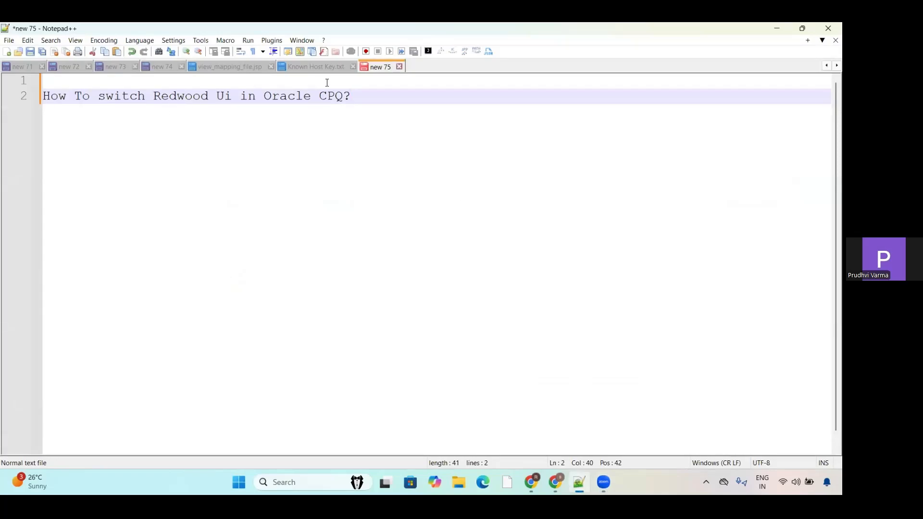
Step: Add "25D" a few lines below the question about switching the Redwood UI in the note, and minimize the editor
{"action": "key", "text": "Return"}
{"action": "key", "text": "Return"}
{"action": "key", "text": "Return"}
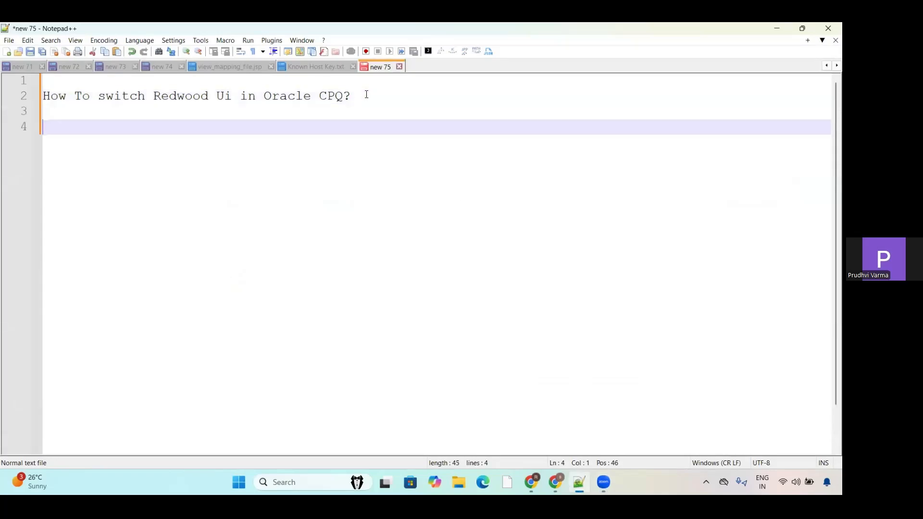
{"action": "type", "text": "25"}
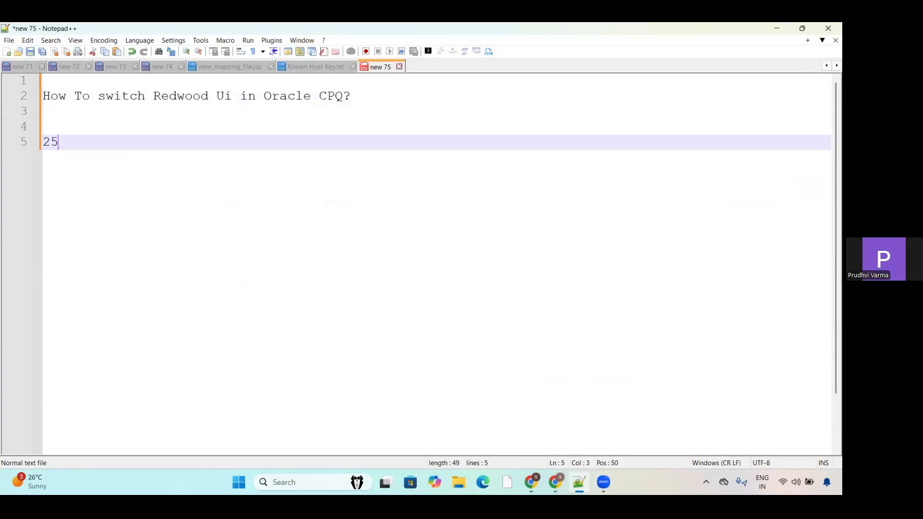
{"action": "type", "text": "D"}
{"action": "left_click", "coordinate": [777, 28]}
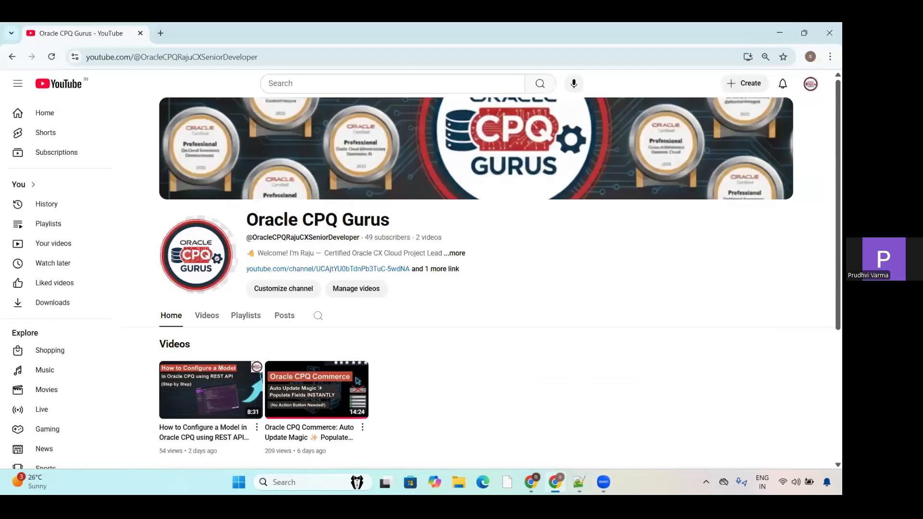
Step: In the other Chrome window, close the cpq-20312 Resource page and look through the posts of the Oracle CPQ Gurus LinkedIn group
{"action": "left_click", "coordinate": [531, 483]}
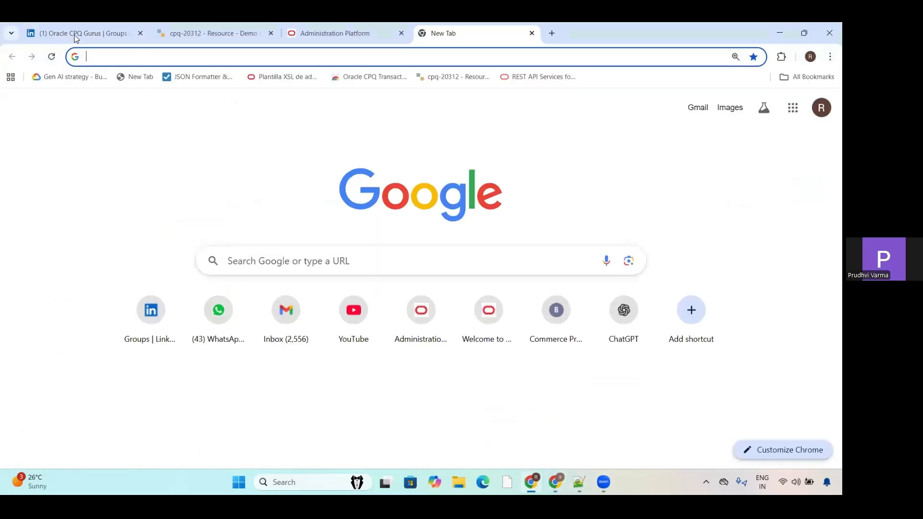
{"action": "left_click", "coordinate": [271, 34]}
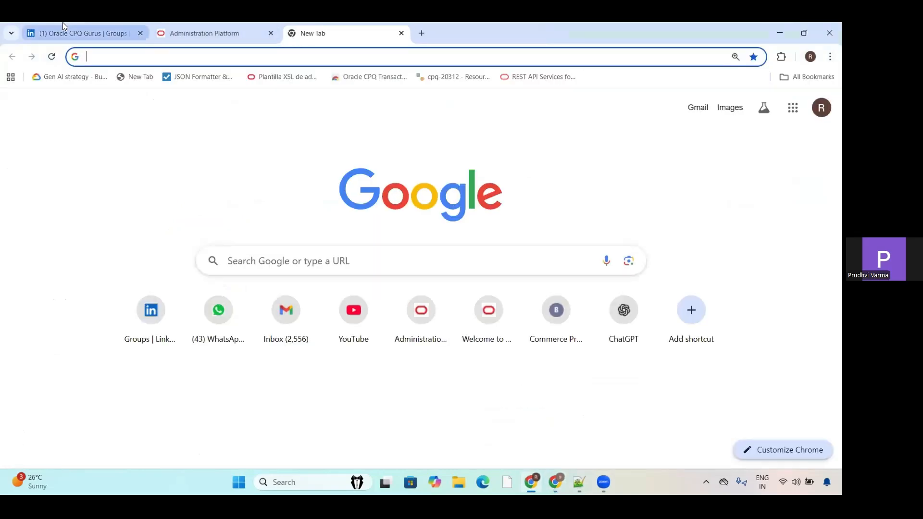
{"action": "left_click", "coordinate": [62, 29]}
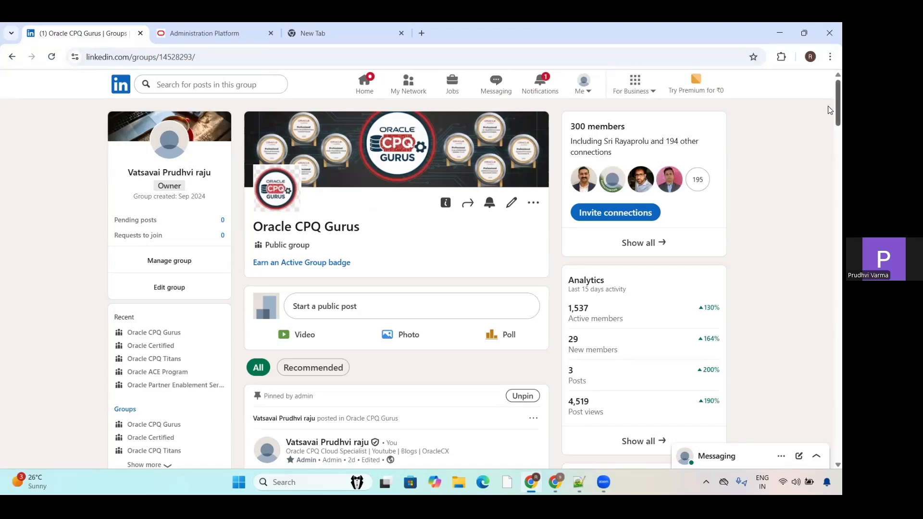
{"action": "left_click_drag", "start_coordinate": [828, 110], "coordinate": [828, 187]}
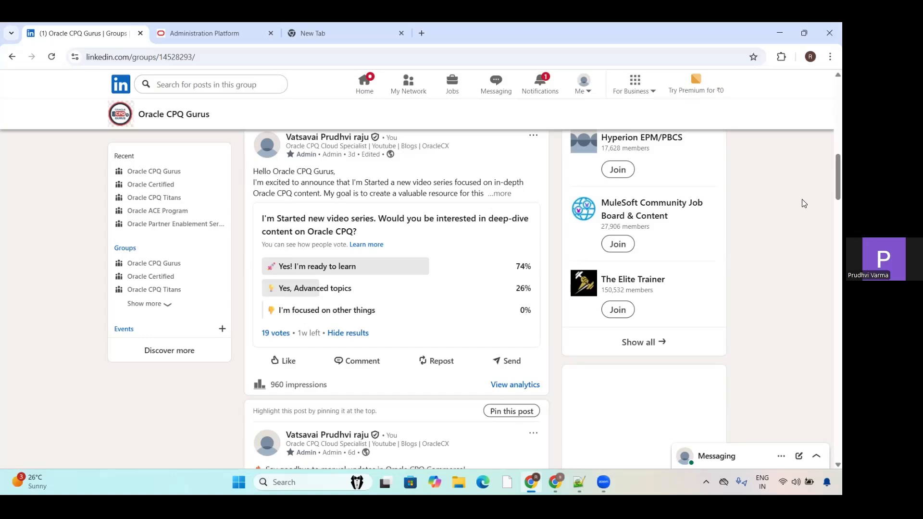
{"action": "scroll", "coordinate": [828, 145], "scroll_direction": "up", "scroll_amount": 6}
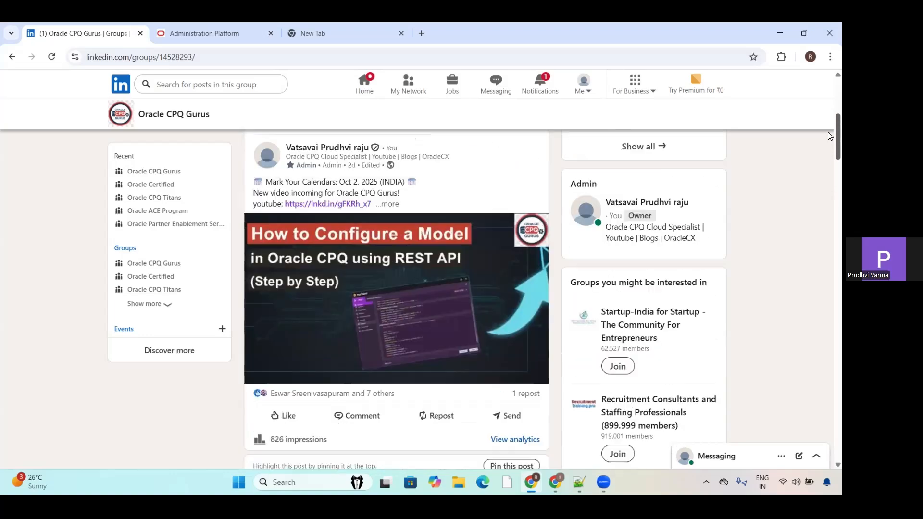
{"action": "scroll", "coordinate": [827, 129], "scroll_direction": "down", "scroll_amount": 1}
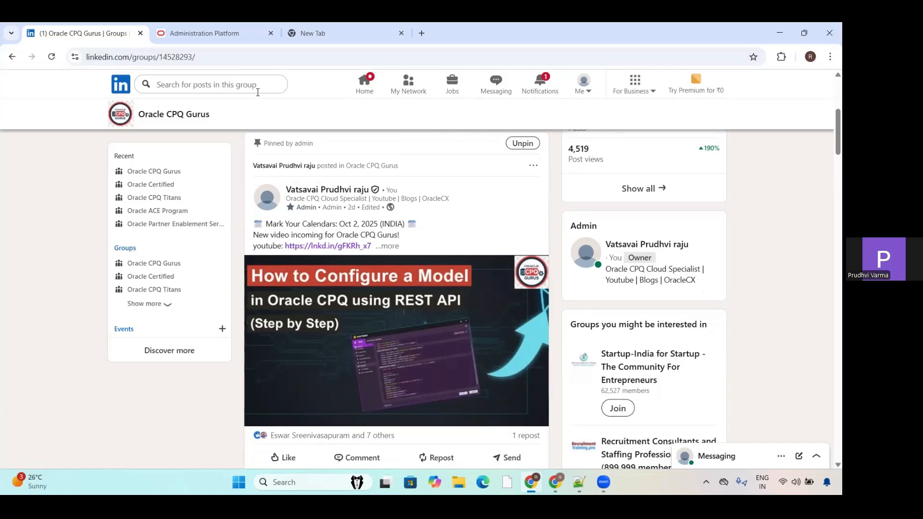
Step: Review the sections of the classic CPQ Administration Platform page and switch the administration interface to Redwood
{"action": "key", "text": "ctrl+Tab"}
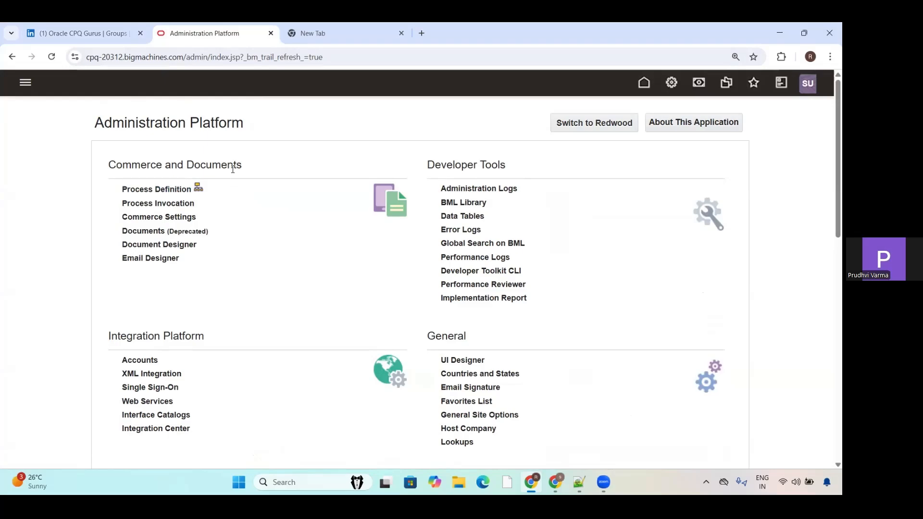
{"action": "scroll", "coordinate": [830, 245], "scroll_direction": "down", "scroll_amount": 3}
{"action": "scroll", "coordinate": [830, 245], "scroll_direction": "down", "scroll_amount": 8}
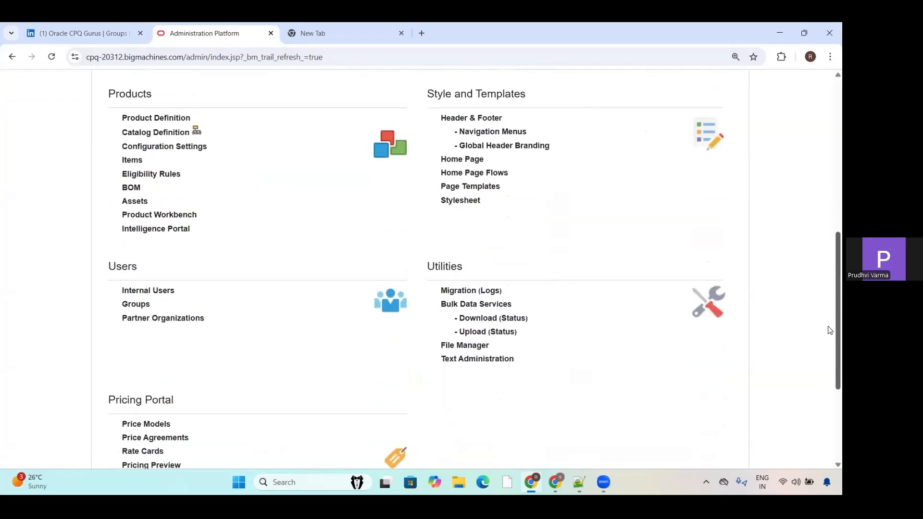
{"action": "scroll", "coordinate": [825, 331], "scroll_direction": "up", "scroll_amount": 11}
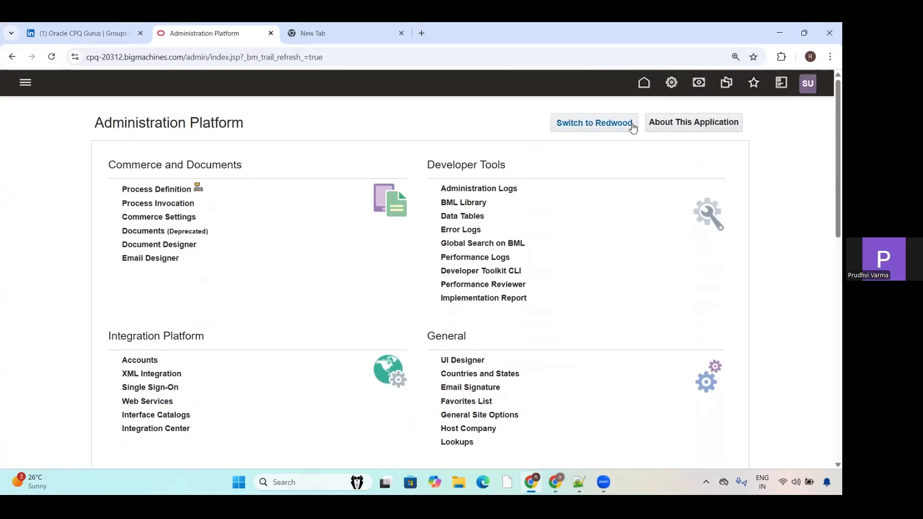
{"action": "left_click", "coordinate": [589, 129]}
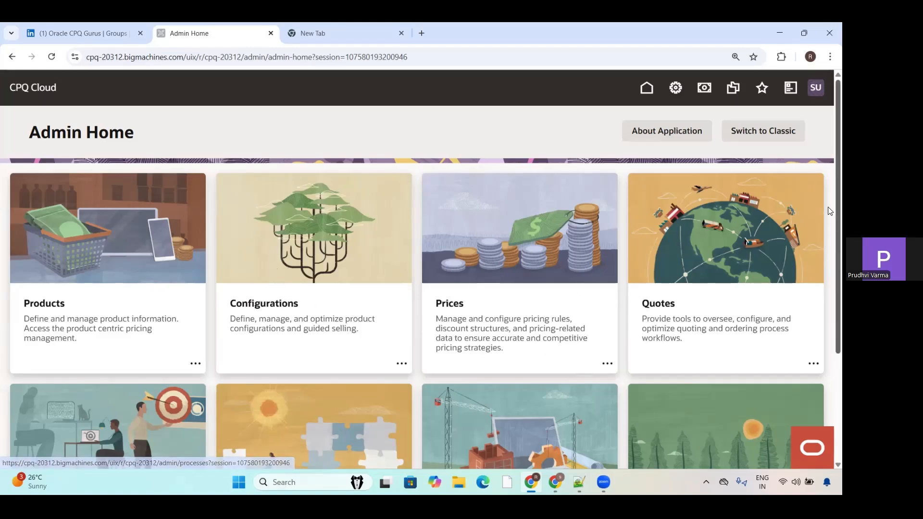
Step: Review the Redwood Admin Home cards, view the BOM Tables page under Products' BOM administration, and return to Admin Home
{"action": "scroll", "coordinate": [829, 269], "scroll_direction": "down", "scroll_amount": 3}
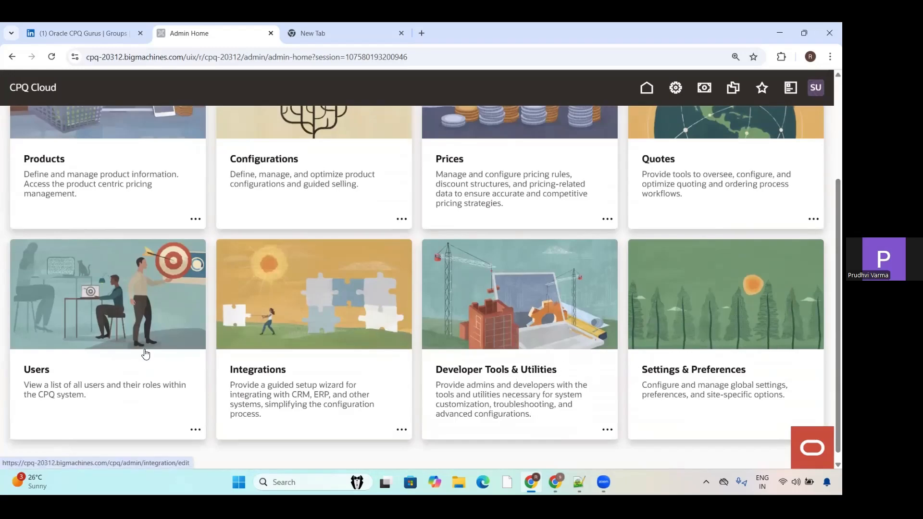
{"action": "scroll", "coordinate": [829, 288], "scroll_direction": "up", "scroll_amount": 3}
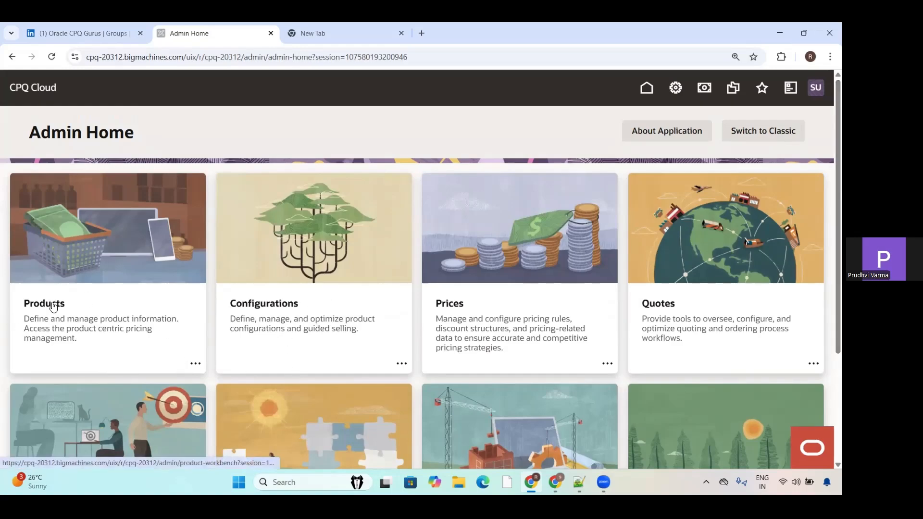
{"action": "left_click", "coordinate": [196, 364]}
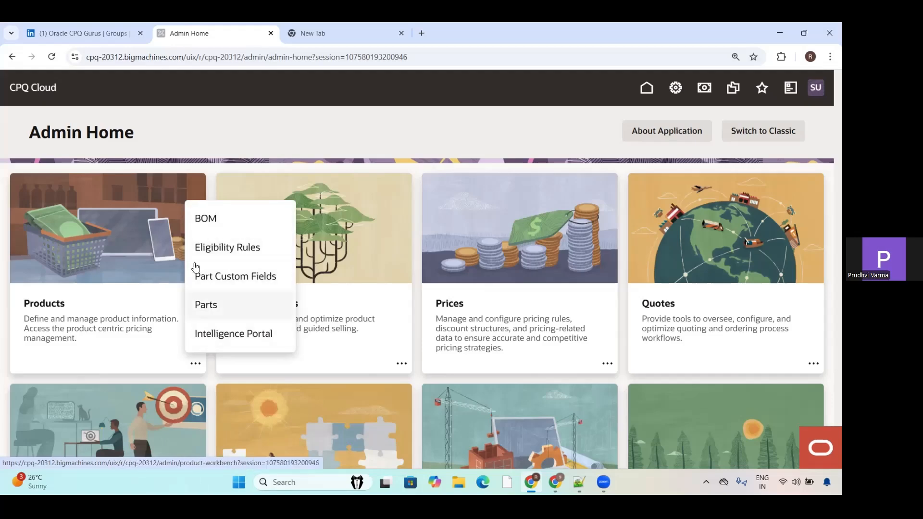
{"action": "left_click", "coordinate": [213, 225]}
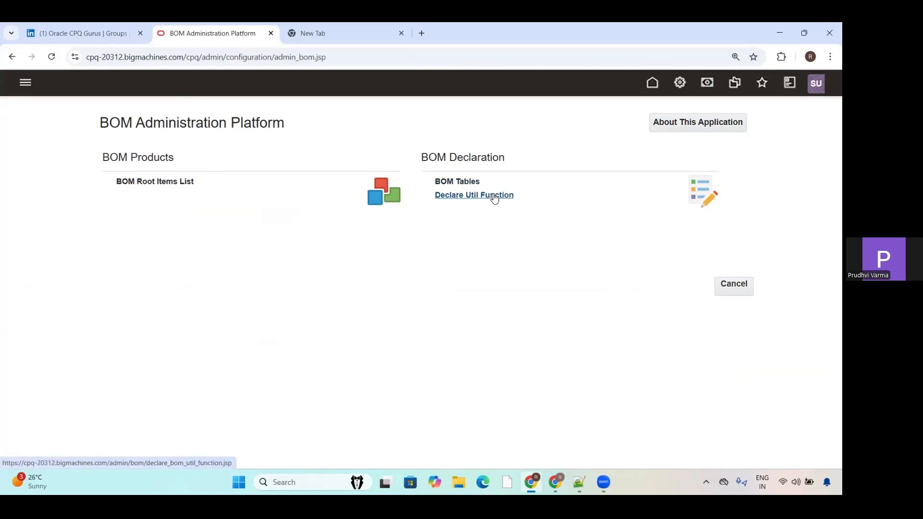
{"action": "left_click", "coordinate": [456, 183]}
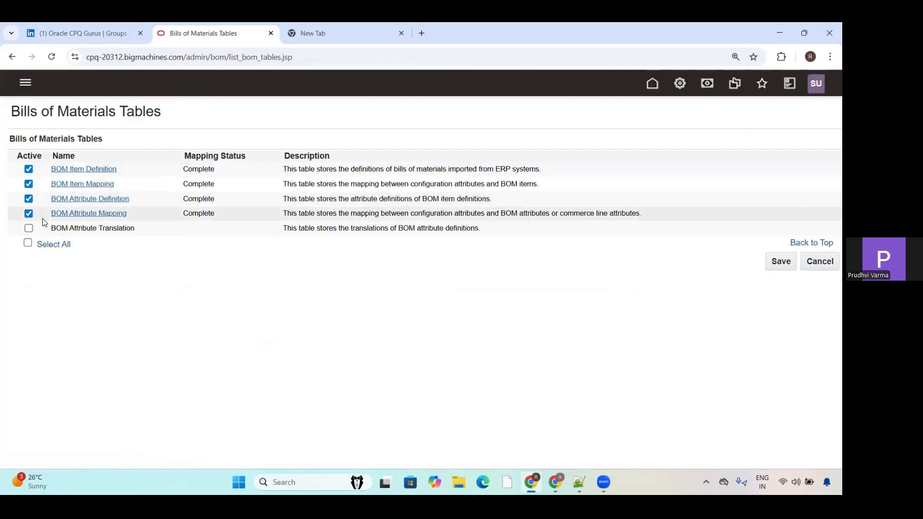
{"action": "left_click", "coordinate": [816, 268]}
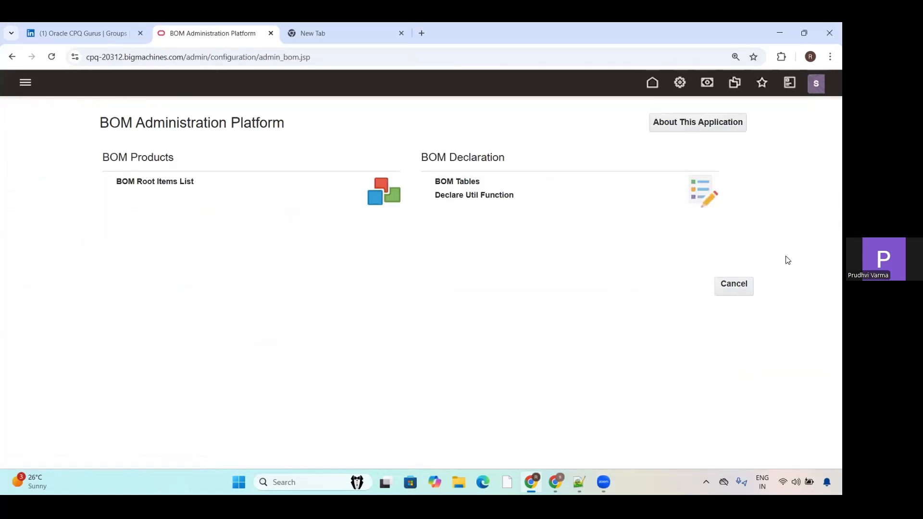
{"action": "left_click", "coordinate": [733, 288]}
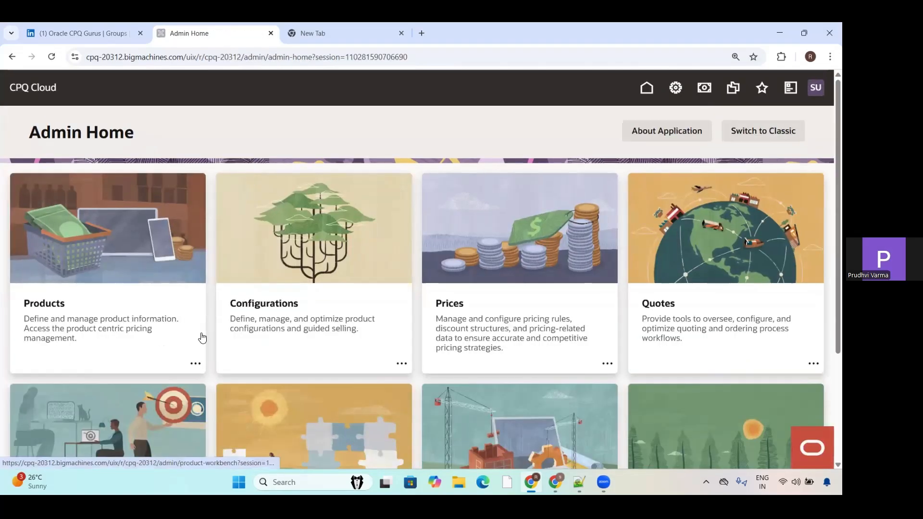
Step: Open the Eligibility Rules page of Products, reload it, and return to Admin Home
{"action": "left_click", "coordinate": [195, 365]}
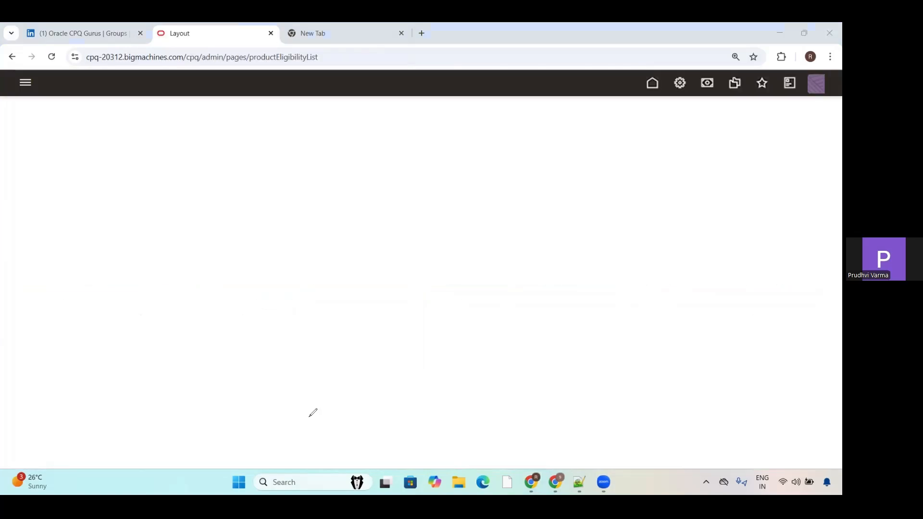
{"action": "left_click", "coordinate": [52, 57]}
{"action": "left_click", "coordinate": [53, 58]}
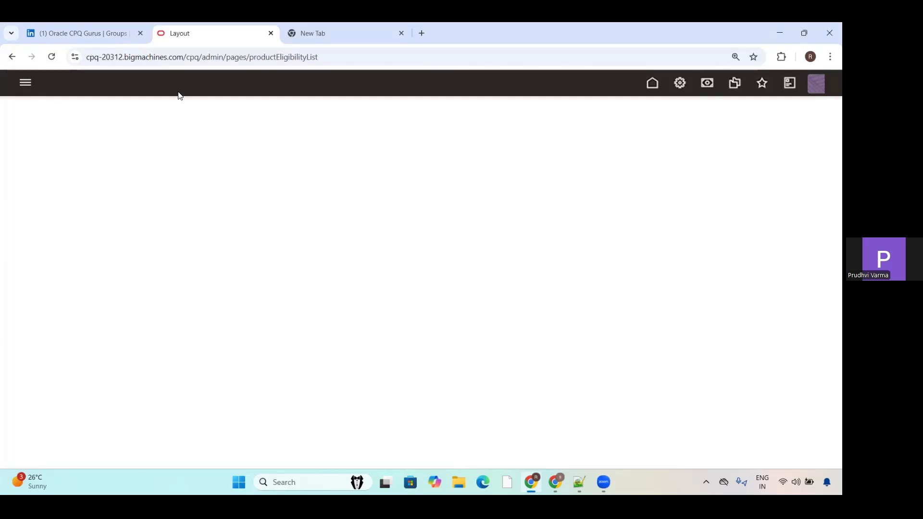
{"action": "left_click", "coordinate": [678, 90]}
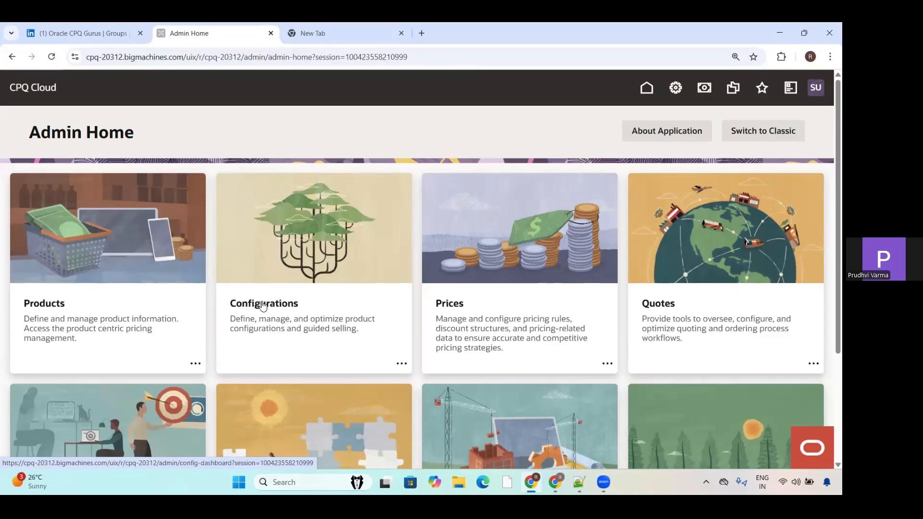
Step: View the additional options of the Configurations card and open the Configurations dashboard
{"action": "left_click", "coordinate": [401, 364]}
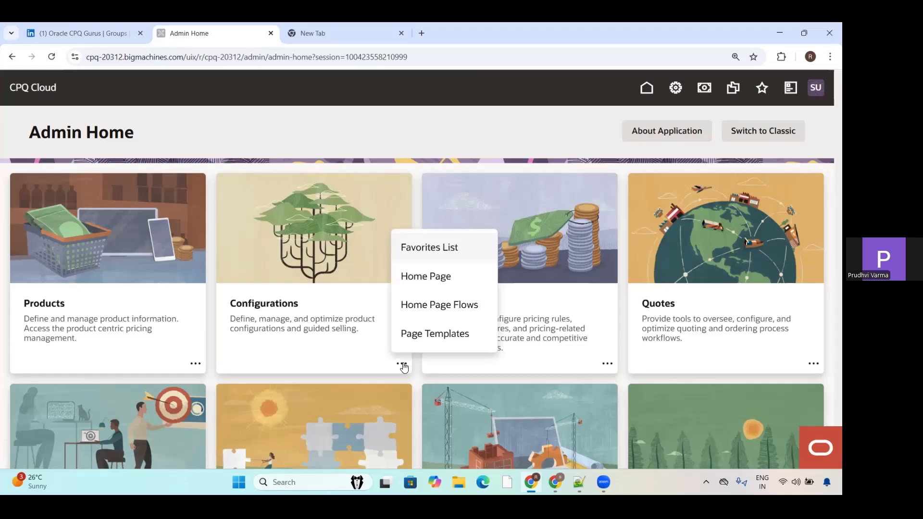
{"action": "left_click", "coordinate": [290, 303]}
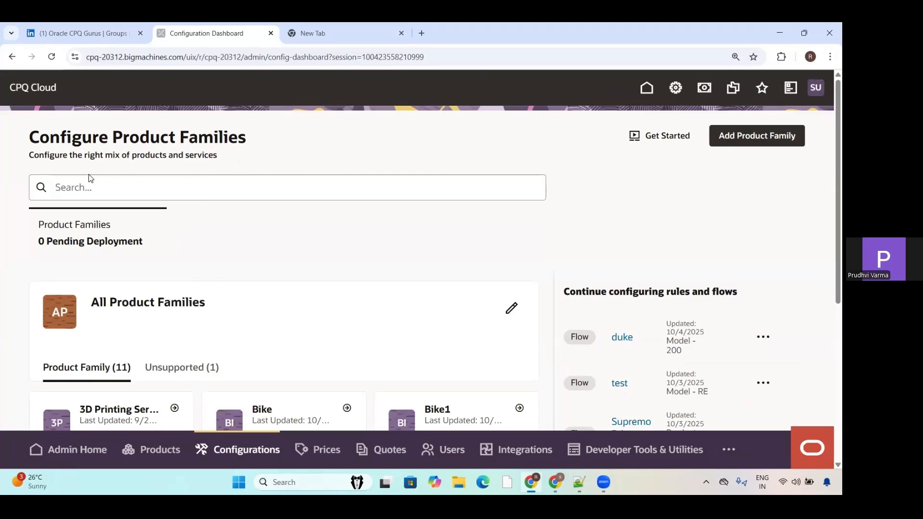
Step: Search the product families for "Oracle Gurus" and clear the search
{"action": "left_click", "coordinate": [81, 193]}
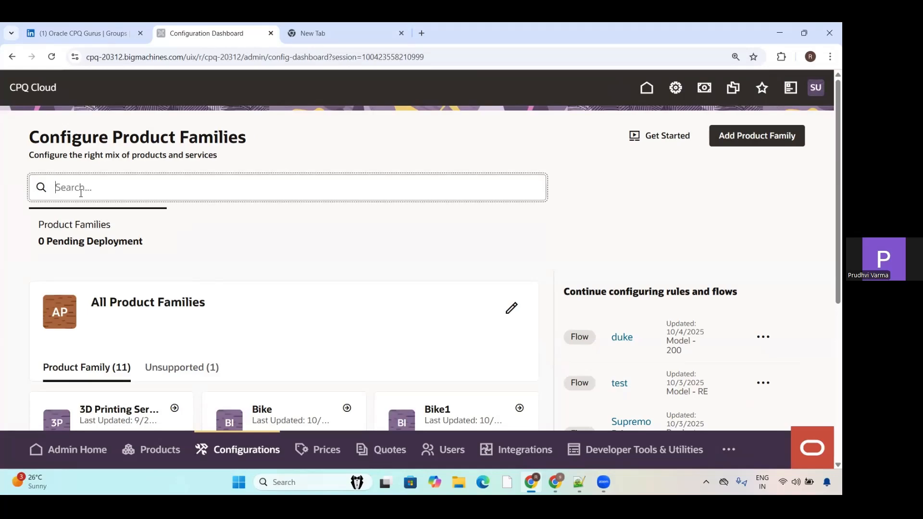
{"action": "type", "text": "Oracle Guruss"}
{"action": "key", "text": "Return"}
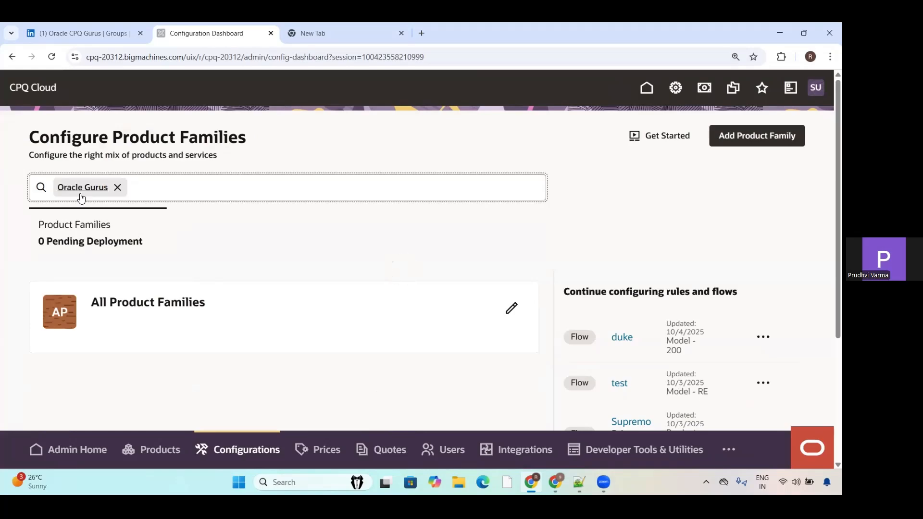
{"action": "left_click", "coordinate": [117, 187]}
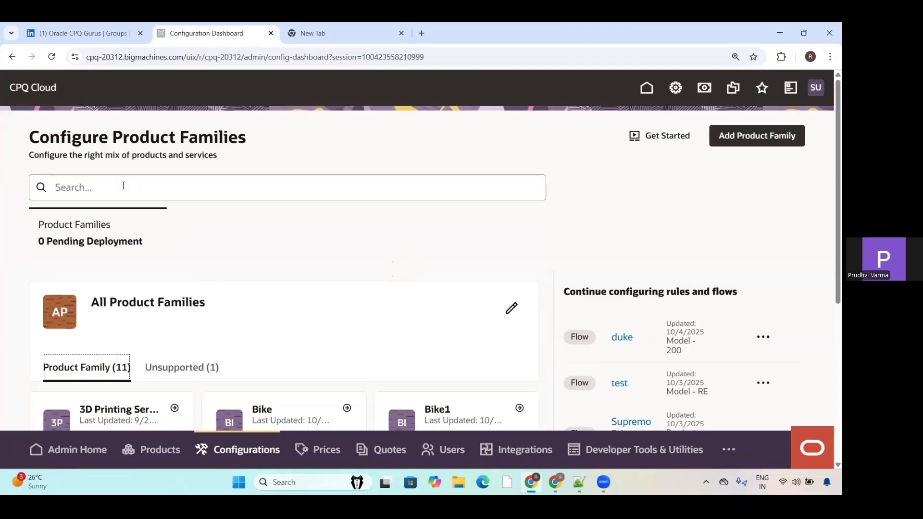
Step: Look through the full list of product families, search it for "Oracle CPQ Gurus" and bring the matching family into view
{"action": "scroll", "coordinate": [830, 289], "scroll_direction": "down", "scroll_amount": 5}
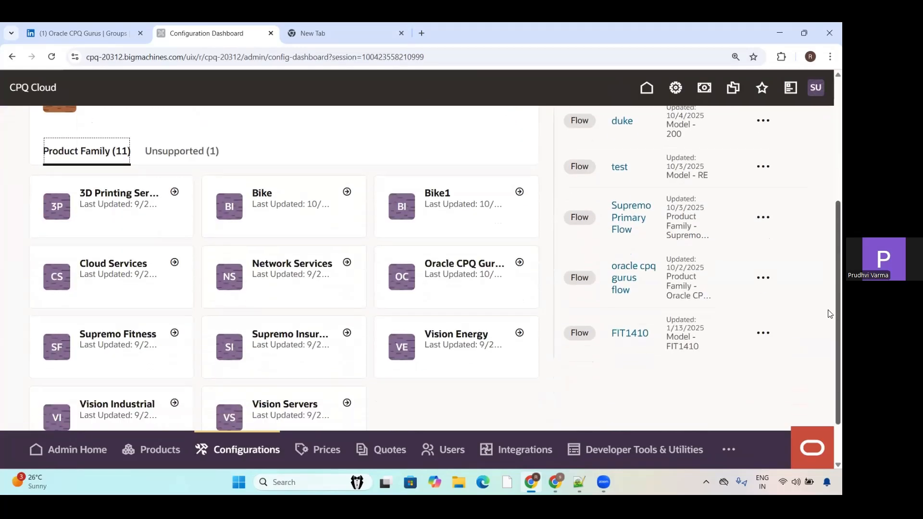
{"action": "scroll", "coordinate": [831, 328], "scroll_direction": "up", "scroll_amount": 3}
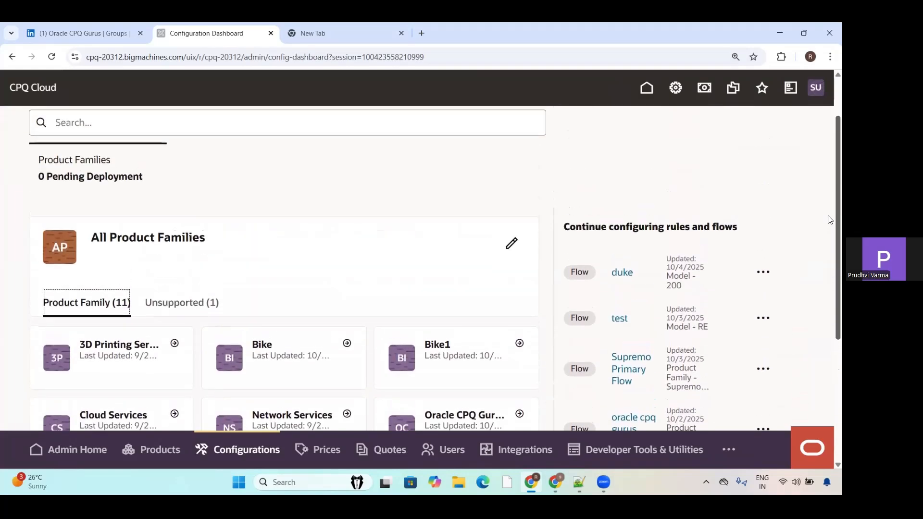
{"action": "scroll", "coordinate": [830, 240], "scroll_direction": "up", "scroll_amount": 3}
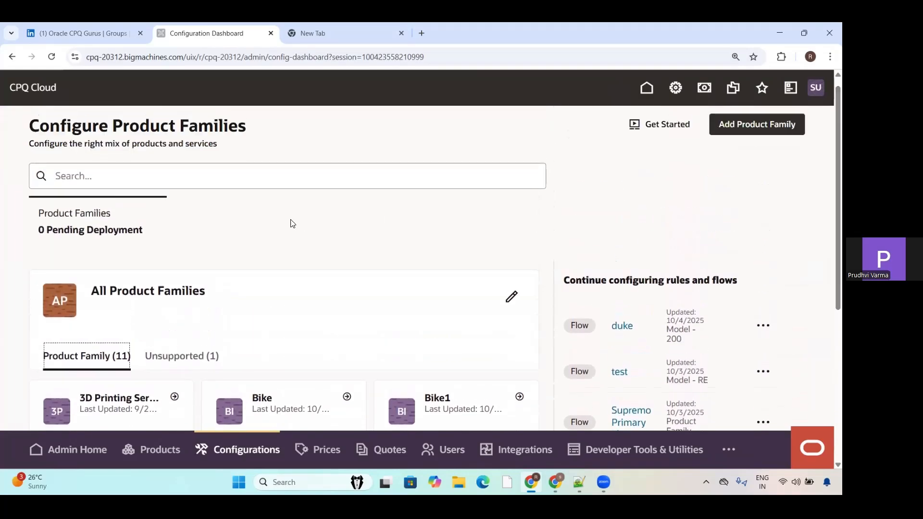
{"action": "left_click", "coordinate": [167, 169]}
{"action": "type", "text": "Or"}
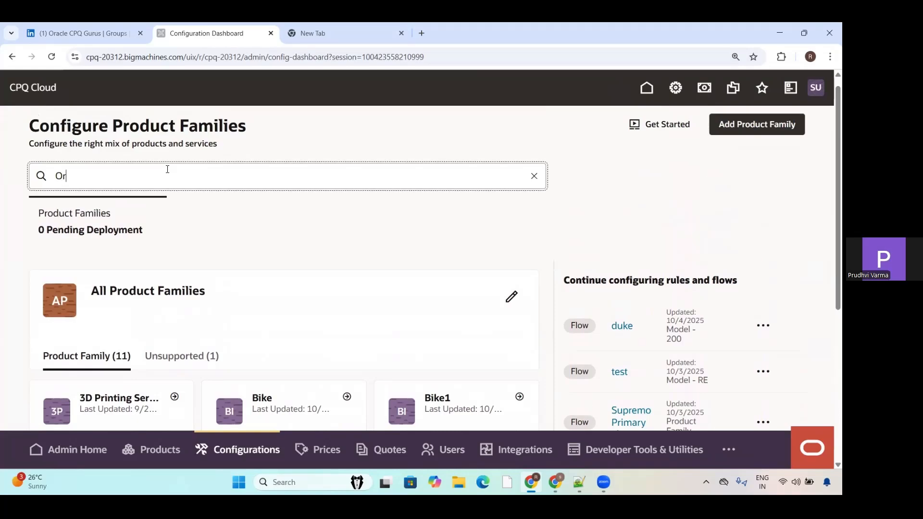
{"action": "type", "text": "acle CPQ Gurus"}
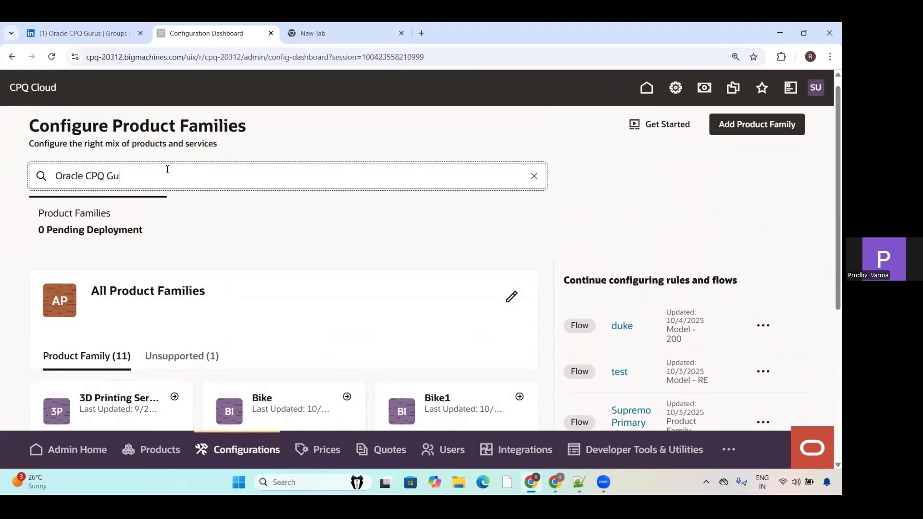
{"action": "key", "text": "Return"}
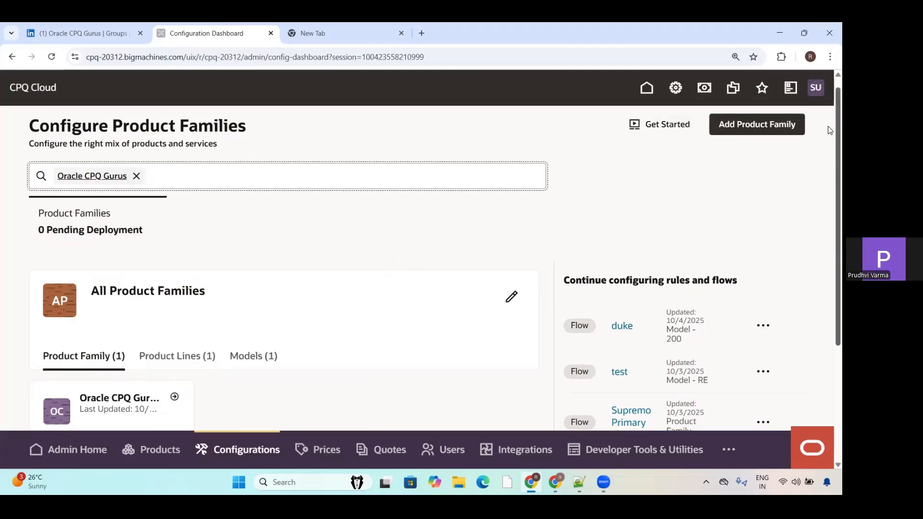
{"action": "left_click_drag", "start_coordinate": [828, 127], "coordinate": [828, 204]}
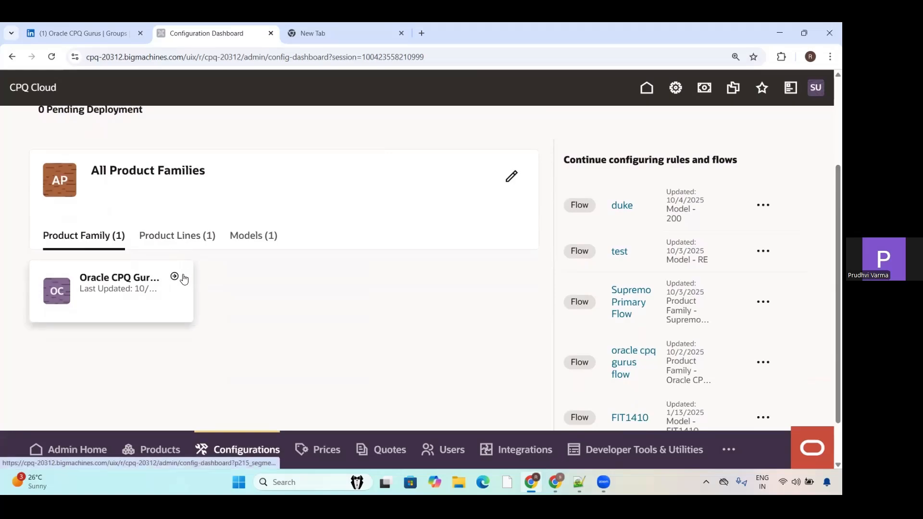
Step: View the product lines and models matching the "Oracle CPQ Gurus" search, then clear the search
{"action": "left_click", "coordinate": [184, 239]}
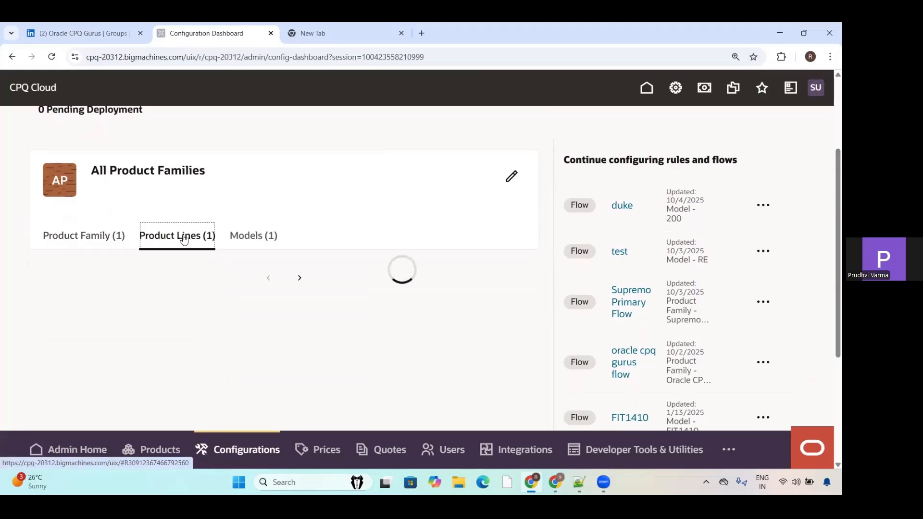
{"action": "left_click", "coordinate": [260, 239]}
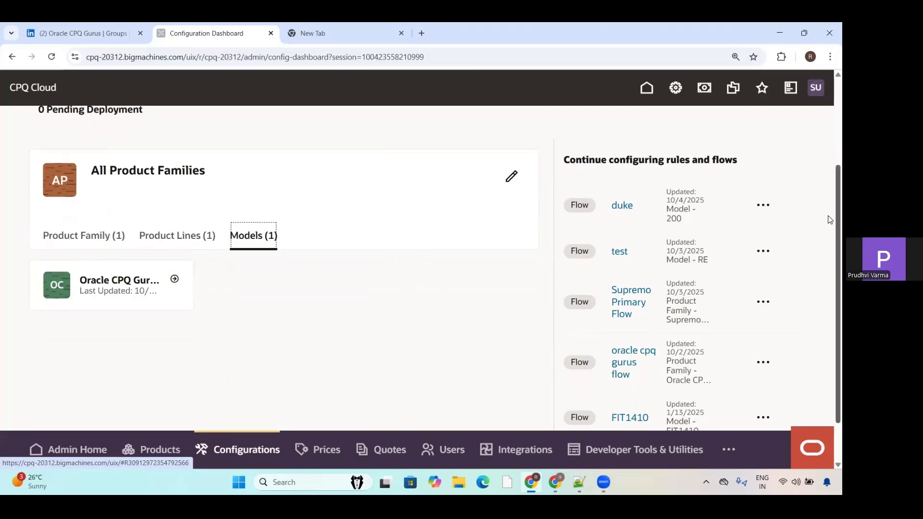
{"action": "scroll", "coordinate": [829, 206], "scroll_direction": "up", "scroll_amount": 3}
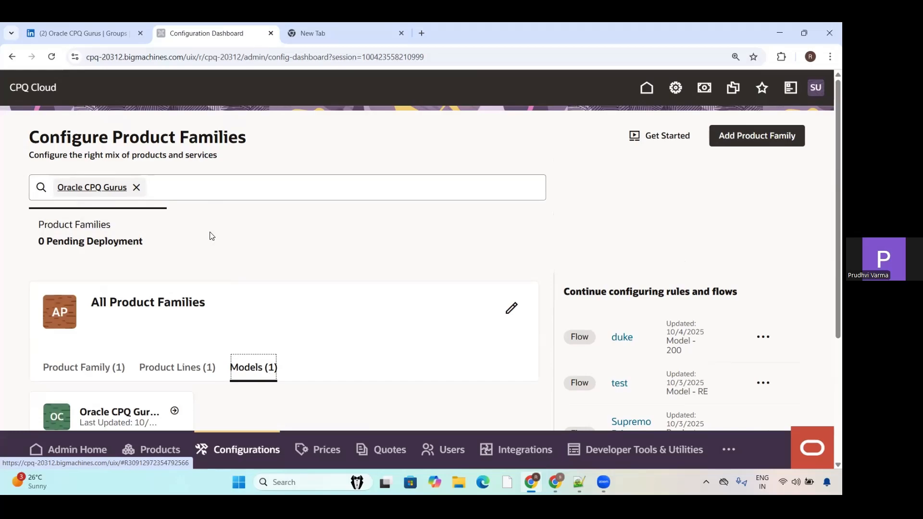
{"action": "left_click", "coordinate": [137, 187]}
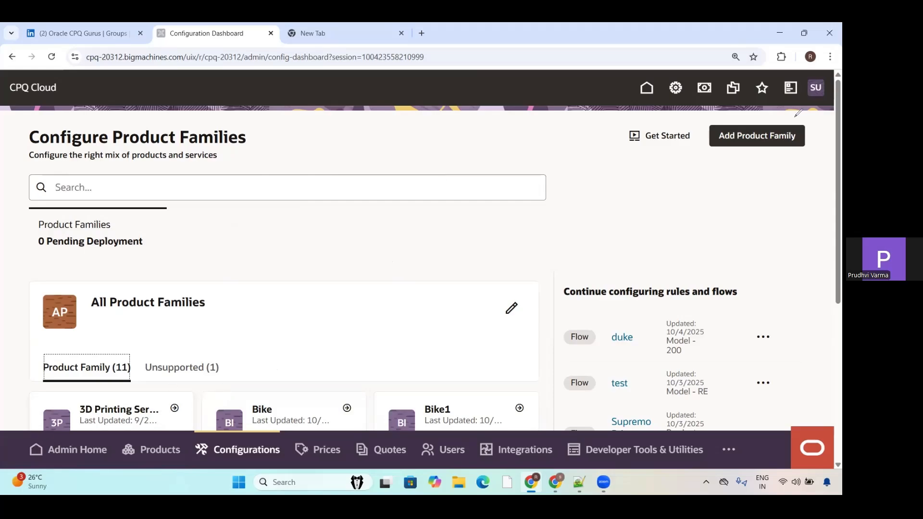
{"action": "mouse_move", "coordinate": [795, 116]}
{"action": "left_mouse_down"}
{"action": "mouse_move", "coordinate": [721, 122]}
{"action": "mouse_move", "coordinate": [714, 153]}
{"action": "mouse_move", "coordinate": [813, 135]}
{"action": "mouse_move", "coordinate": [798, 114]}
{"action": "left_mouse_up"}
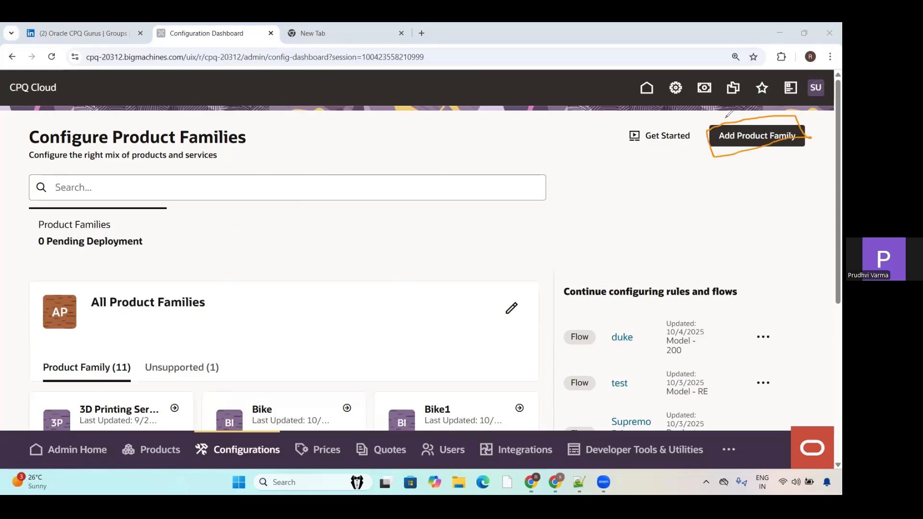
{"action": "left_click_drag", "start_coordinate": [729, 114], "coordinate": [762, 92]}
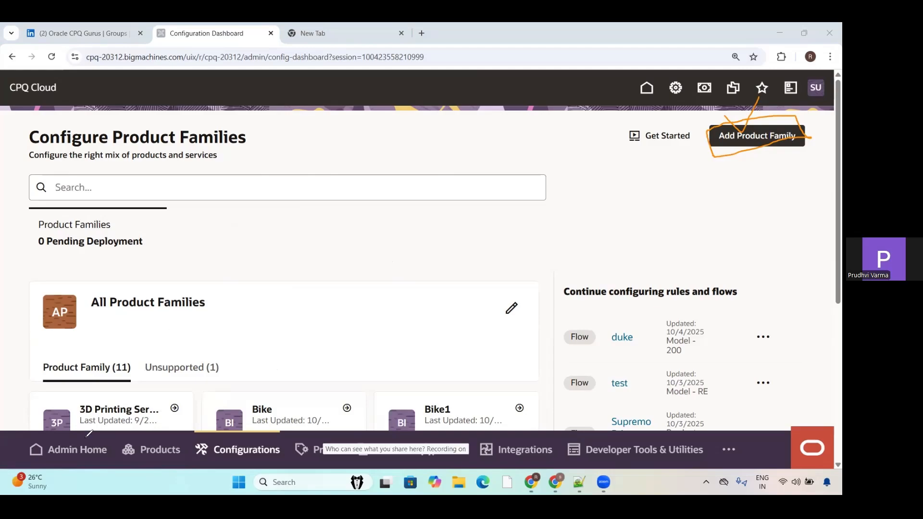
Step: Create a product family named "Oracle Redwood Demo" with the variable name oracleRedwoodDemo
{"action": "left_click", "coordinate": [756, 139]}
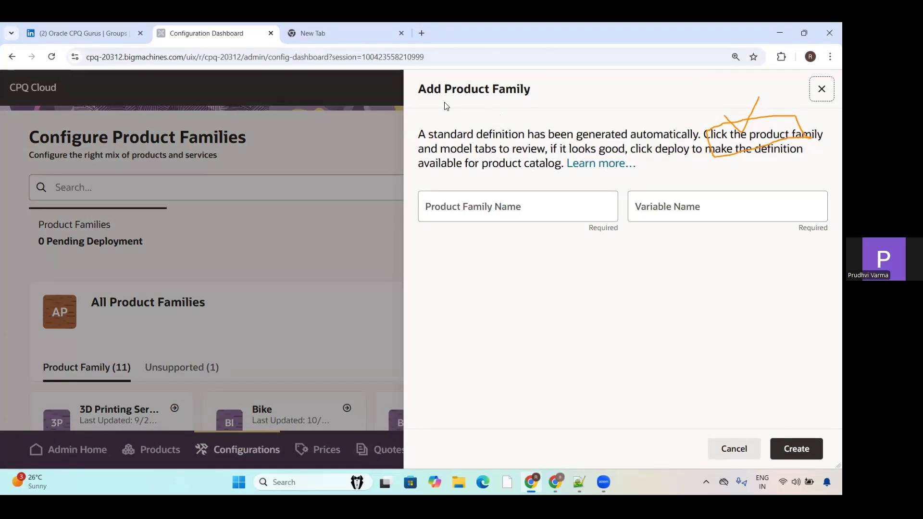
{"action": "left_click", "coordinate": [445, 210]}
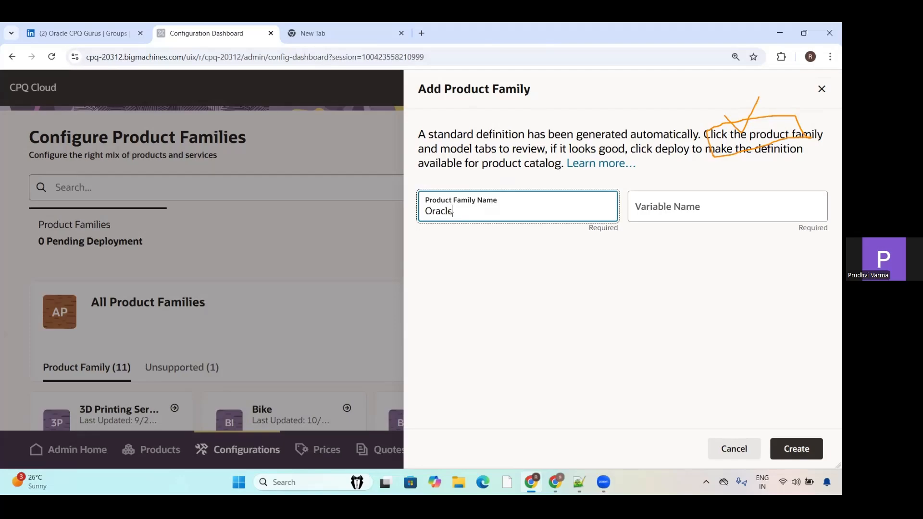
{"action": "type", "text": "Oracle Redwood Demo"}
{"action": "left_click", "coordinate": [743, 217]}
{"action": "left_click", "coordinate": [647, 307]}
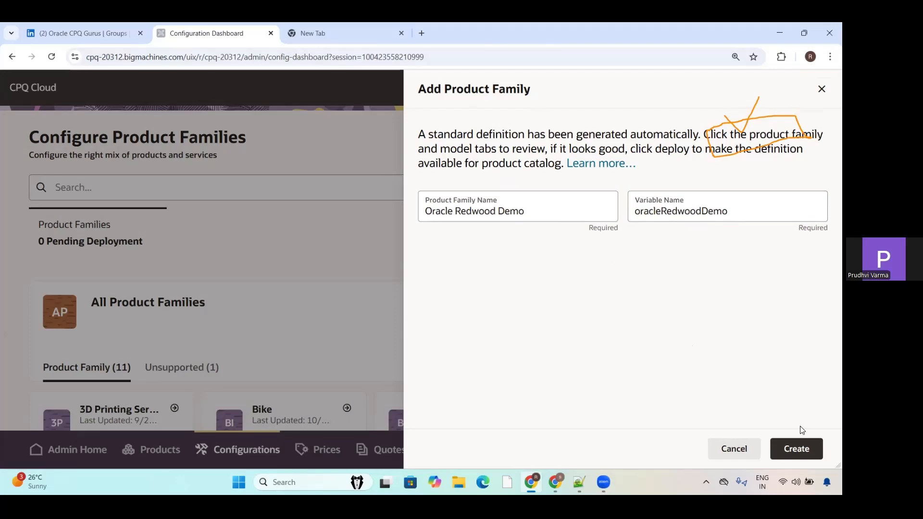
{"action": "left_click", "coordinate": [797, 449]}
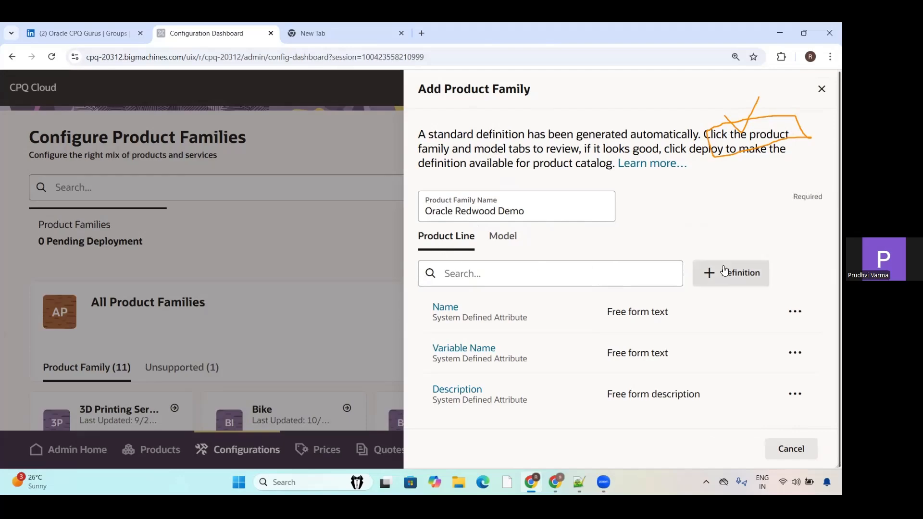
Step: Start a new product line attribute definition, view the available attribute types, and cancel it
{"action": "left_click", "coordinate": [754, 281]}
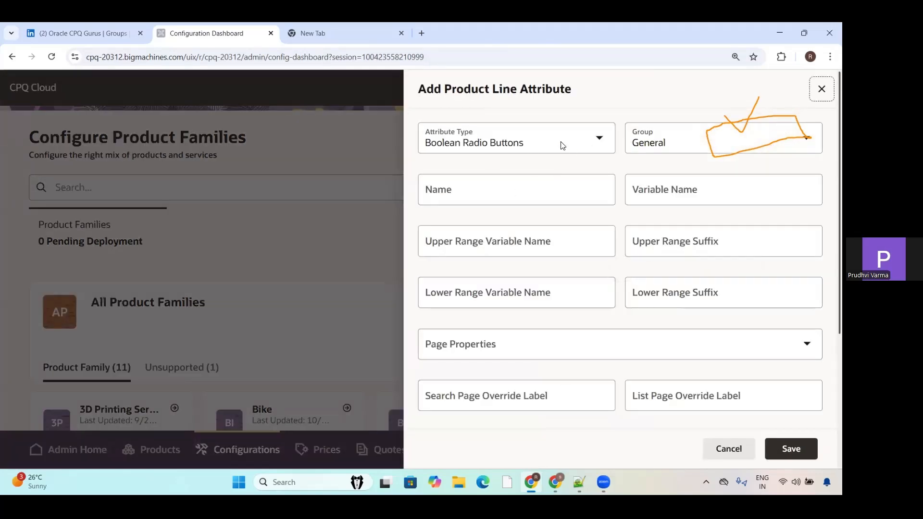
{"action": "left_click", "coordinate": [562, 145]}
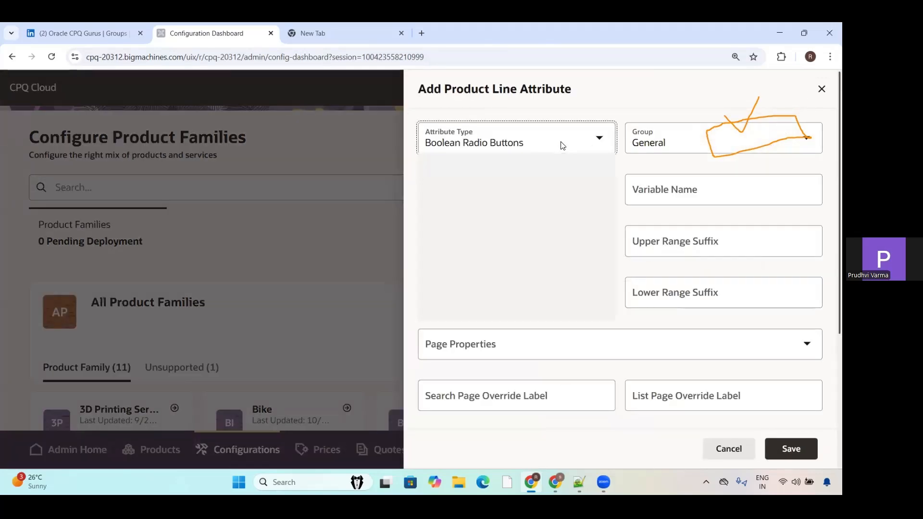
{"action": "left_click", "coordinate": [642, 109]}
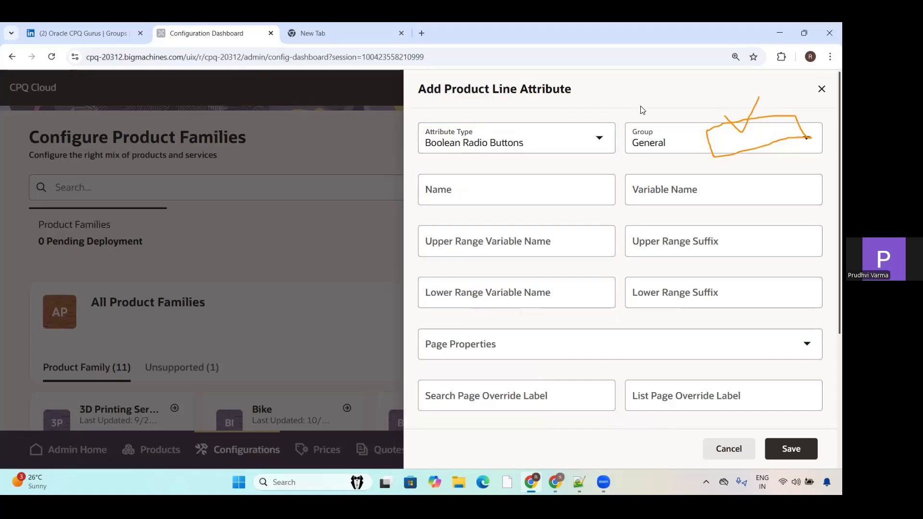
{"action": "left_click", "coordinate": [725, 450]}
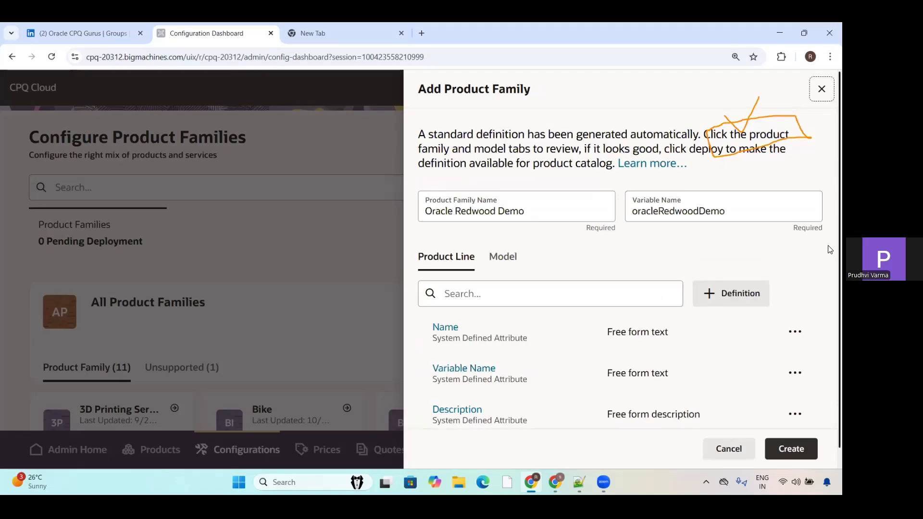
Step: Review the model and product line definitions of Oracle Redwood Demo and try to create the family again
{"action": "scroll", "coordinate": [829, 288], "scroll_direction": "down", "scroll_amount": 1}
{"action": "left_click", "coordinate": [518, 243]}
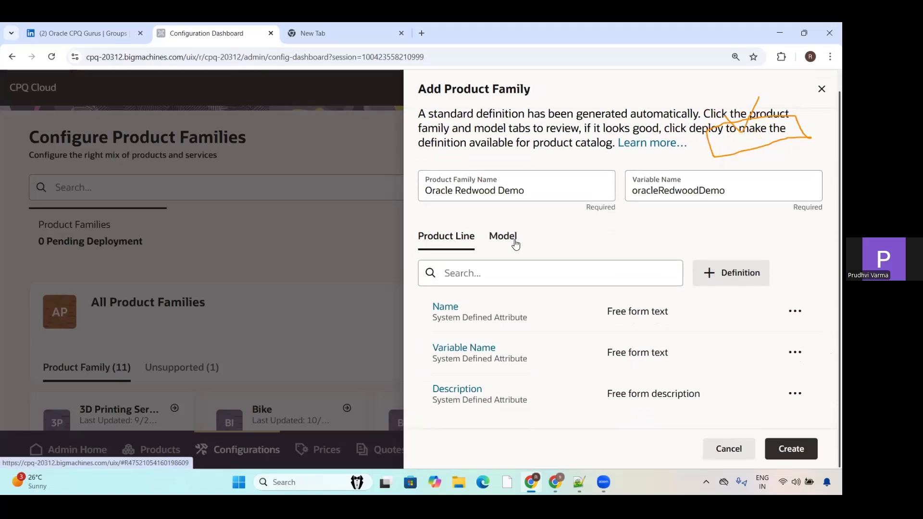
{"action": "left_click", "coordinate": [442, 241]}
{"action": "left_click", "coordinate": [783, 458]}
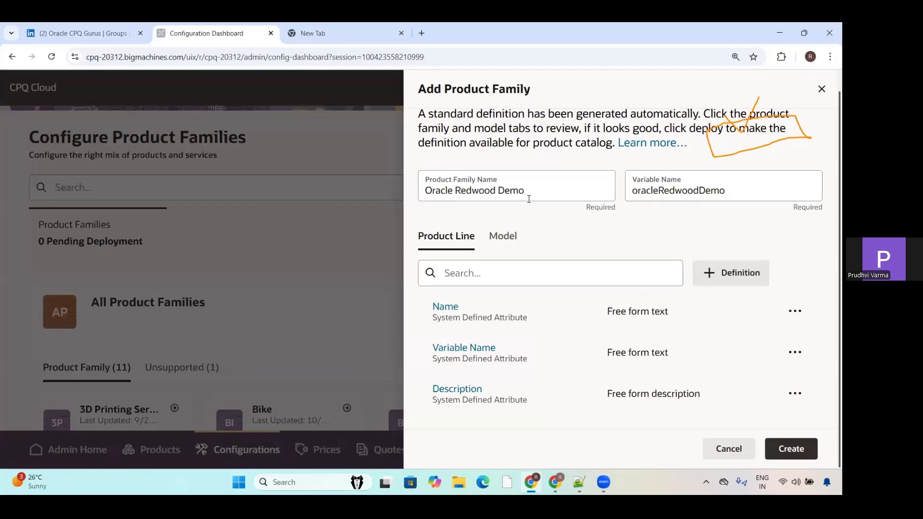
Step: Change the product family name to "Oracle Redwood Demo Guru", create it, and close the Add Product Family form
{"action": "left_click", "coordinate": [544, 185]}
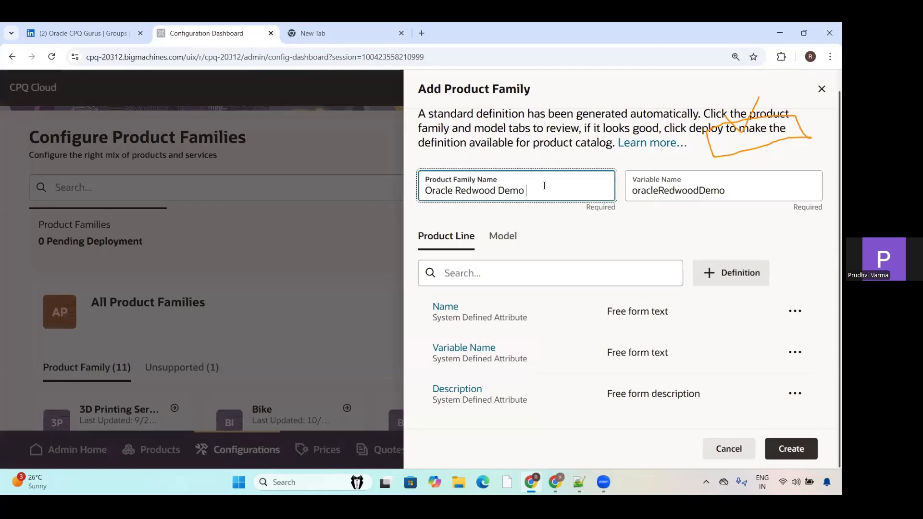
{"action": "type", "text": "Guru"}
{"action": "left_click", "coordinate": [733, 191]}
{"action": "left_click", "coordinate": [792, 448]}
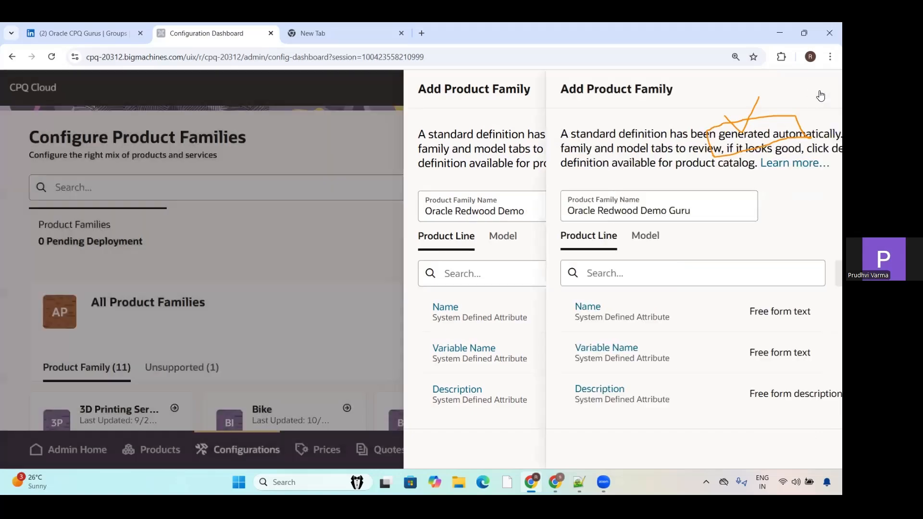
{"action": "left_click", "coordinate": [821, 92]}
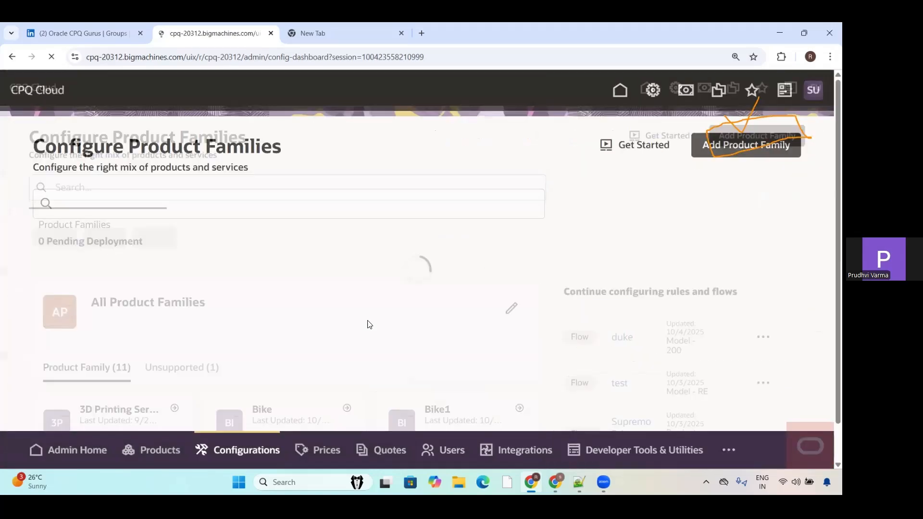
Step: View the unsupported product families and open the last Oracle Redwood family marked Never Deployed
{"action": "scroll", "coordinate": [831, 201], "scroll_direction": "down", "scroll_amount": 3}
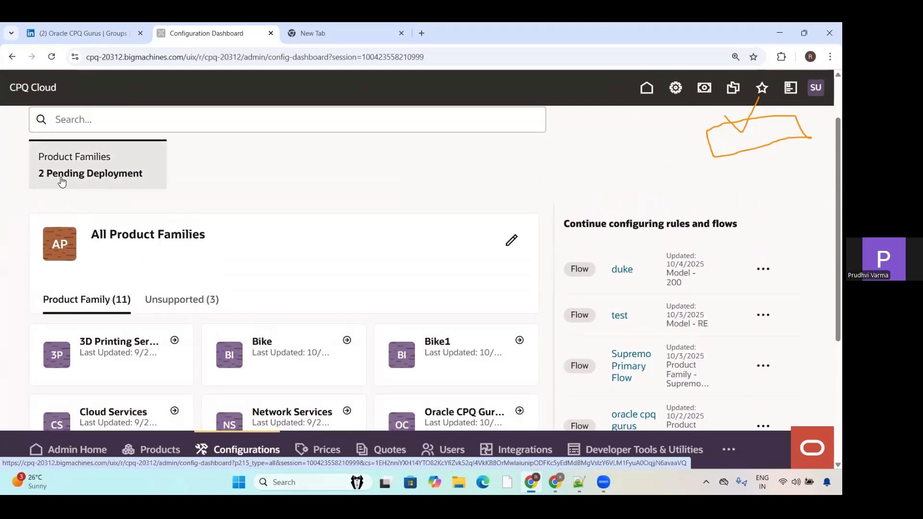
{"action": "left_click", "coordinate": [164, 302]}
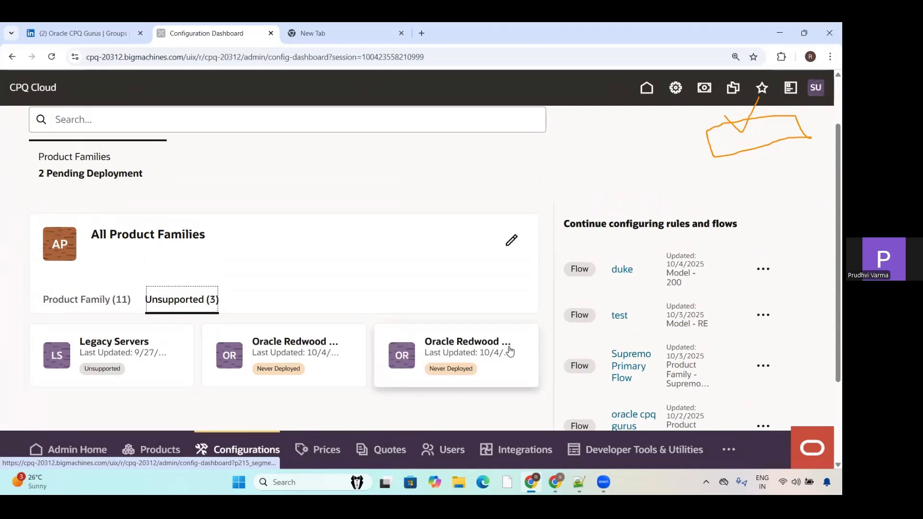
{"action": "left_click", "coordinate": [508, 347]}
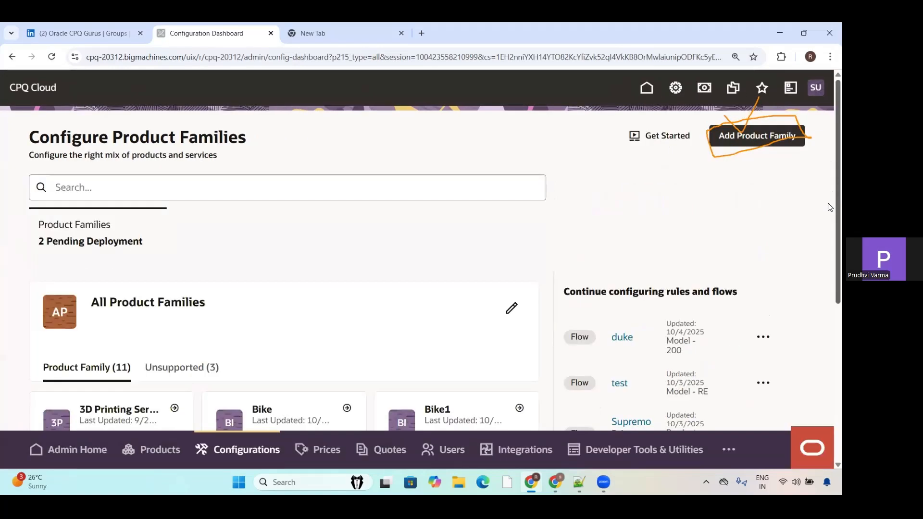
Step: Open the Oracle Redwood Demo family from the unsupported product families and bring its product definition options into view
{"action": "scroll", "coordinate": [827, 206], "scroll_direction": "down", "scroll_amount": 5}
{"action": "scroll", "coordinate": [828, 285], "scroll_direction": "up", "scroll_amount": 3}
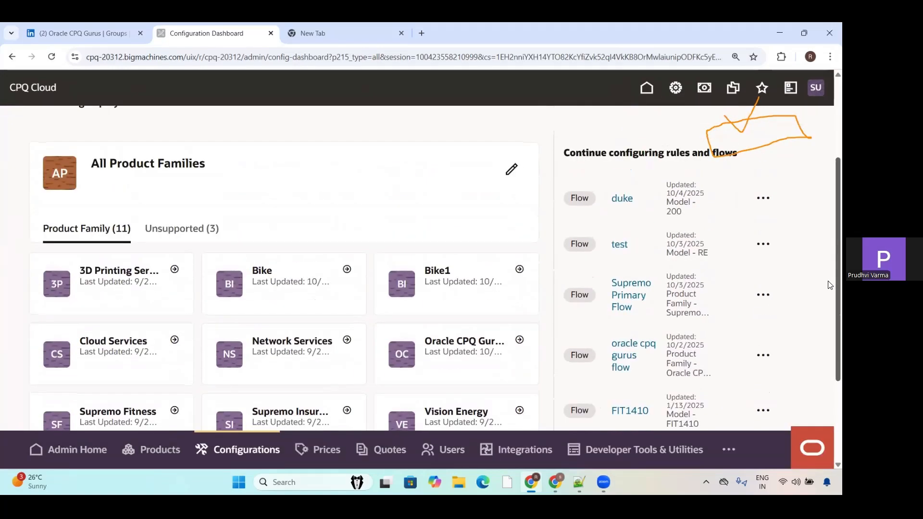
{"action": "scroll", "coordinate": [828, 285], "scroll_direction": "up", "scroll_amount": 2}
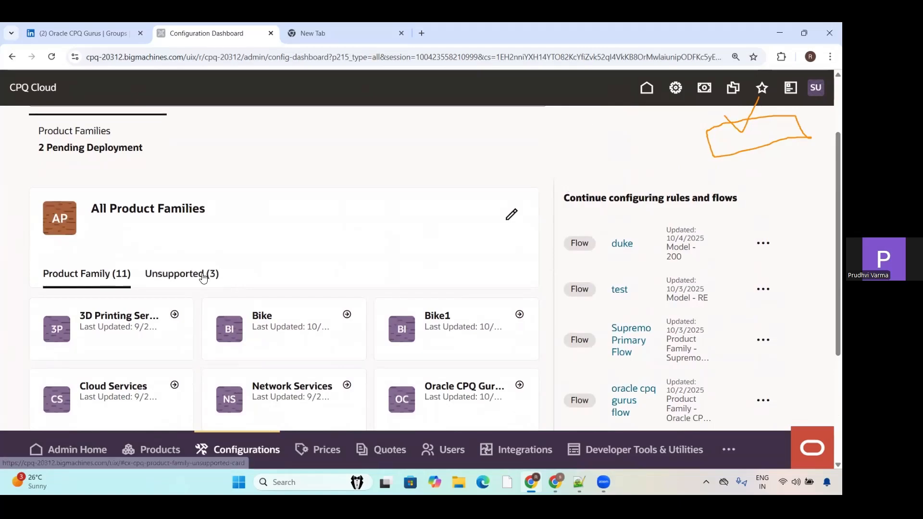
{"action": "left_click", "coordinate": [202, 277]}
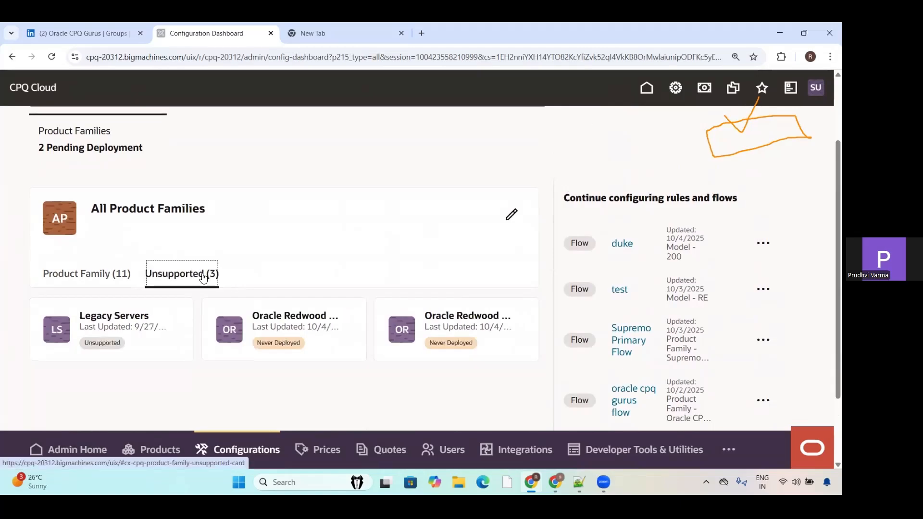
{"action": "left_click", "coordinate": [338, 322]}
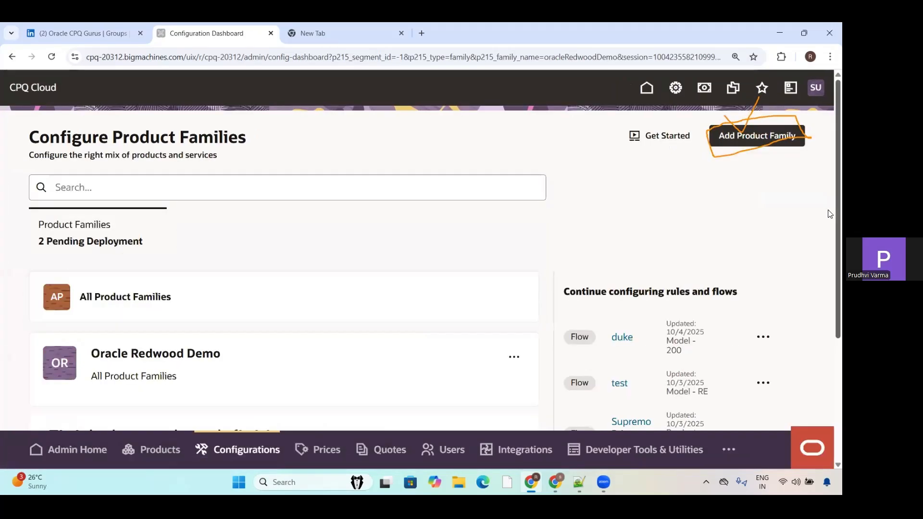
{"action": "scroll", "coordinate": [828, 347], "scroll_direction": "down", "scroll_amount": 5}
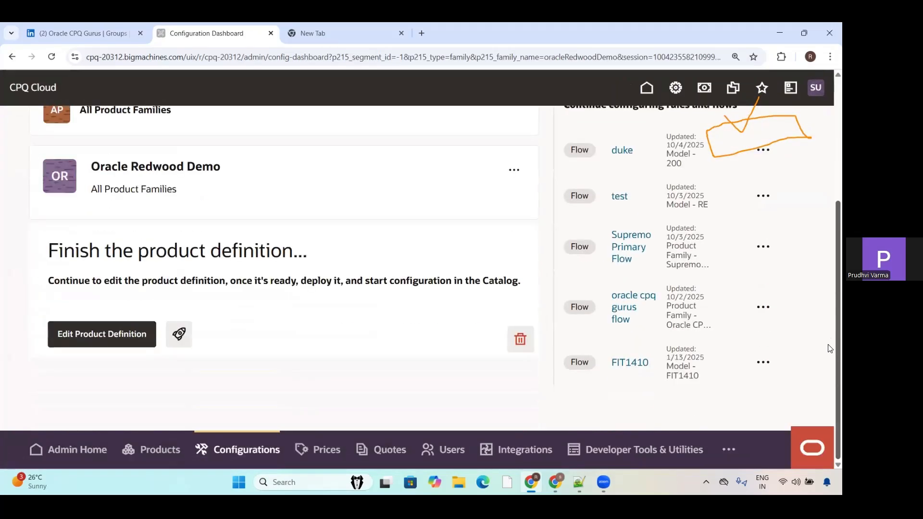
Step: Open the Product Definition Deployment Center for Oracle Redwood Demo and view the calendar for choosing the deployment date
{"action": "left_click", "coordinate": [179, 335]}
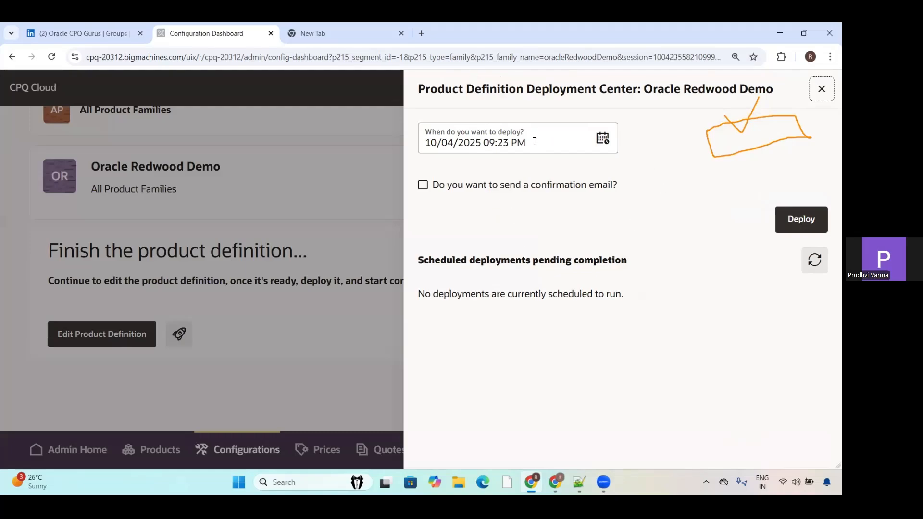
{"action": "left_click", "coordinate": [601, 145]}
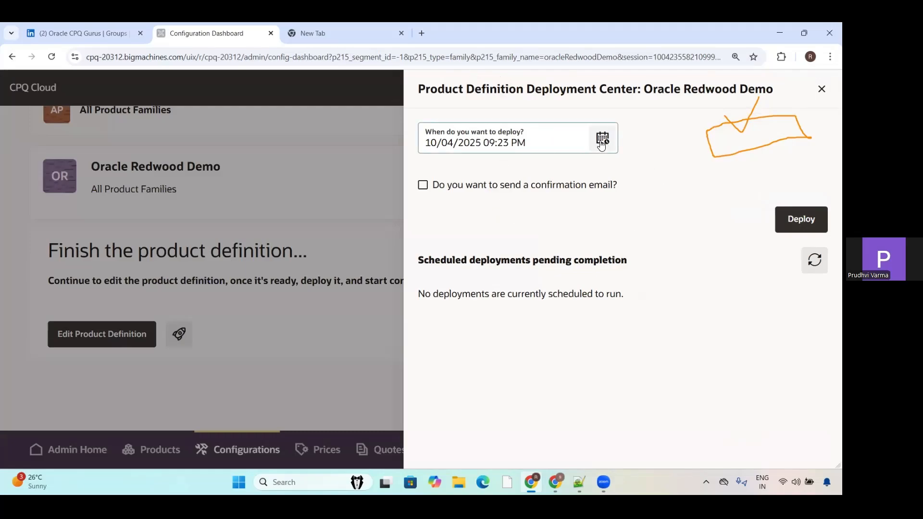
{"action": "left_click", "coordinate": [601, 144]}
{"action": "left_click", "coordinate": [667, 180]}
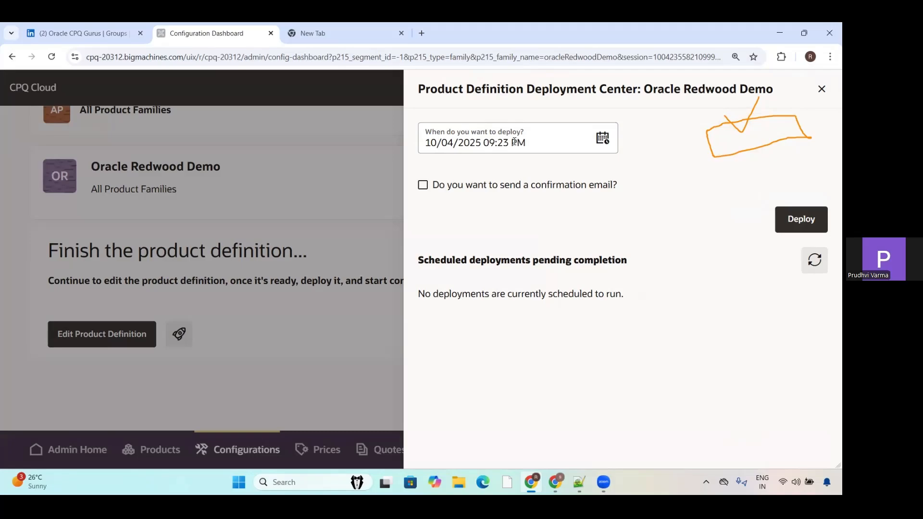
{"action": "left_click", "coordinate": [602, 139]}
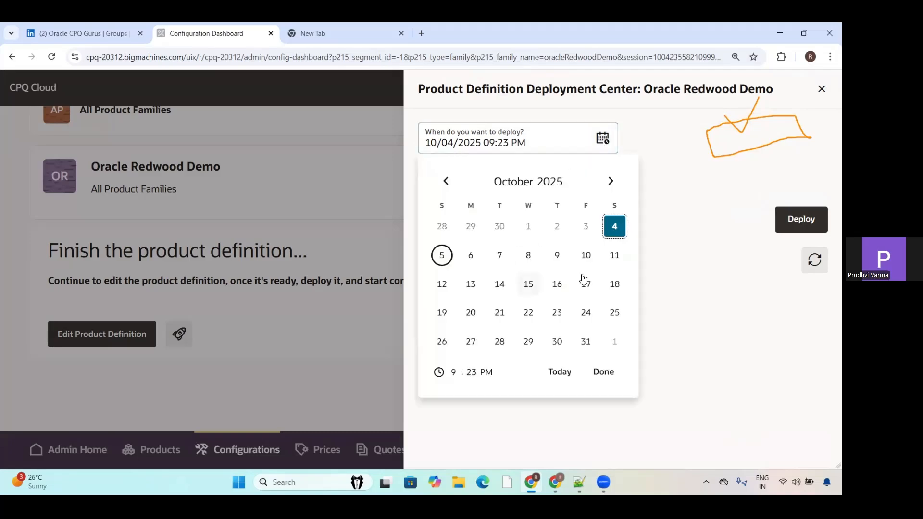
{"action": "left_click", "coordinate": [675, 187]}
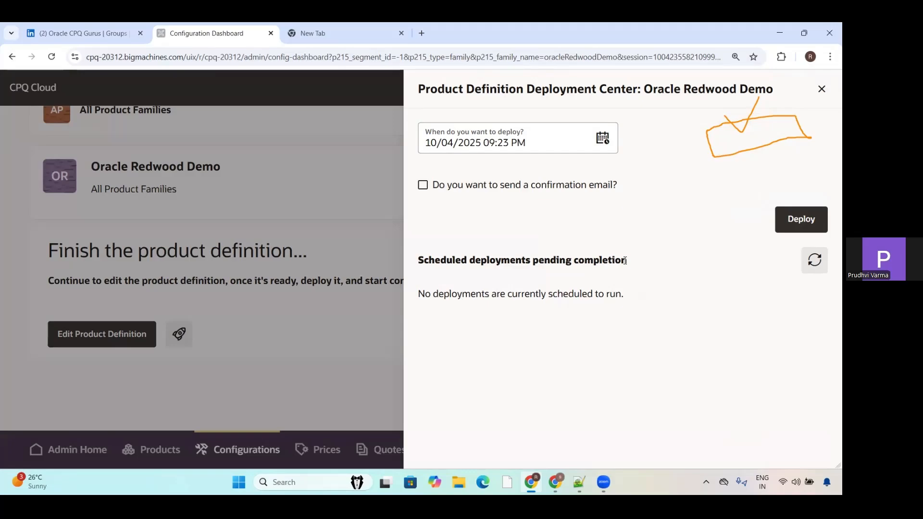
Step: Deploy the Oracle Redwood Demo product definition, refreshing the scheduled deployments before closing the deployment center
{"action": "left_click", "coordinate": [786, 229]}
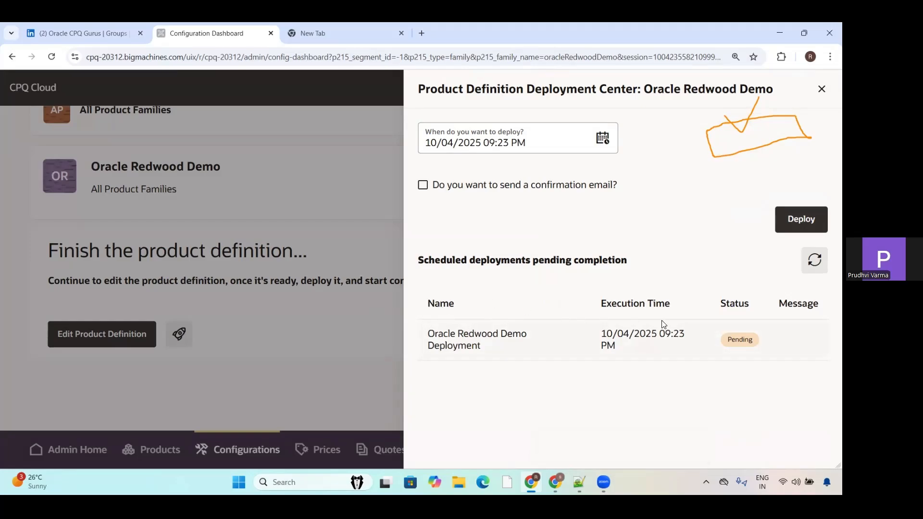
{"action": "left_click", "coordinate": [814, 270]}
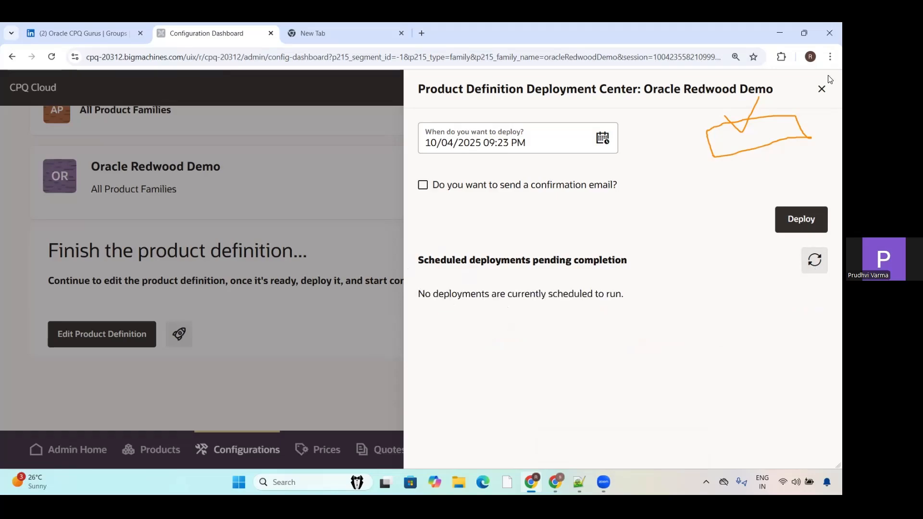
{"action": "left_click", "coordinate": [822, 90]}
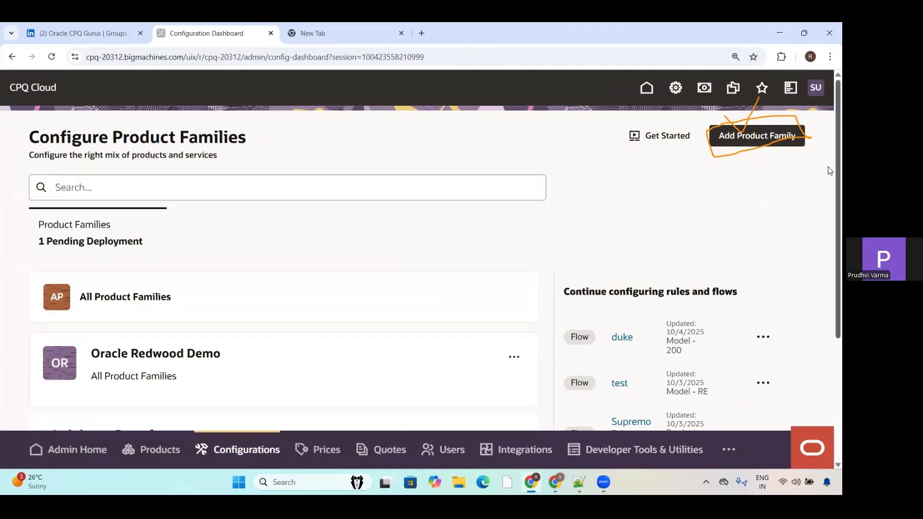
Step: Add the Oracle Redwood Demo product family to the catalog and bring its product lines and models into view
{"action": "scroll", "coordinate": [829, 192], "scroll_direction": "down", "scroll_amount": 4}
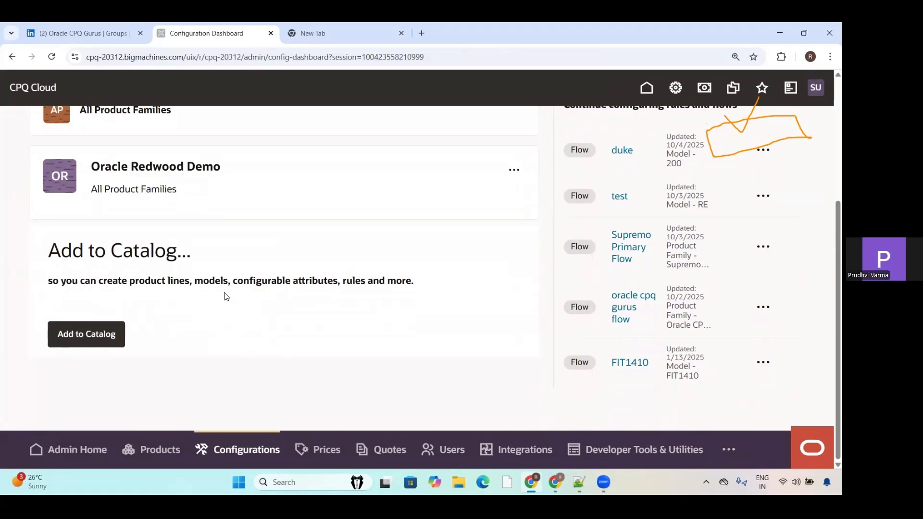
{"action": "left_click", "coordinate": [80, 336]}
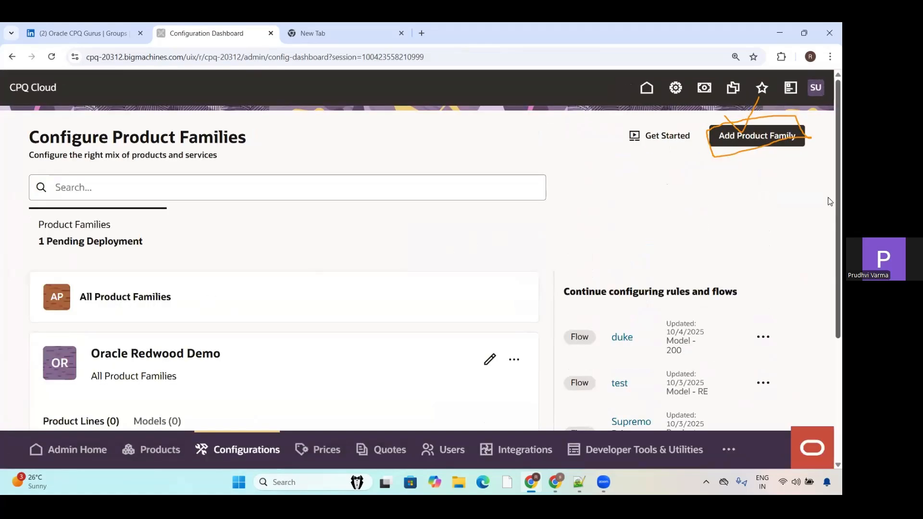
{"action": "scroll", "coordinate": [830, 226], "scroll_direction": "down", "scroll_amount": 3}
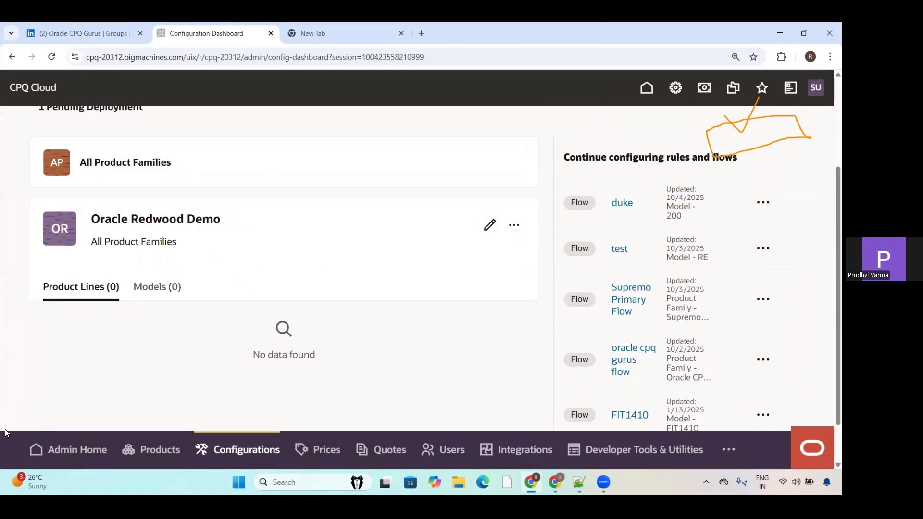
Step: View the additional actions available for the Oracle Redwood Demo product family
{"action": "mouse_move", "coordinate": [122, 299]}
{"action": "left_mouse_down"}
{"action": "mouse_move", "coordinate": [113, 280]}
{"action": "mouse_move", "coordinate": [46, 280]}
{"action": "mouse_move", "coordinate": [41, 293]}
{"action": "mouse_move", "coordinate": [121, 304]}
{"action": "left_mouse_up"}
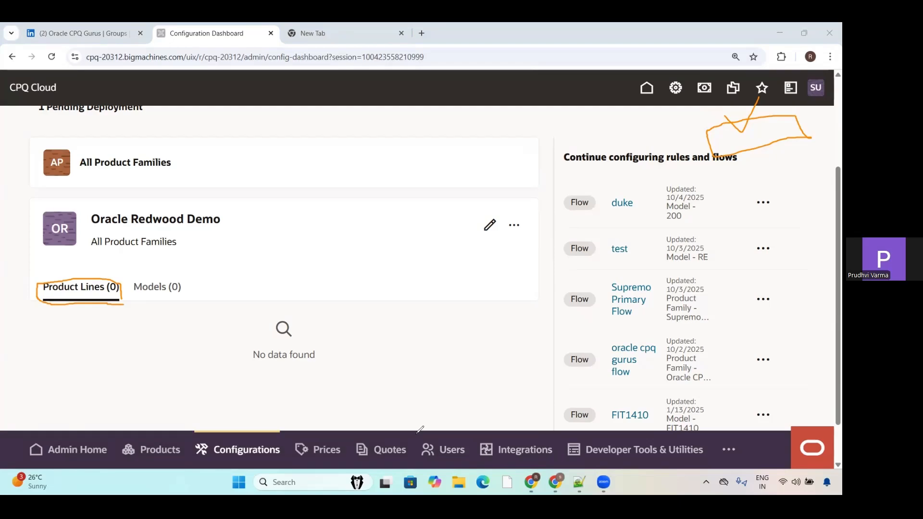
{"action": "left_click", "coordinate": [513, 226]}
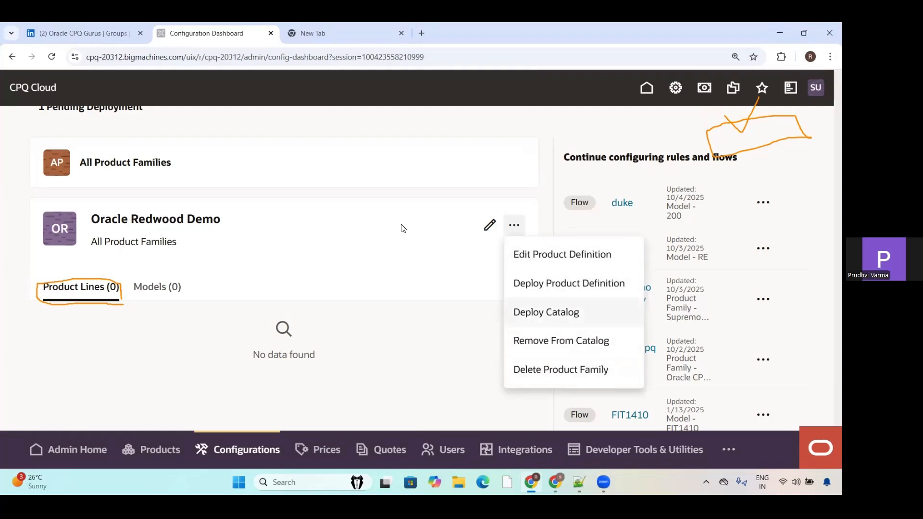
{"action": "left_click", "coordinate": [458, 269]}
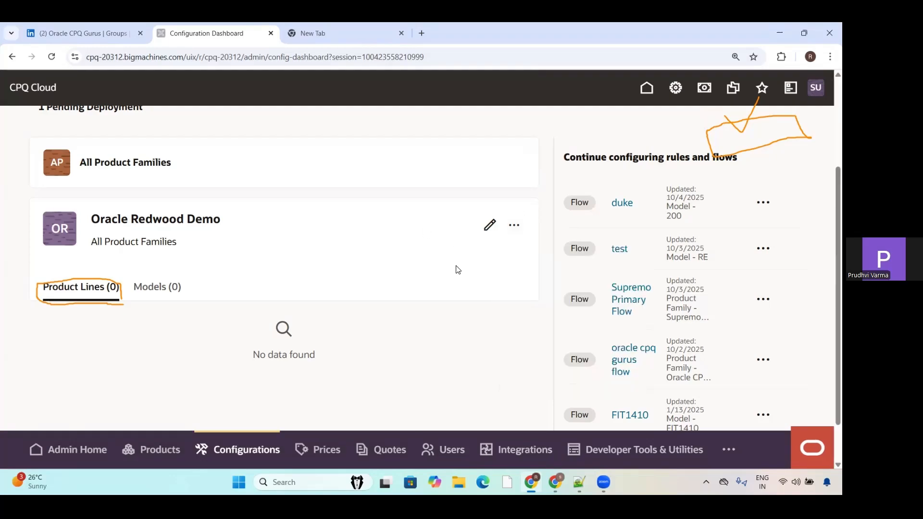
Step: Open the Oracle Redwood Demo configuration and start a product line named Oracle Demo CPQ Gurus with variable name oracleDemoCpqGurus
{"action": "left_click", "coordinate": [490, 229]}
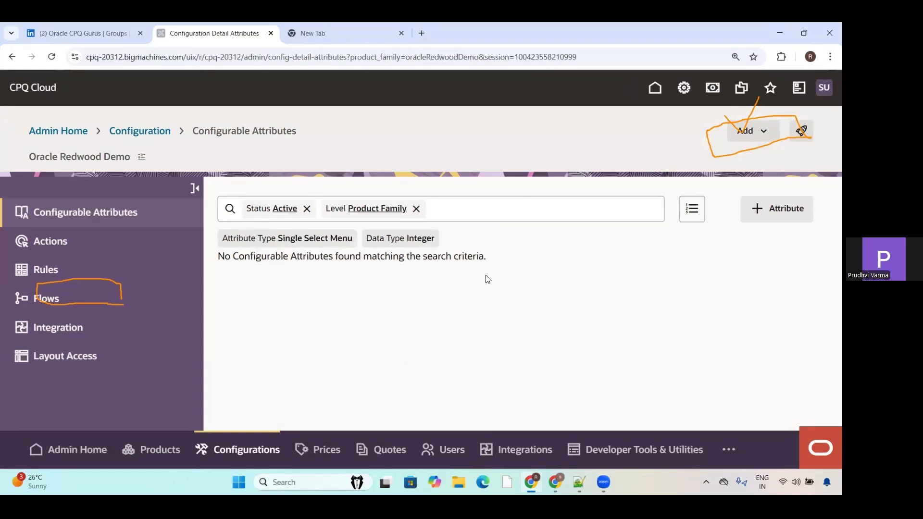
{"action": "left_click", "coordinate": [764, 131]}
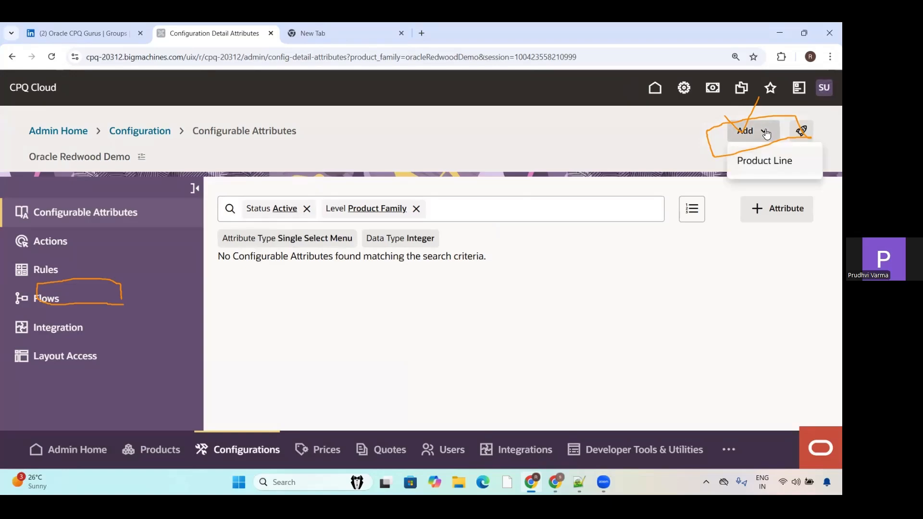
{"action": "left_click", "coordinate": [767, 162]}
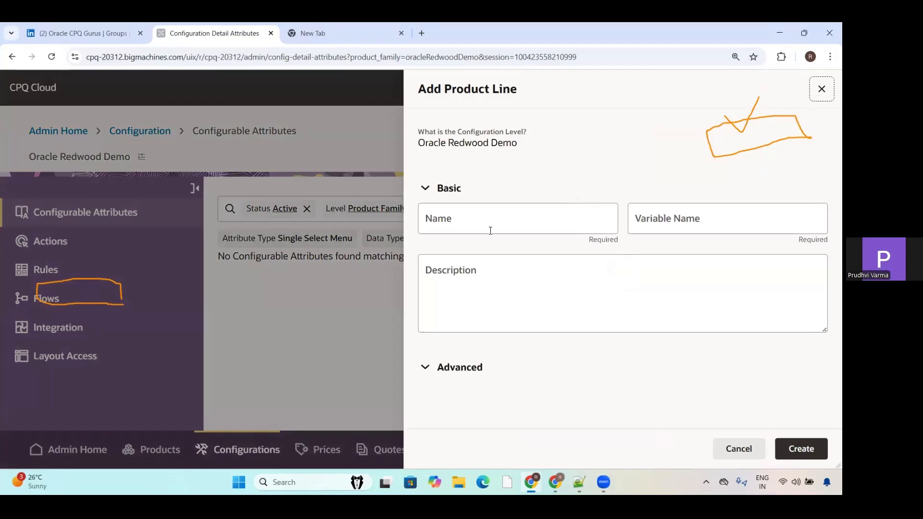
{"action": "left_click", "coordinate": [490, 231]}
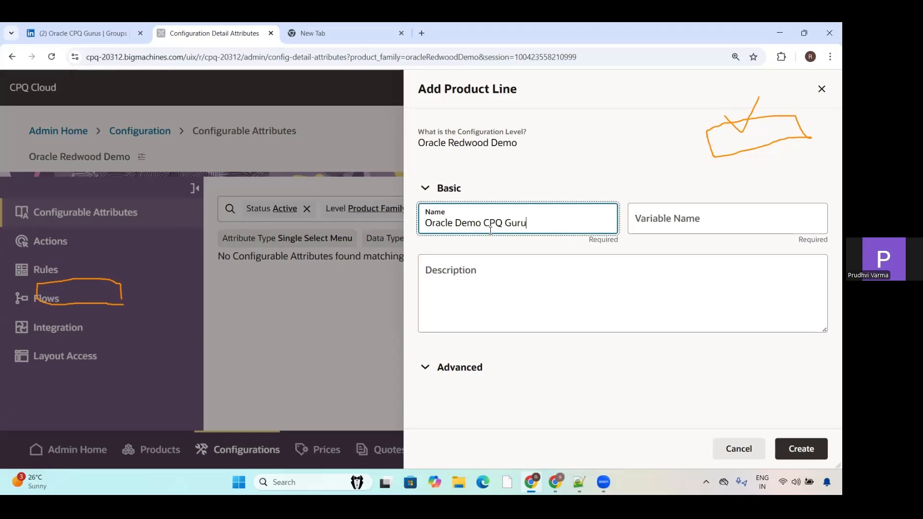
{"action": "left_click", "coordinate": [676, 225]}
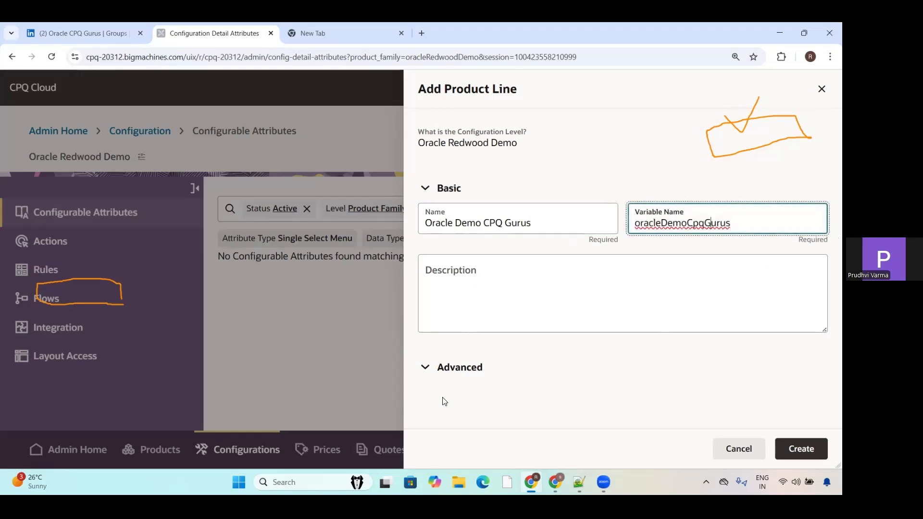
Step: Check the Advanced section of the new product line, collapse it and create the product line
{"action": "left_click", "coordinate": [454, 368]}
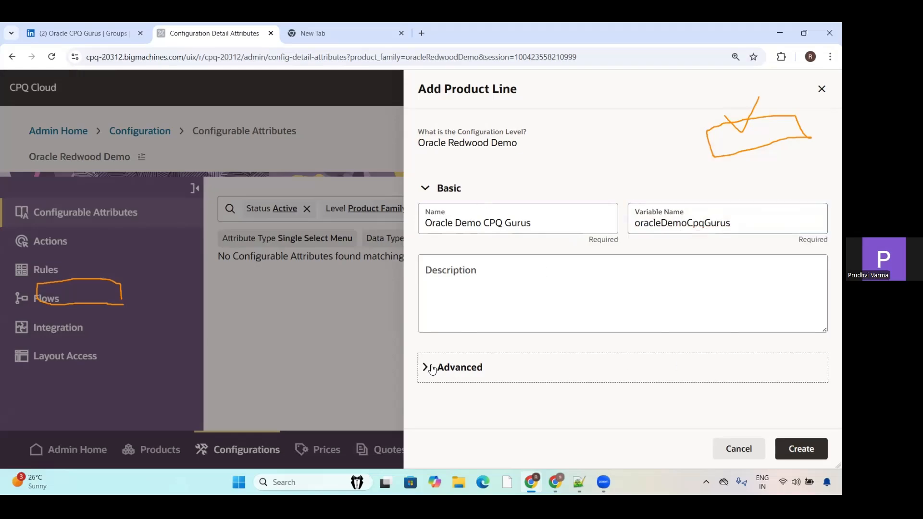
{"action": "left_click", "coordinate": [645, 397]}
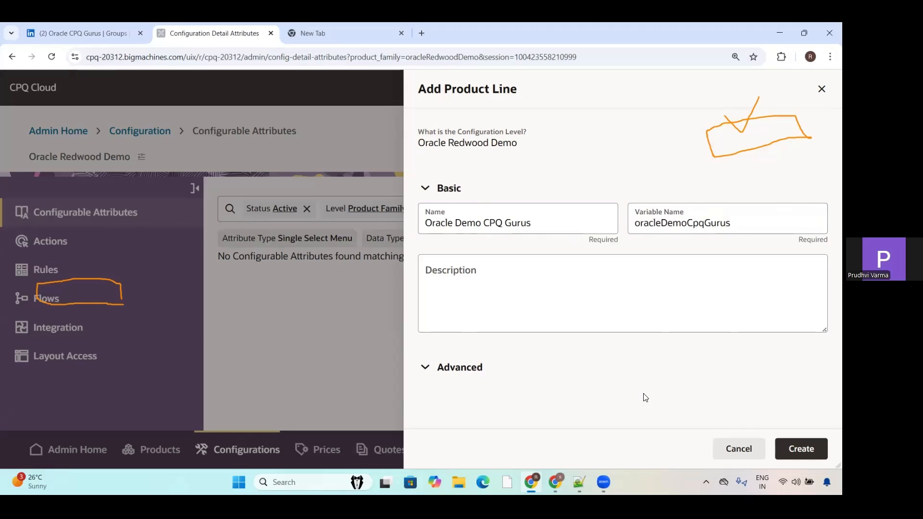
{"action": "left_click", "coordinate": [427, 373]}
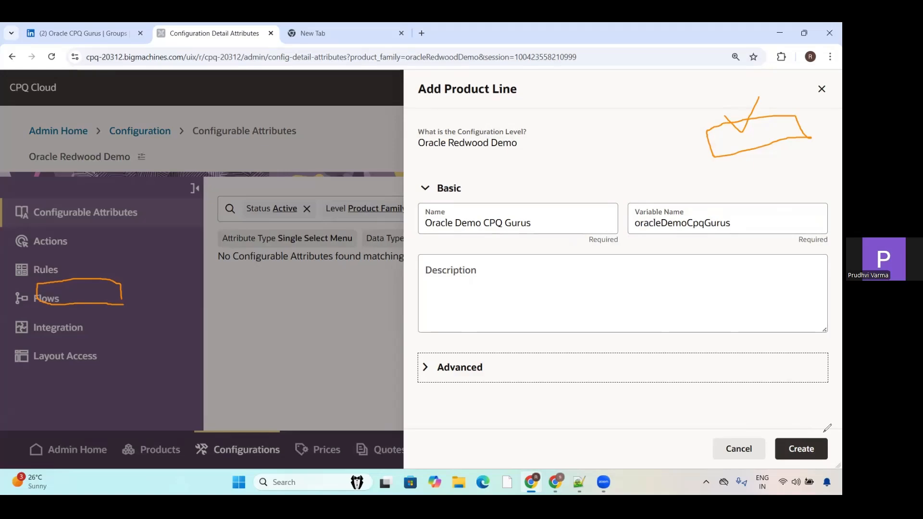
{"action": "mouse_move", "coordinate": [824, 431]}
{"action": "left_mouse_down"}
{"action": "mouse_move", "coordinate": [775, 447]}
{"action": "mouse_move", "coordinate": [799, 464]}
{"action": "mouse_move", "coordinate": [839, 461]}
{"action": "mouse_move", "coordinate": [828, 434]}
{"action": "mouse_move", "coordinate": [835, 404]}
{"action": "left_mouse_up"}
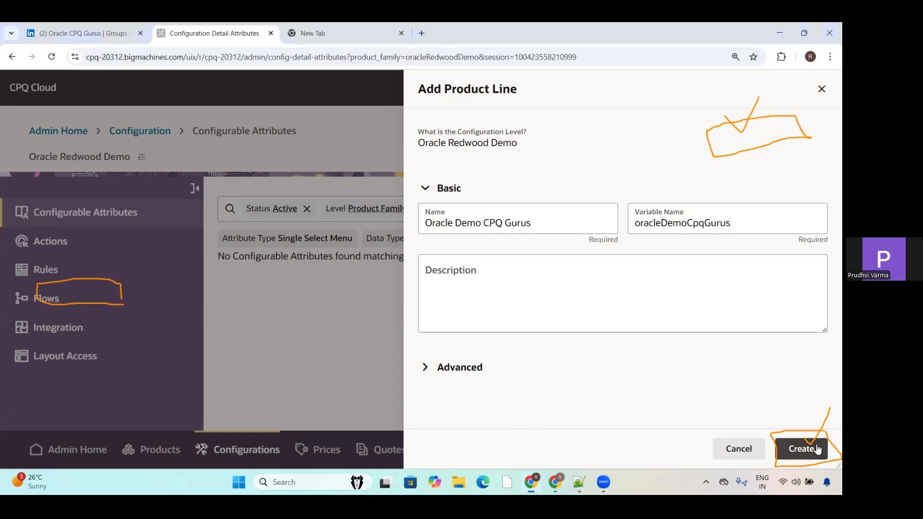
{"action": "left_click", "coordinate": [816, 448]}
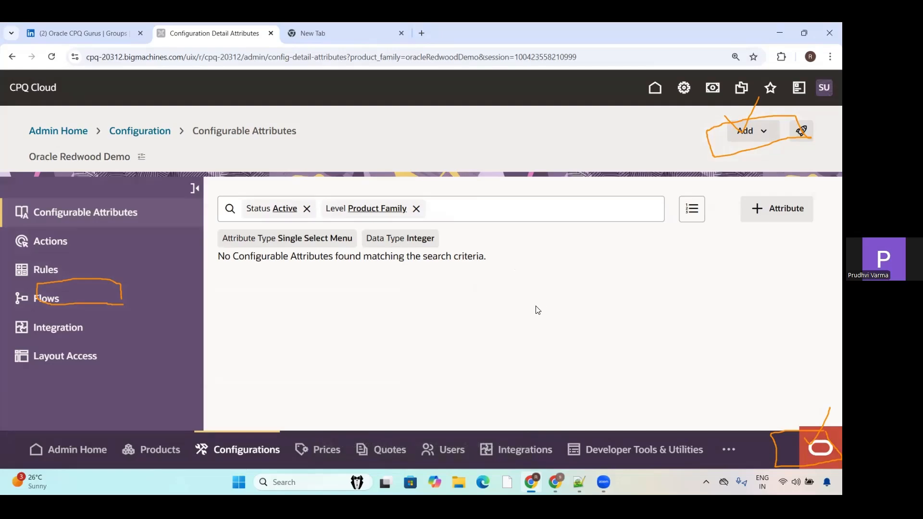
Step: Remove the Product Family level and Active status filters from the configurable attributes list
{"action": "left_click", "coordinate": [759, 139]}
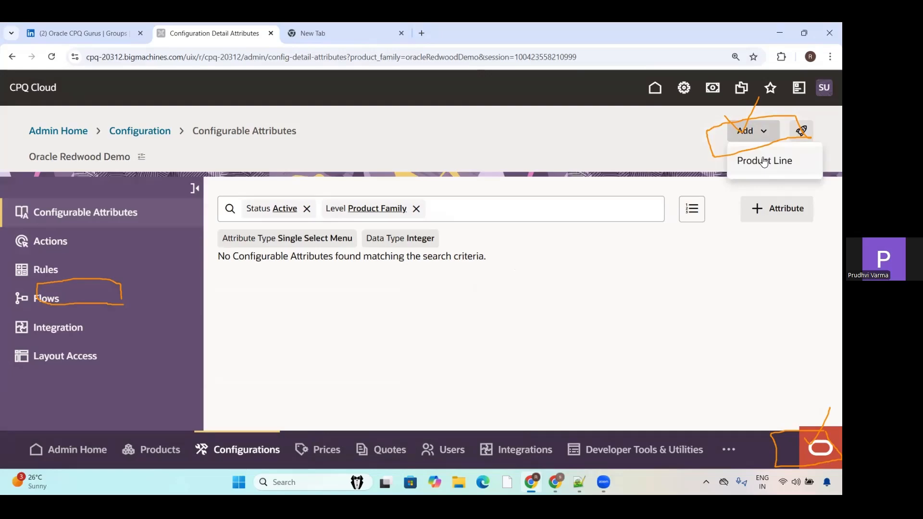
{"action": "left_click", "coordinate": [567, 149]}
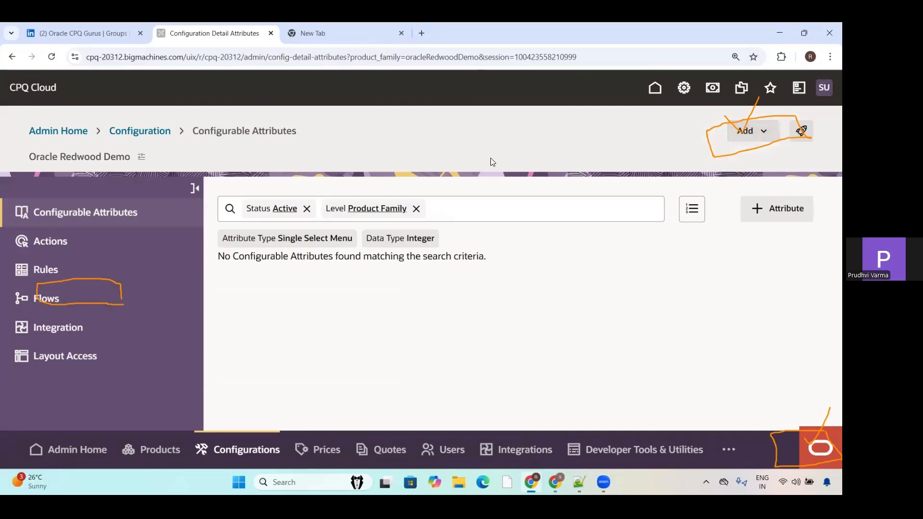
{"action": "left_click", "coordinate": [415, 208]}
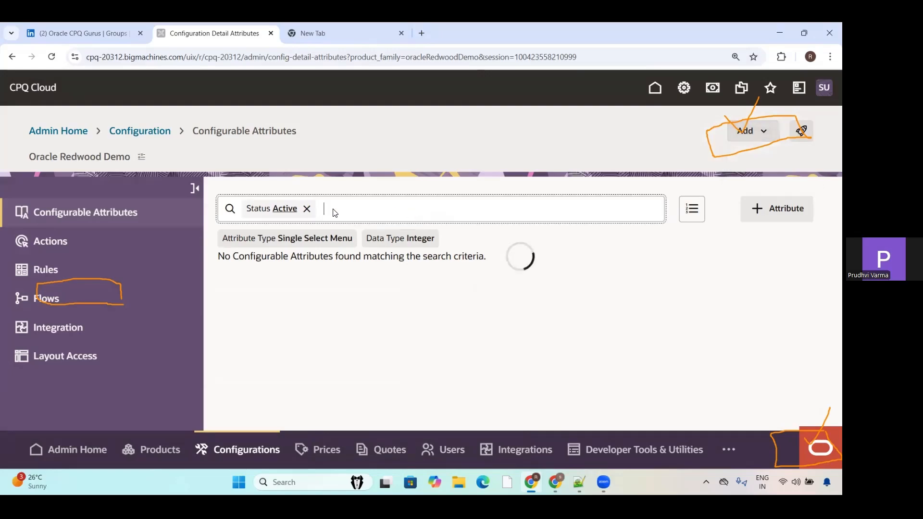
{"action": "left_click", "coordinate": [308, 210]}
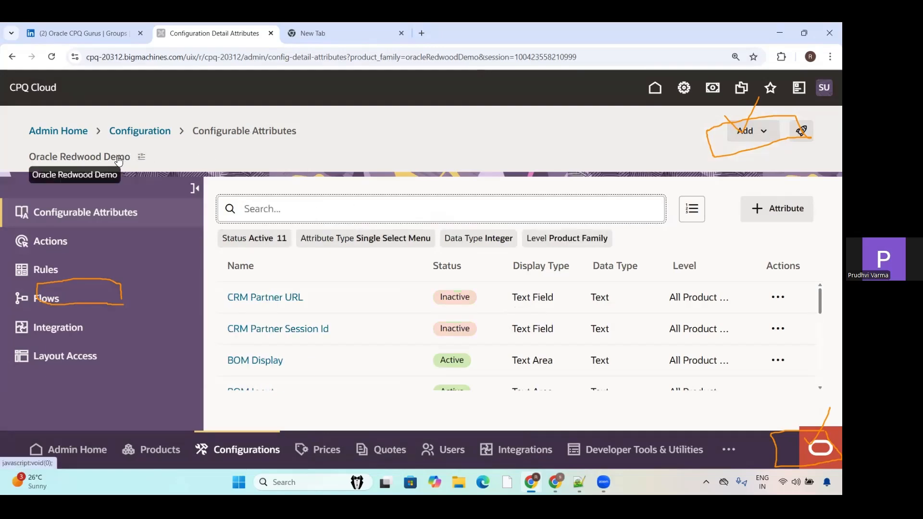
Step: Expand Product Lines in the Oracle Redwood Demo hierarchy to view the product lines beneath the family
{"action": "left_click", "coordinate": [141, 158]}
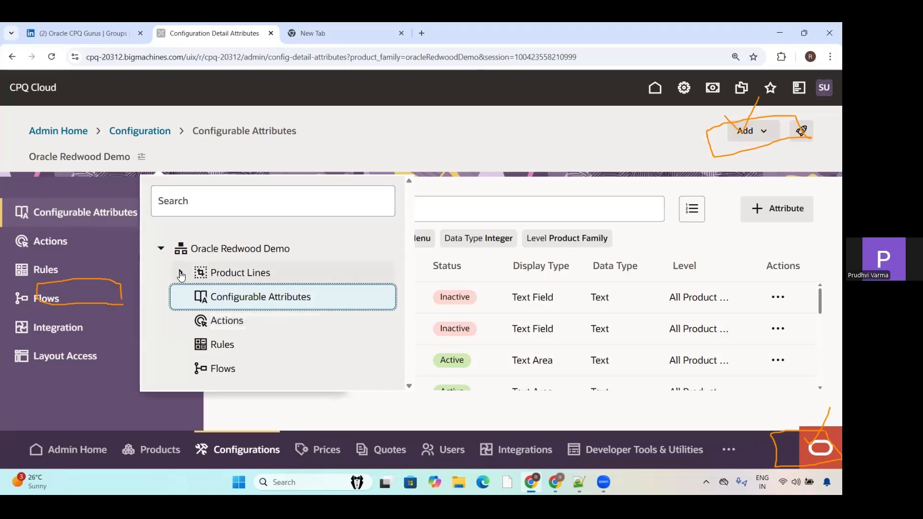
{"action": "left_click", "coordinate": [181, 273]}
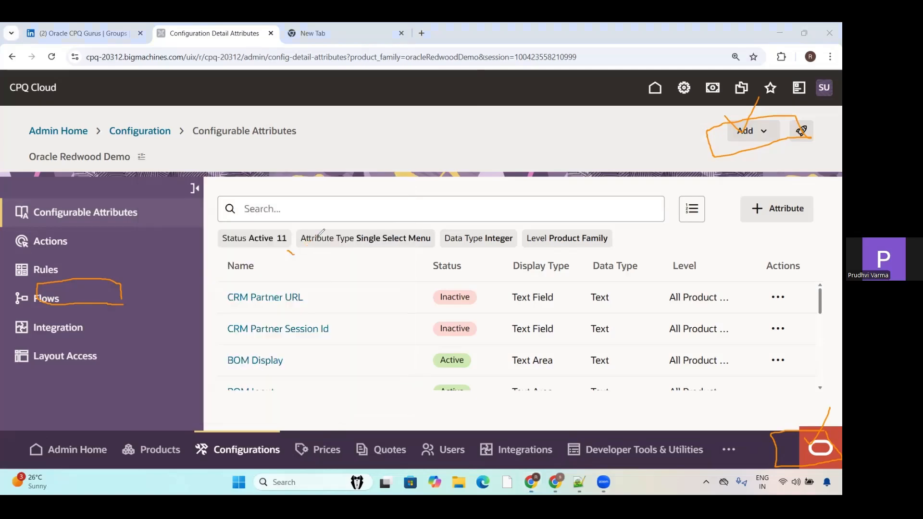
{"action": "left_click_drag", "start_coordinate": [287, 250], "coordinate": [319, 232]}
{"action": "left_click", "coordinate": [142, 156]}
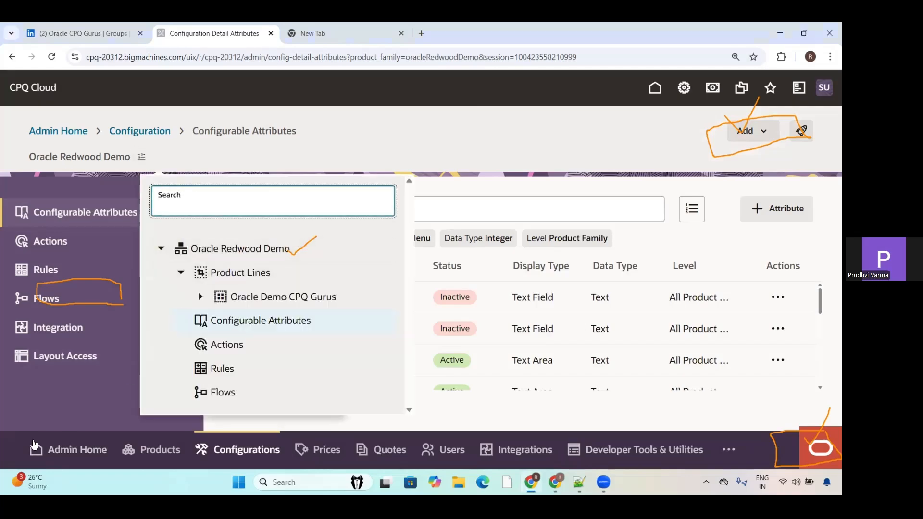
{"action": "mouse_move", "coordinate": [299, 285]}
{"action": "left_mouse_down"}
{"action": "mouse_move", "coordinate": [325, 302]}
{"action": "mouse_move", "coordinate": [350, 274]}
{"action": "left_mouse_up"}
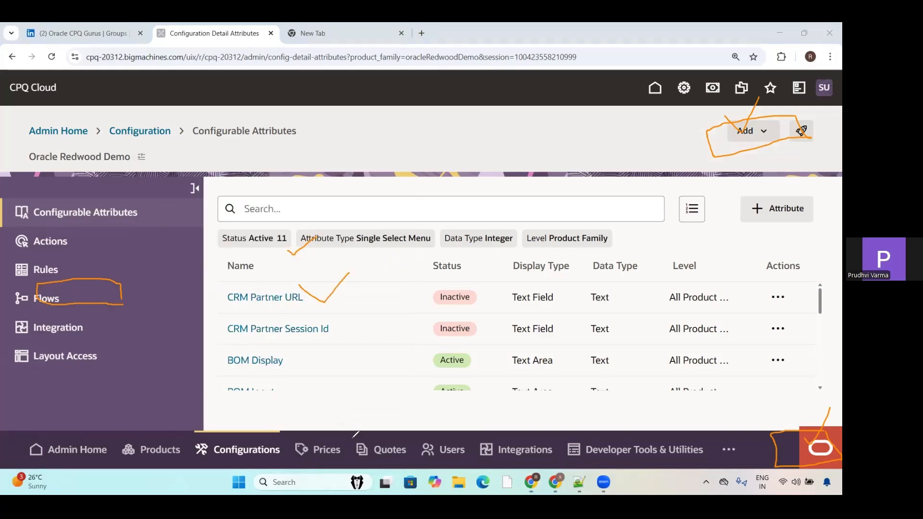
Step: Expand the Oracle Demo CPQ Gurus product line in the hierarchy, view its configuration nodes and close the hierarchy
{"action": "left_click", "coordinate": [141, 157]}
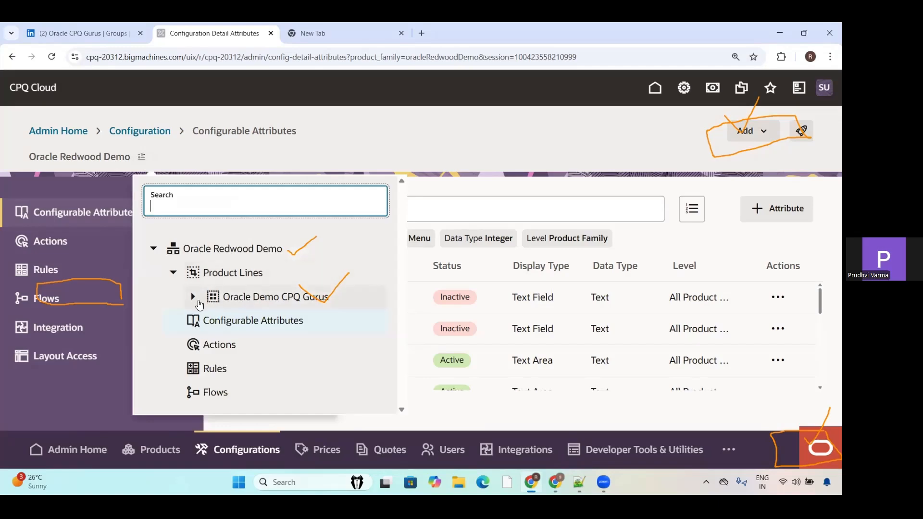
{"action": "left_click", "coordinate": [193, 297]}
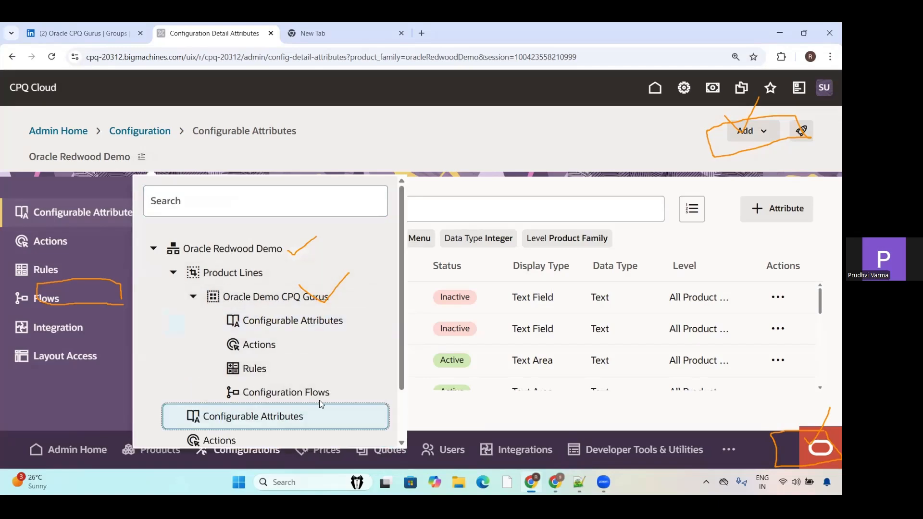
{"action": "left_click_drag", "start_coordinate": [399, 272], "coordinate": [400, 338]}
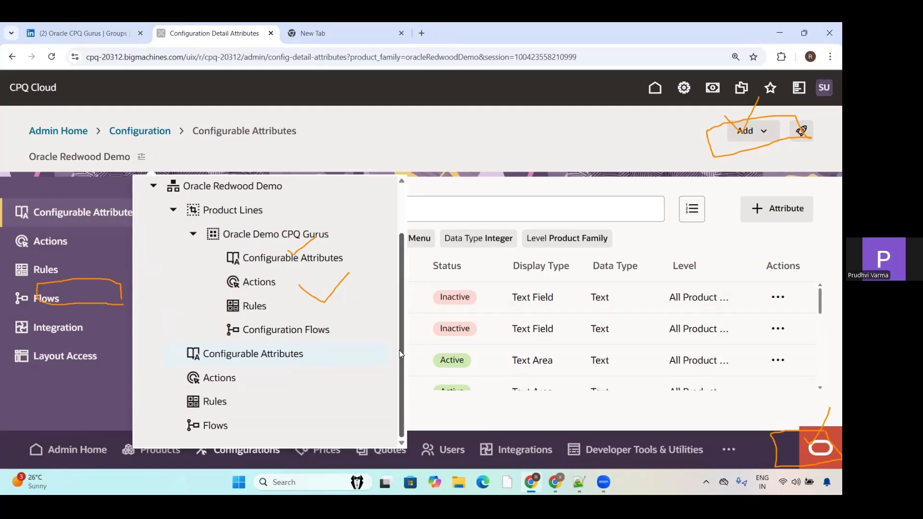
{"action": "left_click", "coordinate": [492, 186]}
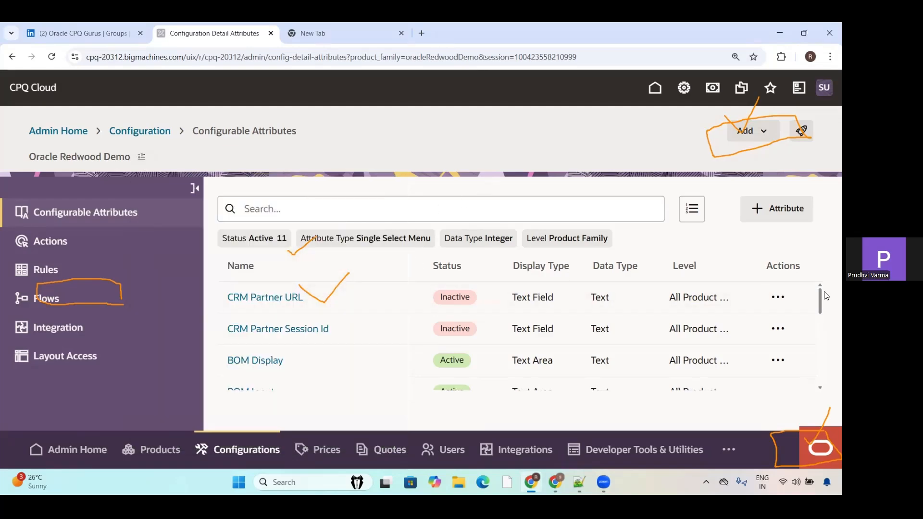
Step: Start a new configurable attribute and set its configuration level to the Oracle Demo CPQ Gurus product line
{"action": "left_click_drag", "start_coordinate": [825, 316], "coordinate": [820, 251]}
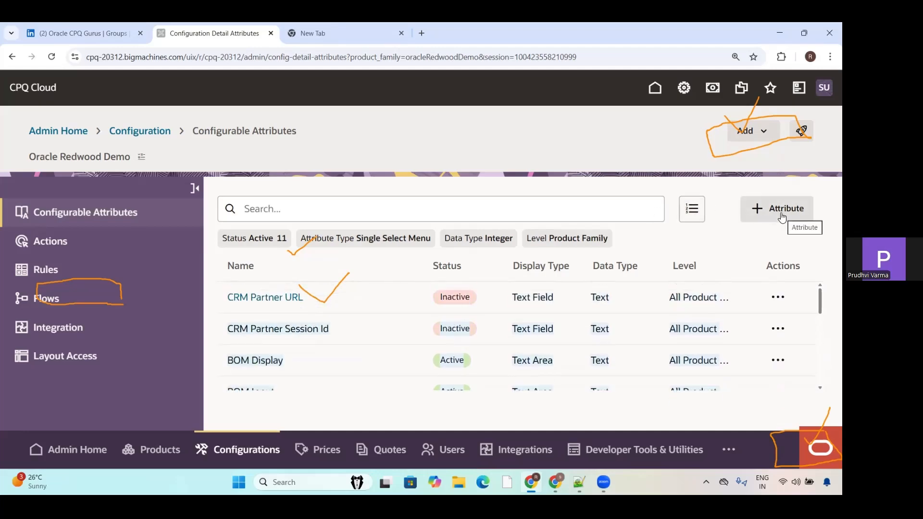
{"action": "left_click", "coordinate": [756, 212]}
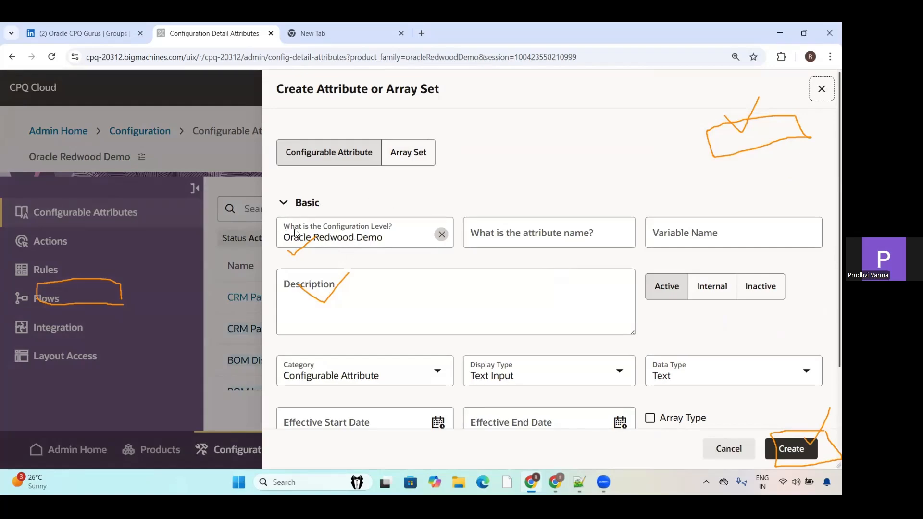
{"action": "left_click", "coordinate": [345, 240]}
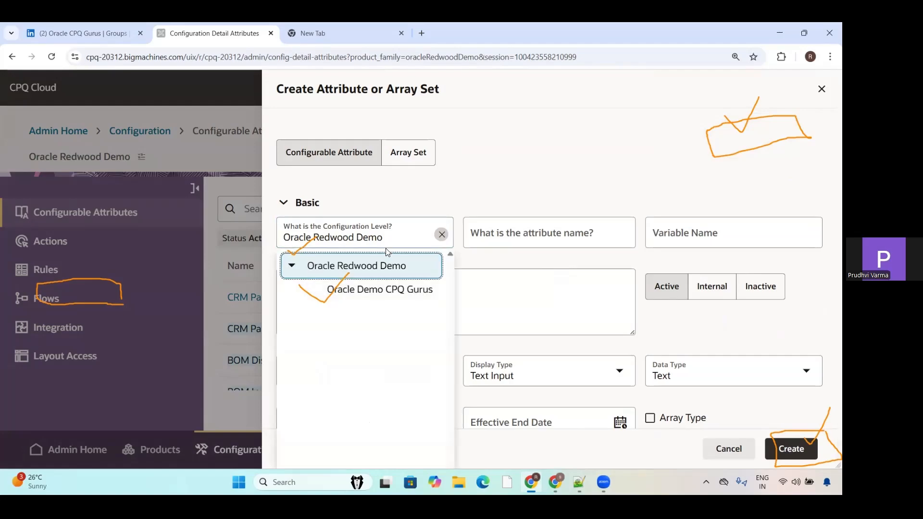
{"action": "left_click", "coordinate": [377, 291]}
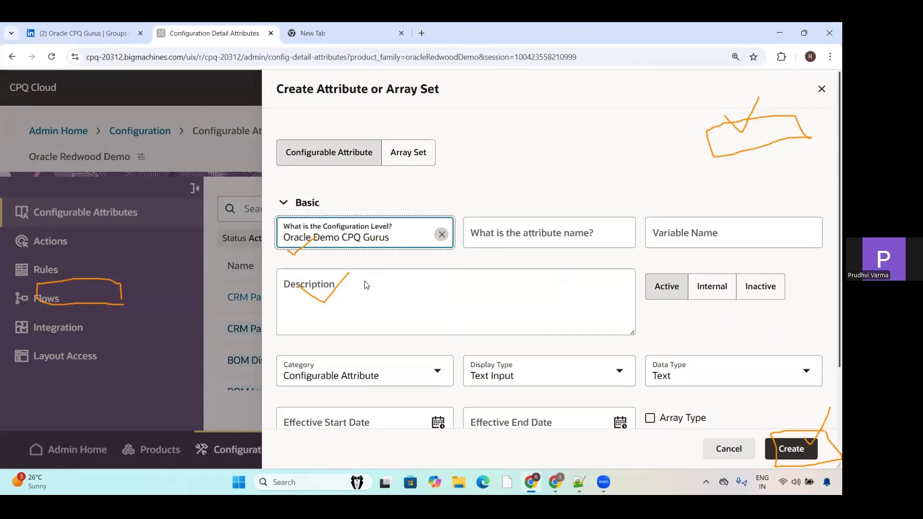
{"action": "left_click", "coordinate": [390, 244]}
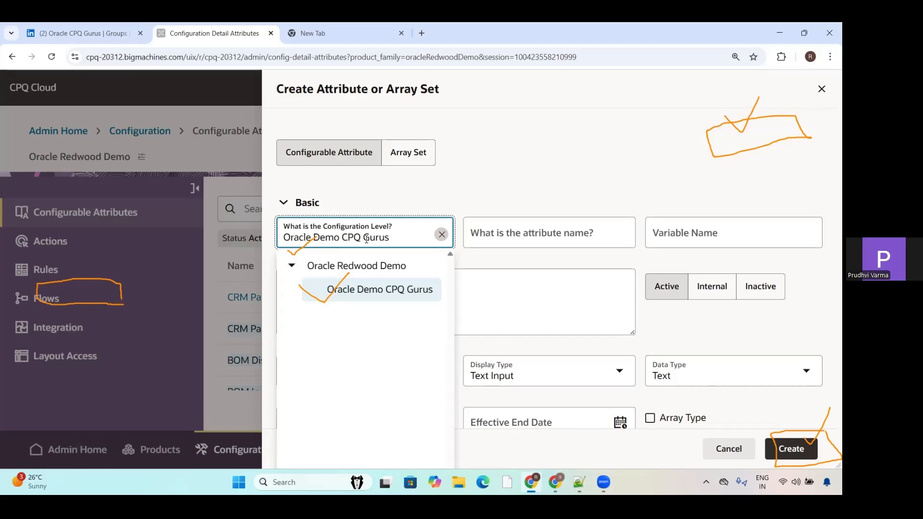
{"action": "left_click", "coordinate": [630, 158]}
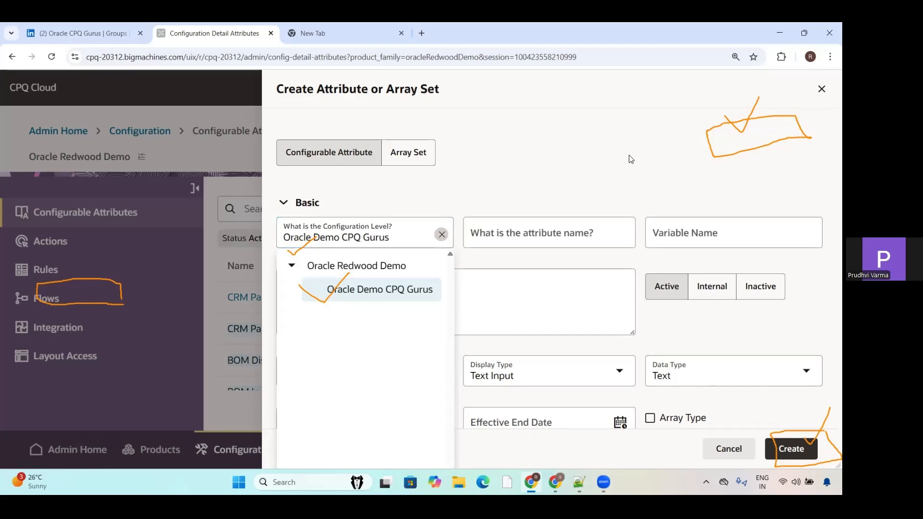
Step: Examine the new attribute's name fields and the available Category, Display Type and Data Type options without changing them
{"action": "left_click", "coordinate": [554, 240]}
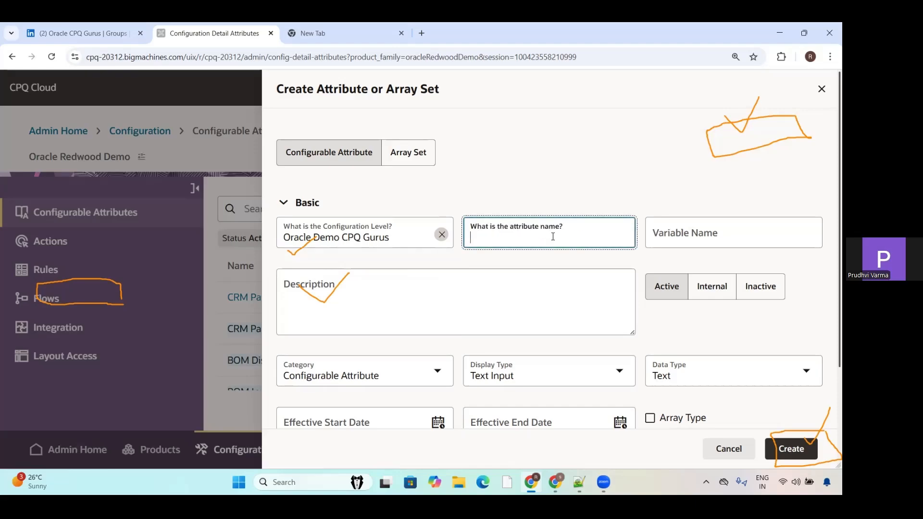
{"action": "left_click", "coordinate": [737, 234]}
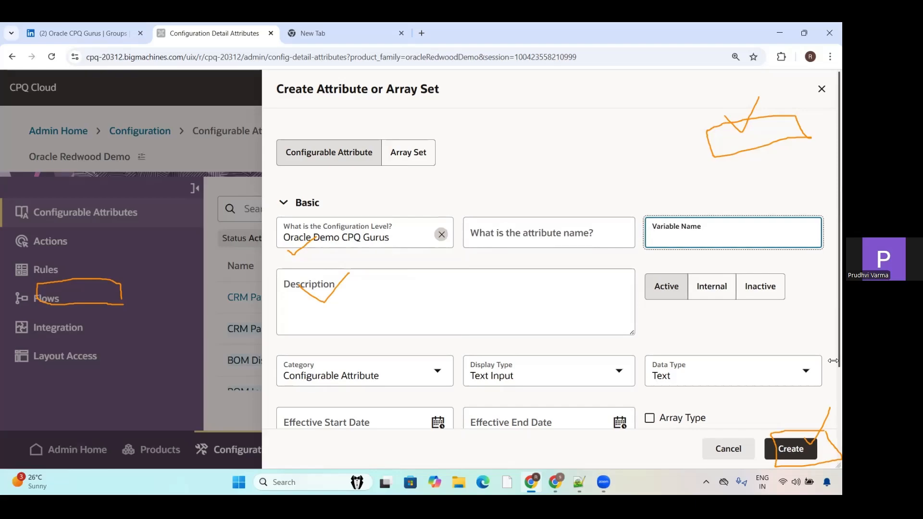
{"action": "left_click", "coordinate": [430, 377]}
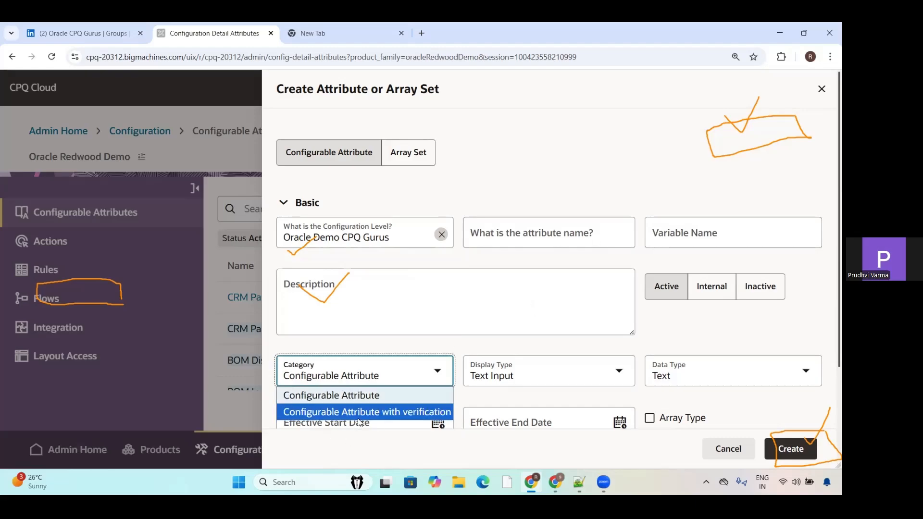
{"action": "left_click", "coordinate": [480, 319]}
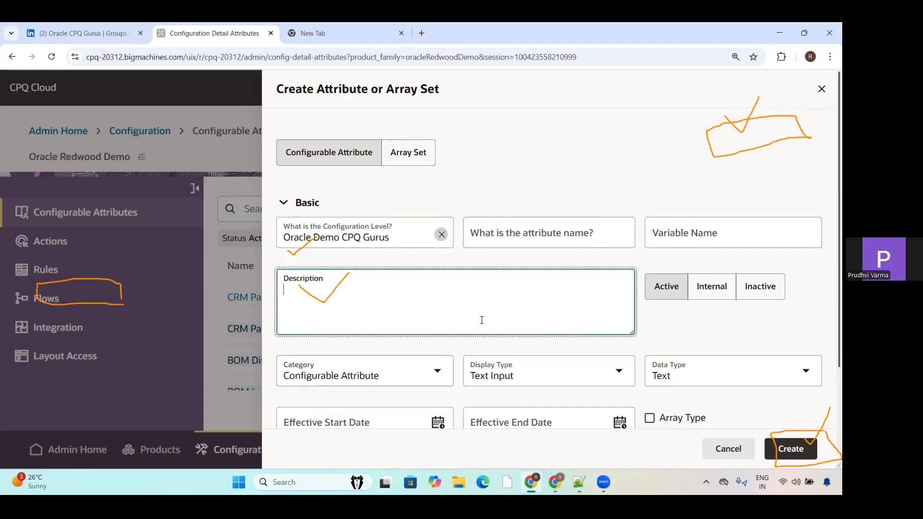
{"action": "left_click", "coordinate": [573, 377]}
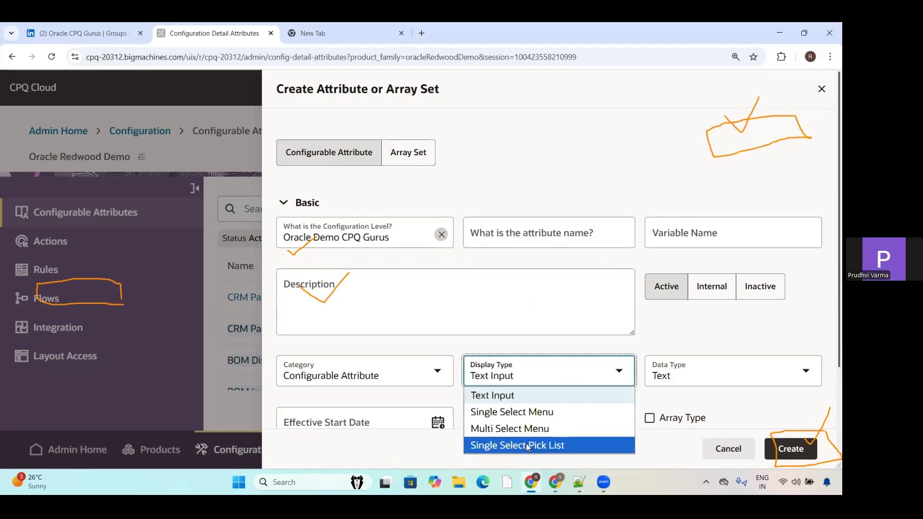
{"action": "left_click", "coordinate": [687, 370]}
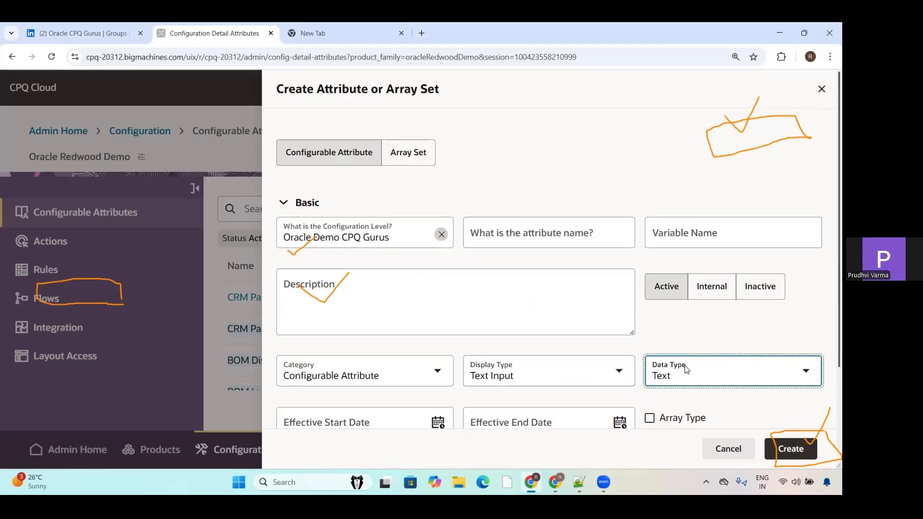
{"action": "left_click", "coordinate": [801, 376]}
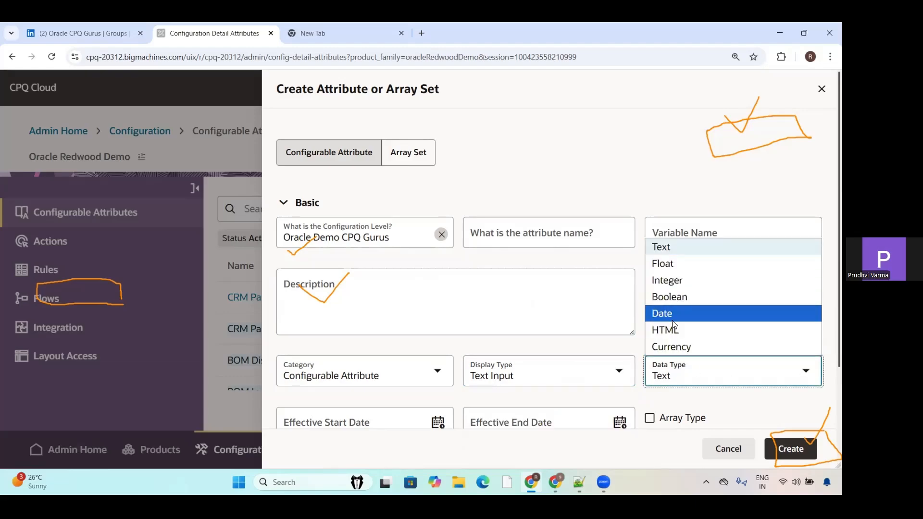
Step: View the behavior options offered in the new attribute's properties without selecting any
{"action": "left_click_drag", "start_coordinate": [839, 125], "coordinate": [838, 226]}
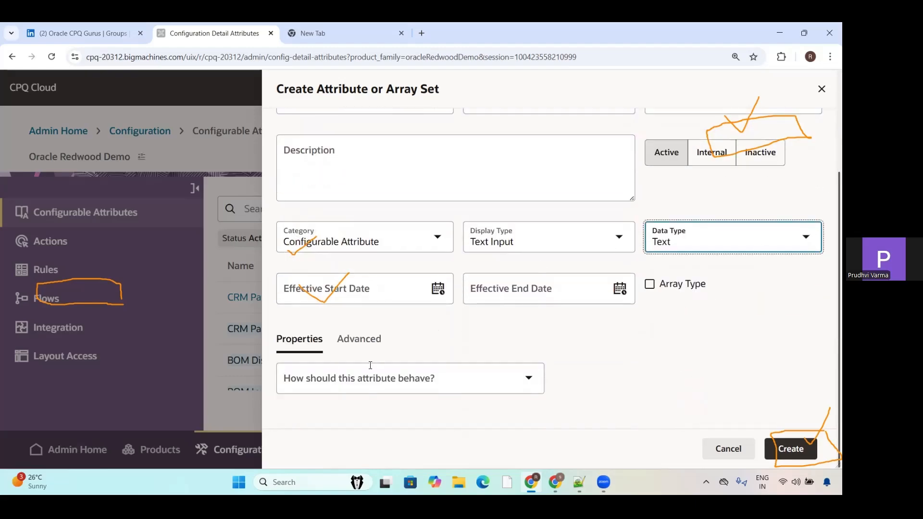
{"action": "left_click", "coordinate": [451, 374]}
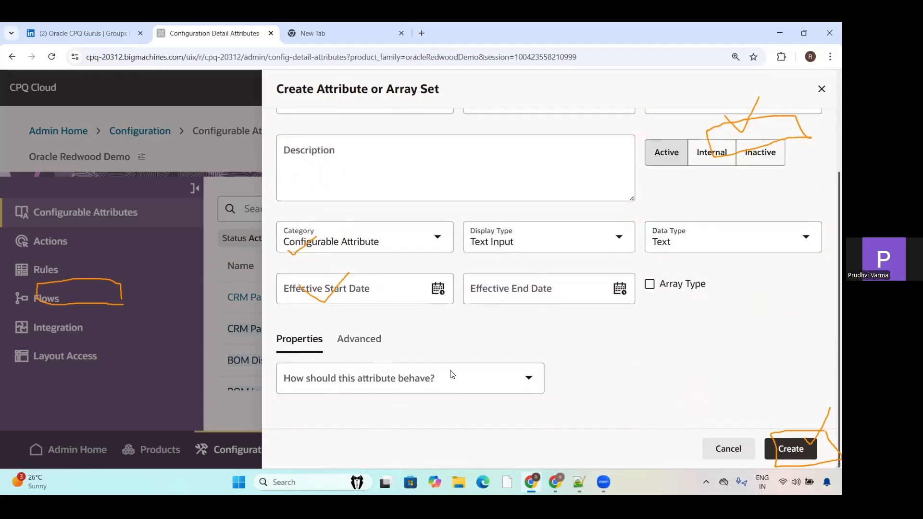
{"action": "left_click", "coordinate": [528, 380]}
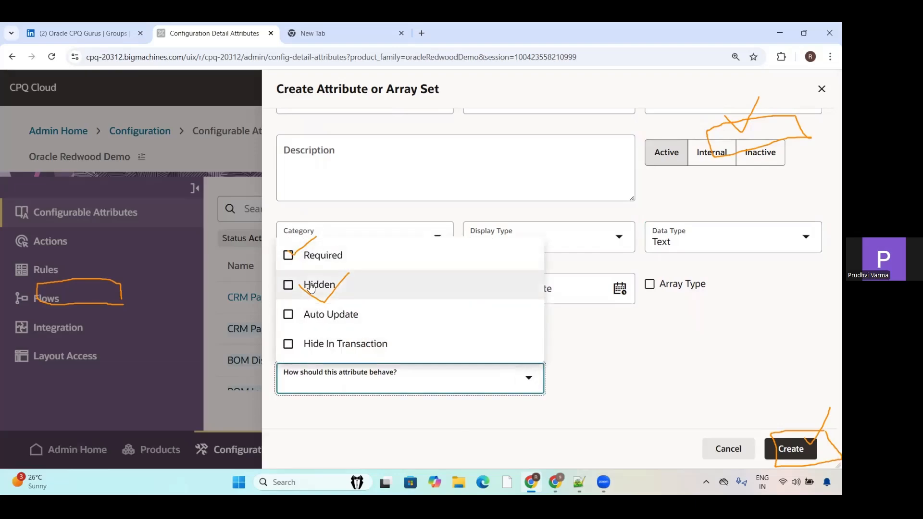
{"action": "left_click", "coordinate": [647, 346]}
Step: Review the new attribute's advanced settings, including the Set Type and JET Display Type choices
{"action": "left_click", "coordinate": [375, 345]}
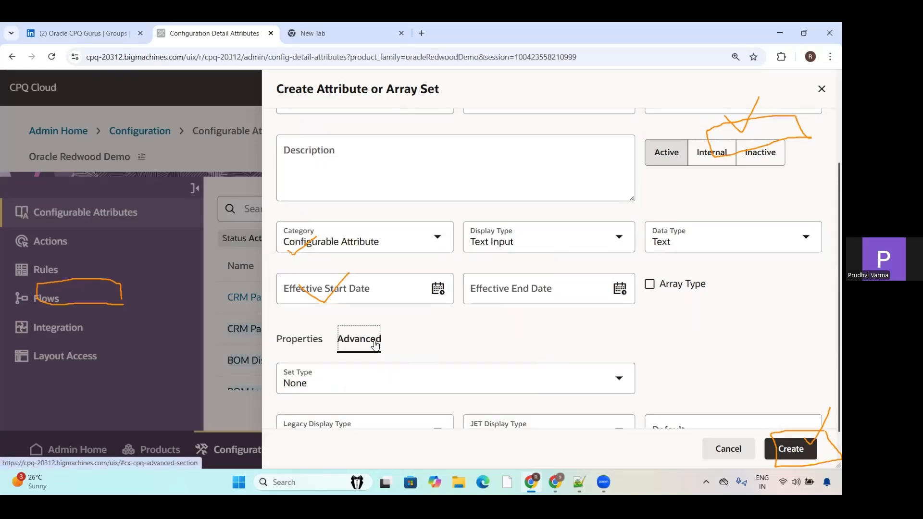
{"action": "left_click", "coordinate": [503, 382]}
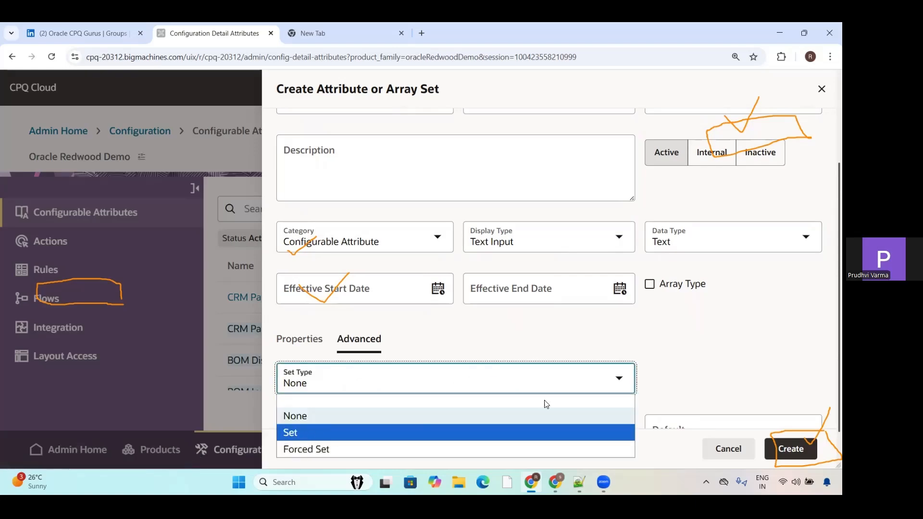
{"action": "left_click", "coordinate": [759, 375]}
{"action": "left_click_drag", "start_coordinate": [833, 317], "coordinate": [830, 377]}
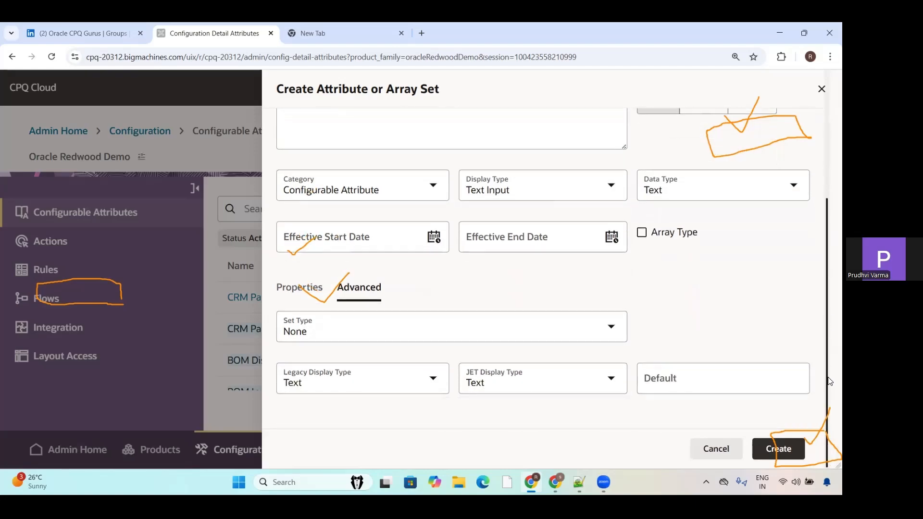
{"action": "left_click", "coordinate": [591, 383]}
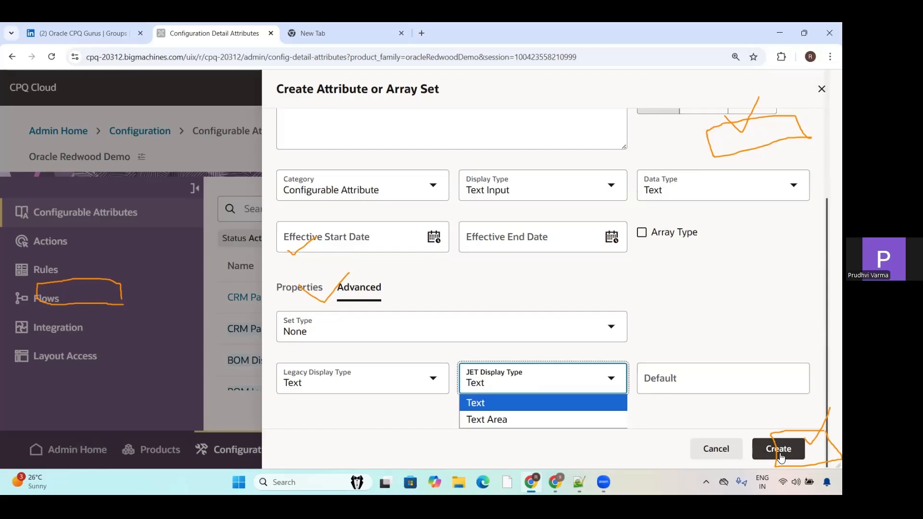
Step: Name the new attribute Channel Name and let its variable name fill in automatically
{"action": "left_click_drag", "start_coordinate": [827, 254], "coordinate": [822, 172]}
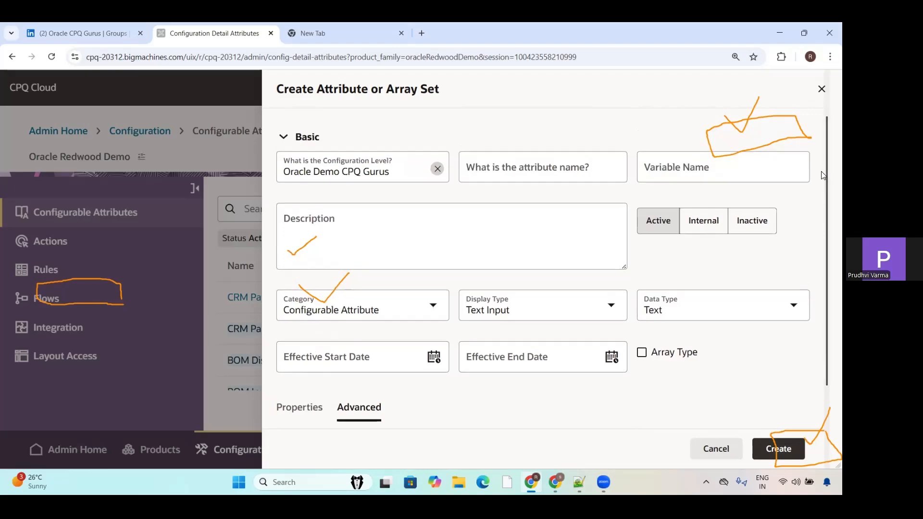
{"action": "left_click", "coordinate": [495, 168]}
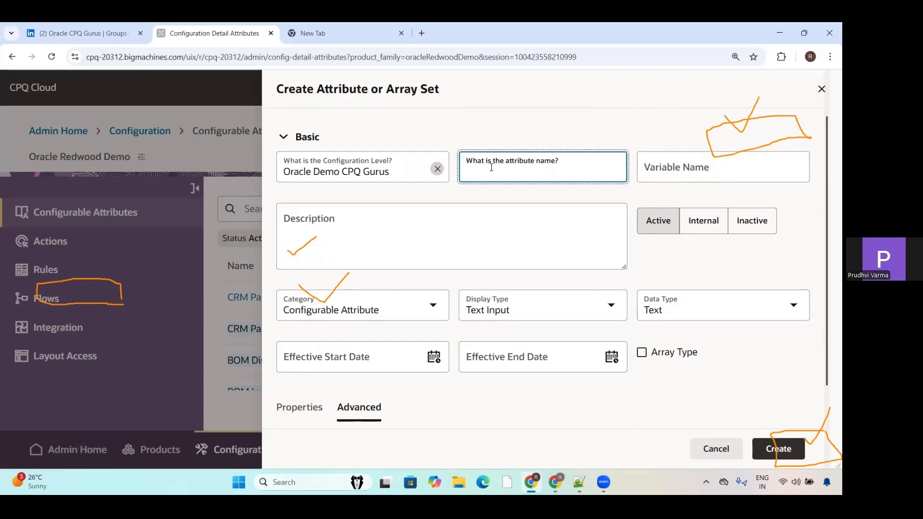
{"action": "type", "text": "Chann"}
{"action": "type", "text": "el n"}
{"action": "type", "text": " Name"}
{"action": "left_click", "coordinate": [661, 173]}
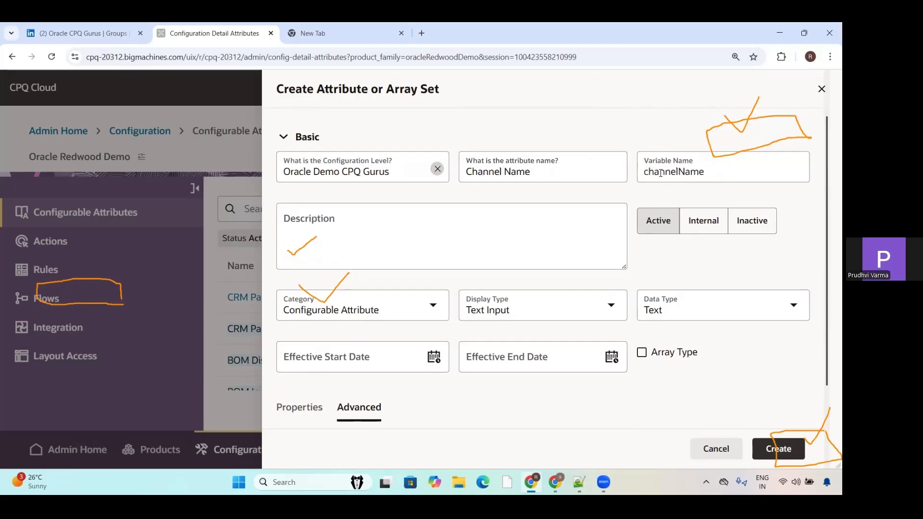
Step: Keep Oracle Demo CPQ Gurus as the configuration level, leave the description empty and create the attribute
{"action": "left_click", "coordinate": [373, 236]}
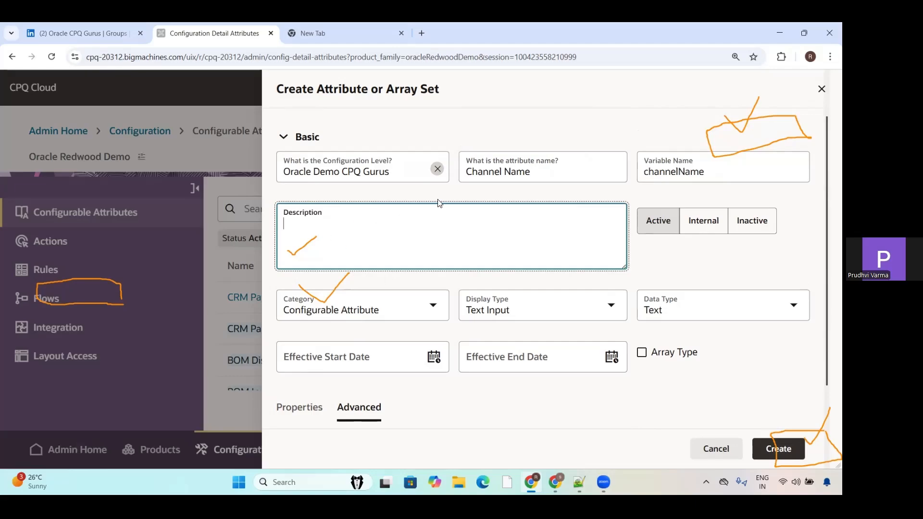
{"action": "left_click", "coordinate": [378, 178]}
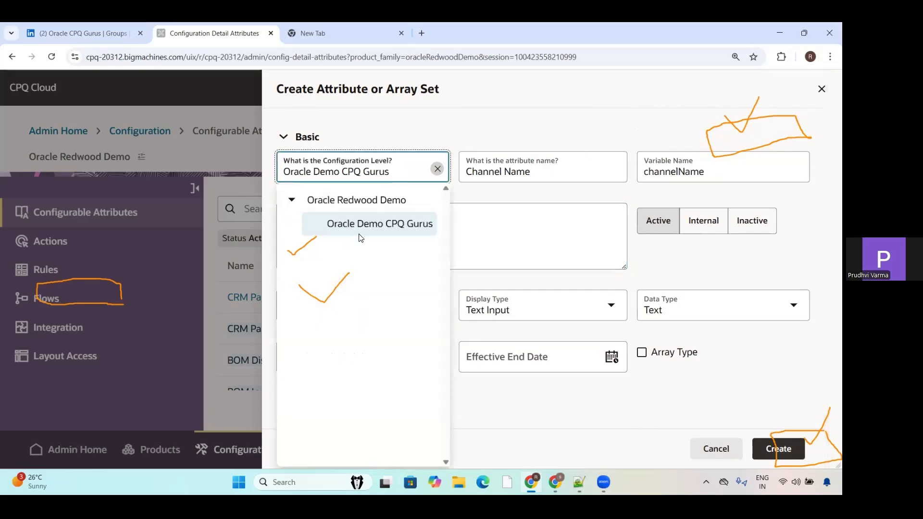
{"action": "left_click", "coordinate": [347, 227]}
{"action": "left_click", "coordinate": [469, 231]}
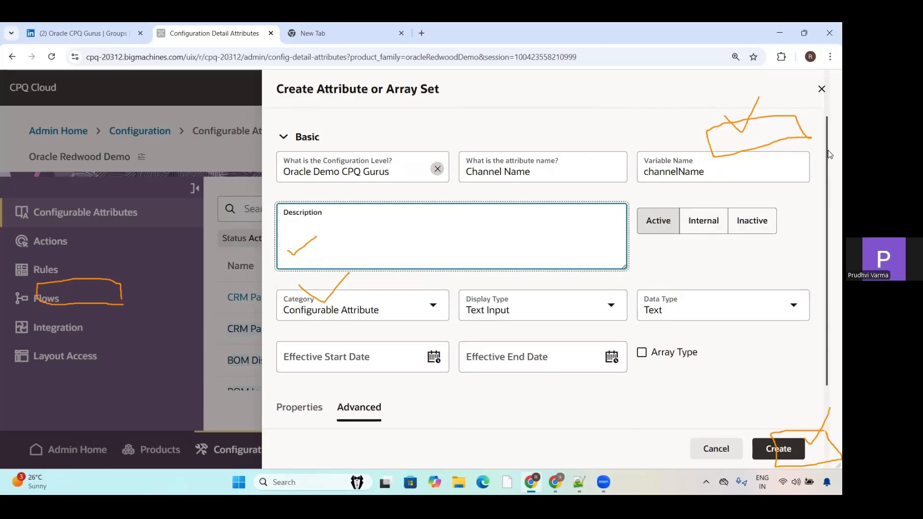
{"action": "left_click_drag", "start_coordinate": [829, 158], "coordinate": [829, 221]}
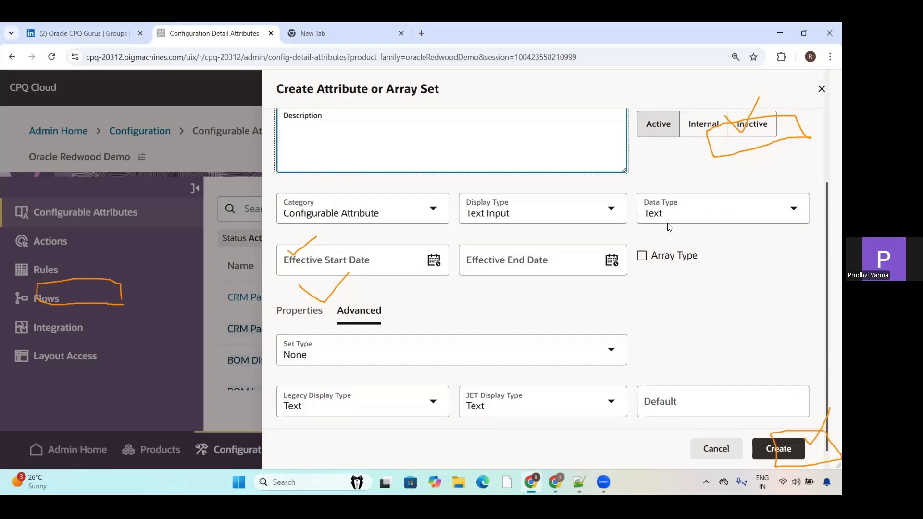
{"action": "left_click", "coordinate": [778, 449]}
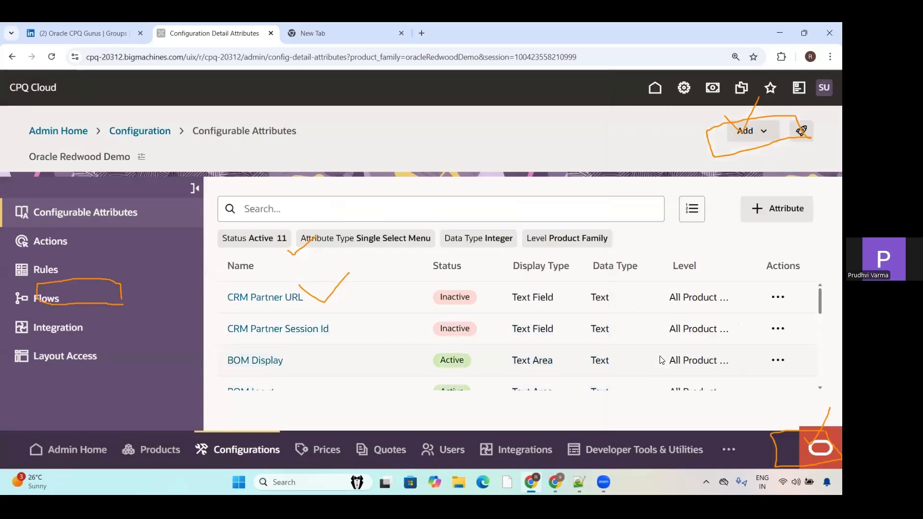
Step: Search the Oracle Redwood Demo family's configurable attributes for Channel and clear the search
{"action": "left_click", "coordinate": [284, 203]}
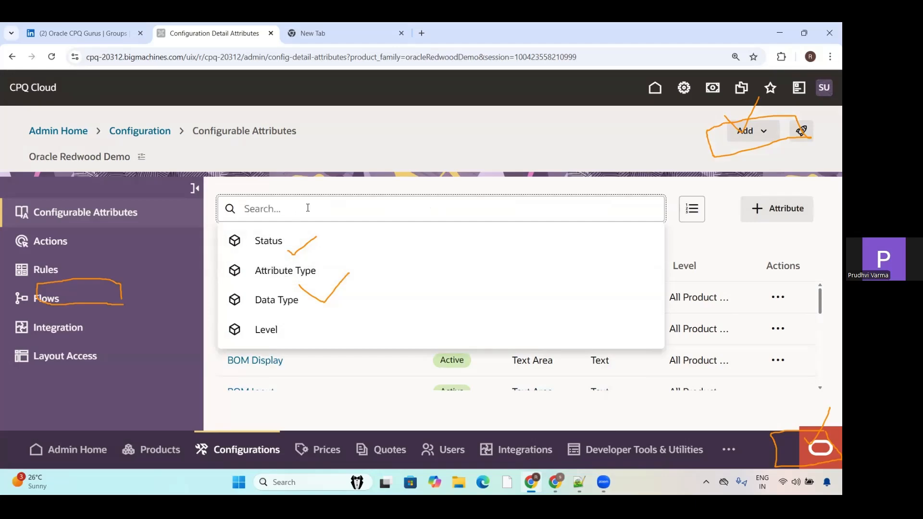
{"action": "type", "text": "Channe"}
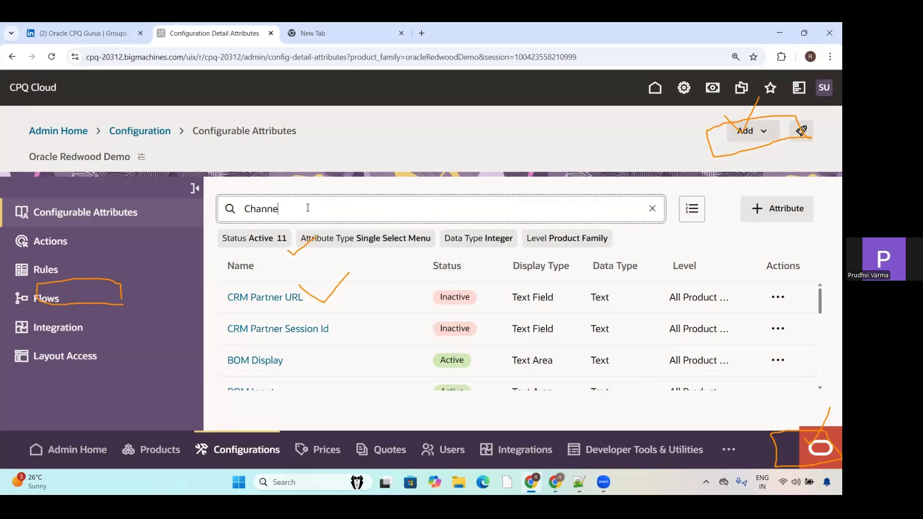
{"action": "type", "text": "l"}
{"action": "key", "text": "Return"}
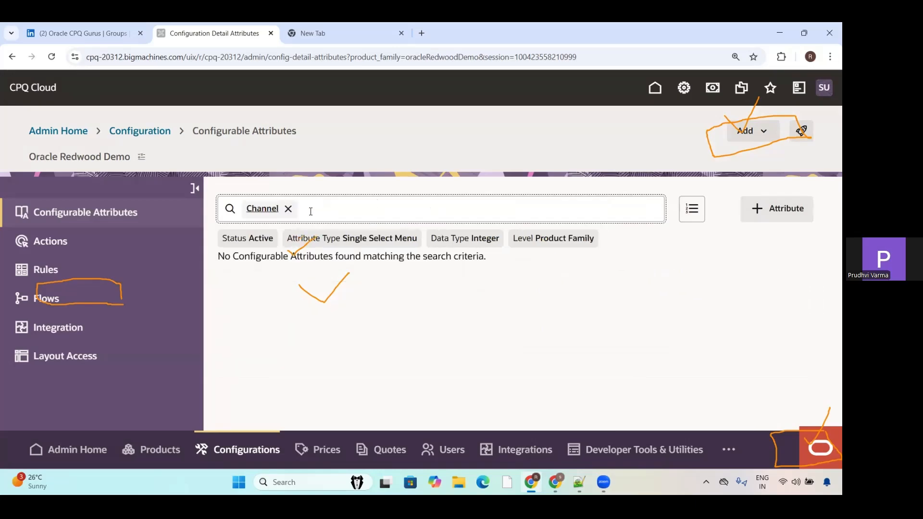
{"action": "left_click", "coordinate": [288, 209]}
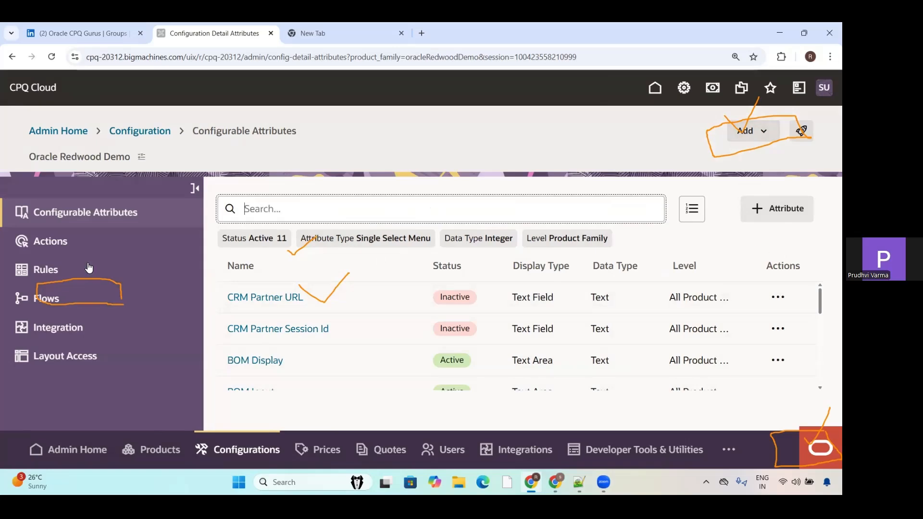
Step: Open the configurable attributes of the Oracle Demo CPQ Gurus product line and view the actions available for Channel Name
{"action": "left_click", "coordinate": [139, 158]}
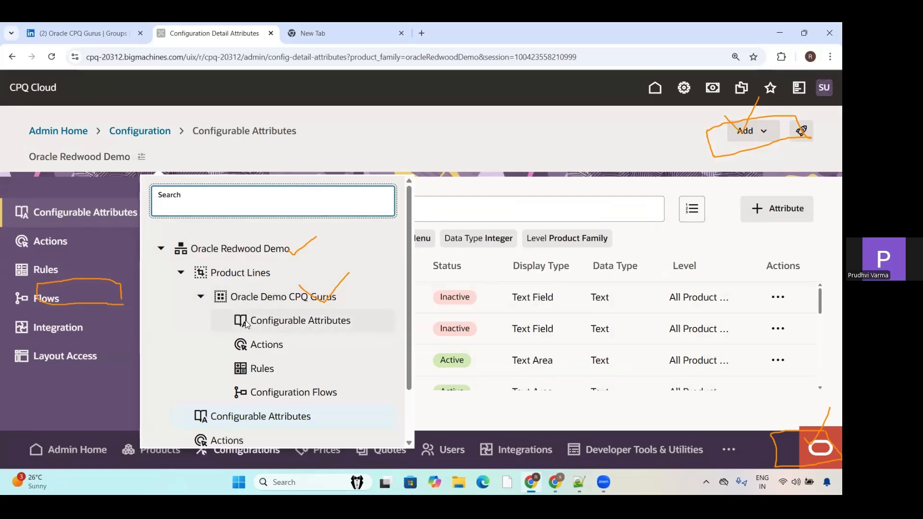
{"action": "left_click", "coordinate": [266, 322]}
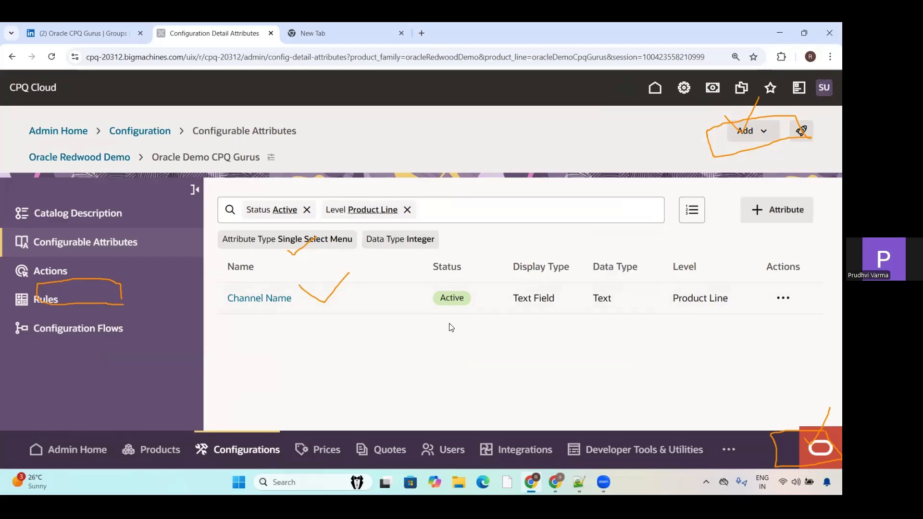
{"action": "left_click", "coordinate": [793, 299]}
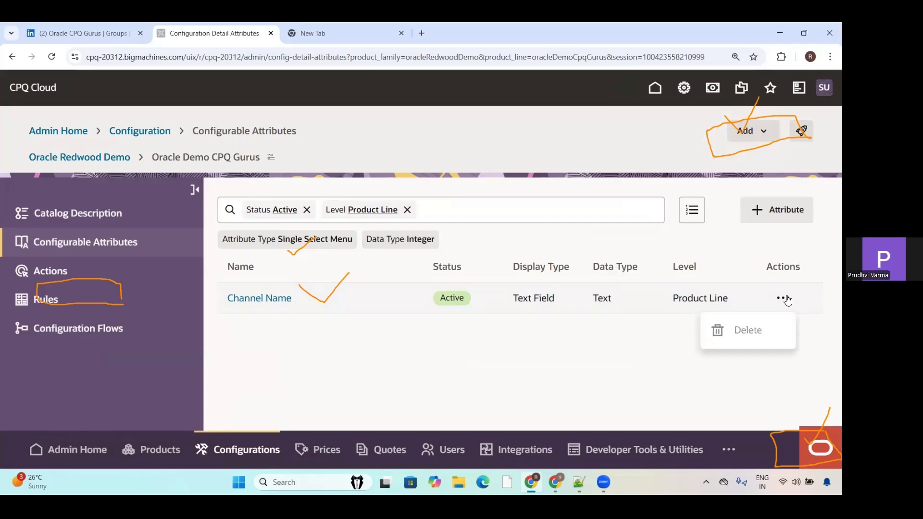
Step: Start adding a model under the Oracle Demo CPQ Gurus product line
{"action": "left_click", "coordinate": [606, 357]}
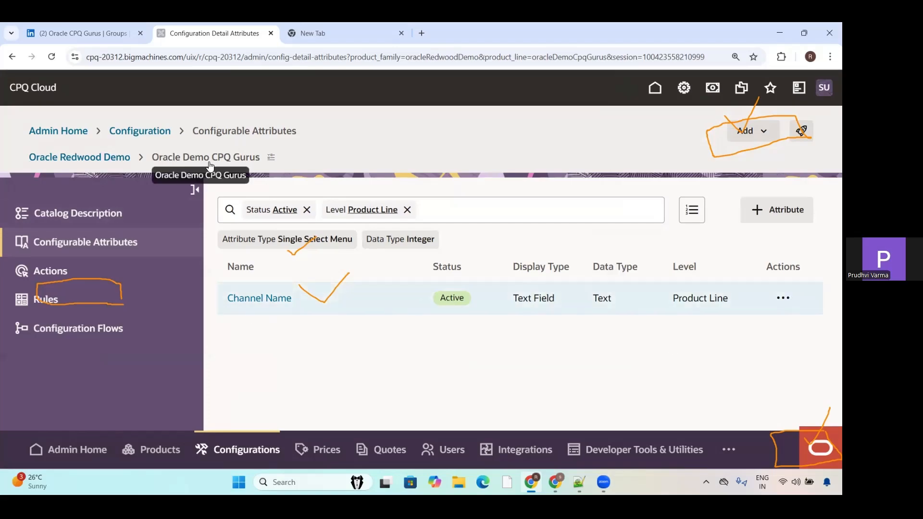
{"action": "left_click", "coordinate": [773, 137]}
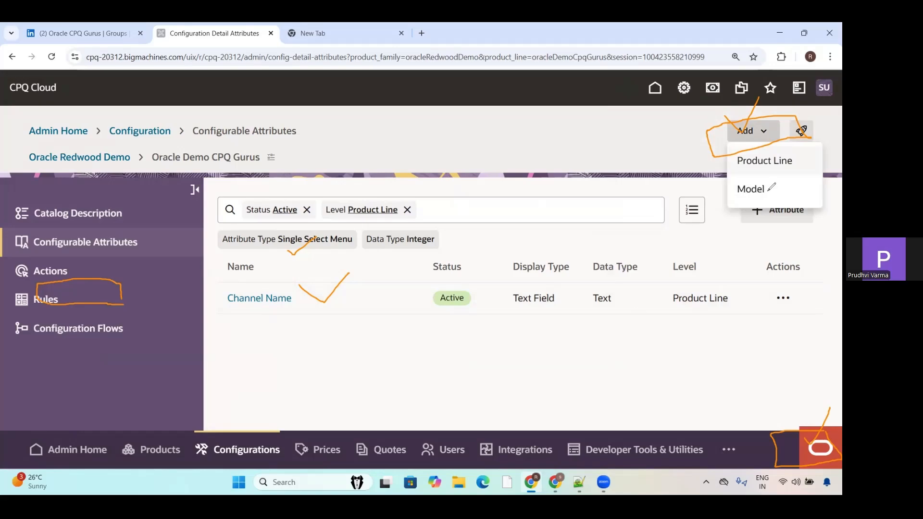
{"action": "left_click_drag", "start_coordinate": [767, 189], "coordinate": [789, 177]}
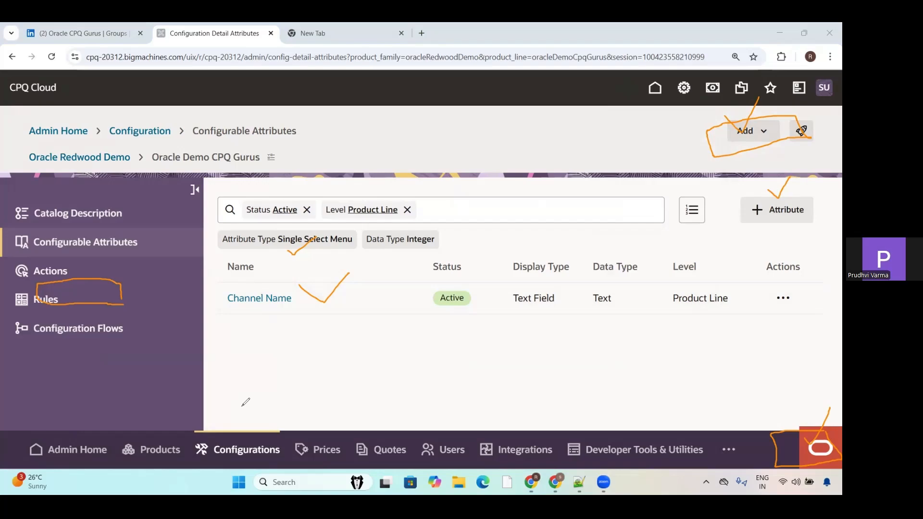
{"action": "left_click", "coordinate": [764, 138]}
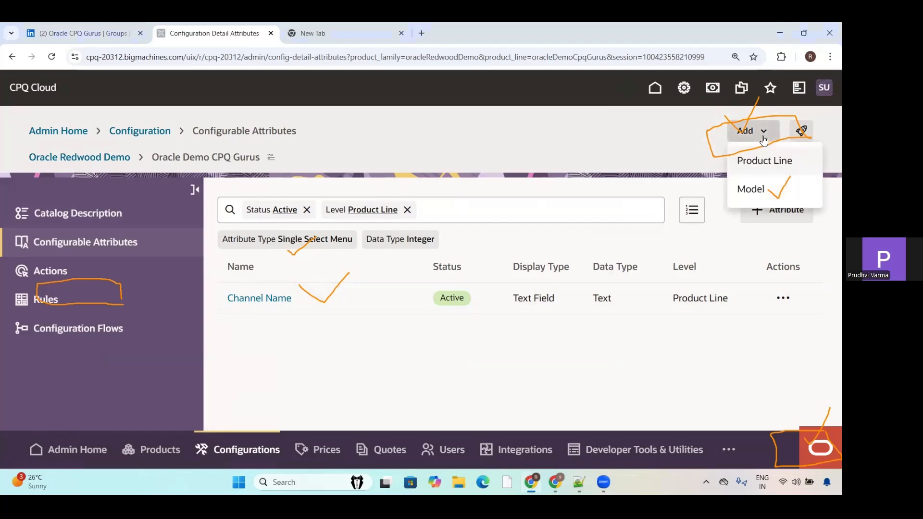
{"action": "left_click", "coordinate": [759, 189]}
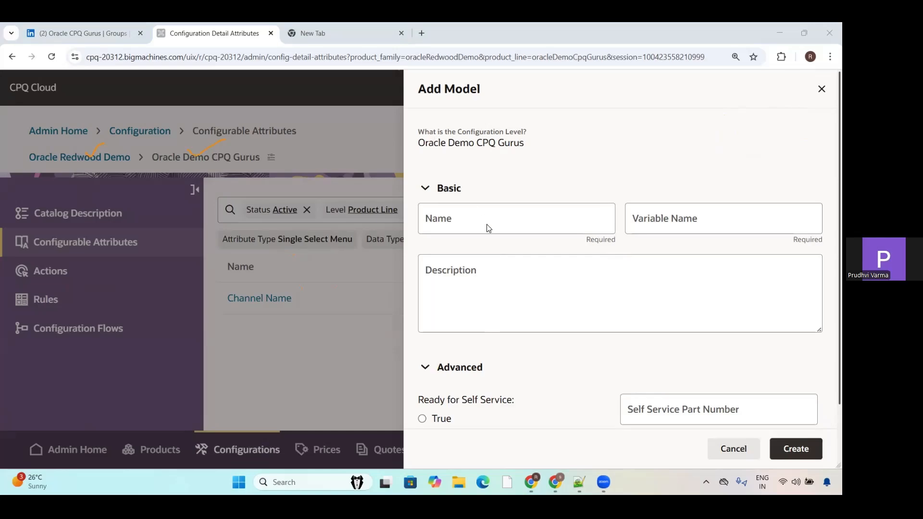
{"action": "mouse_move", "coordinate": [452, 206]}
{"action": "left_mouse_down"}
{"action": "mouse_move", "coordinate": [462, 219]}
{"action": "mouse_move", "coordinate": [501, 190]}
{"action": "left_mouse_up"}
{"action": "left_click_drag", "start_coordinate": [700, 216], "coordinate": [744, 198]}
{"action": "left_click_drag", "start_coordinate": [841, 281], "coordinate": [841, 332]}
Step: Name the new model Oracle CPQ GURUS Model and let its variable name fill in automatically
{"action": "left_click", "coordinate": [489, 221]}
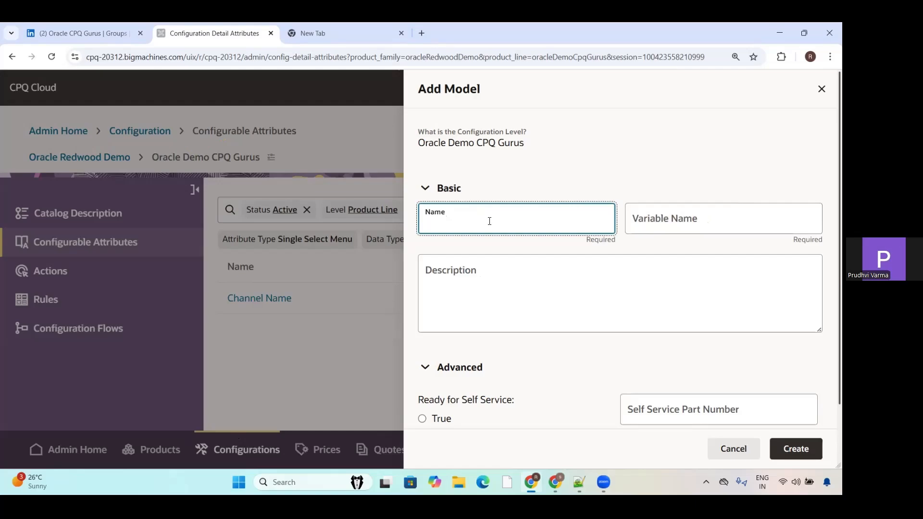
{"action": "type", "text": "Oracle CPQ GURUS Model"}
{"action": "left_click", "coordinate": [729, 217]}
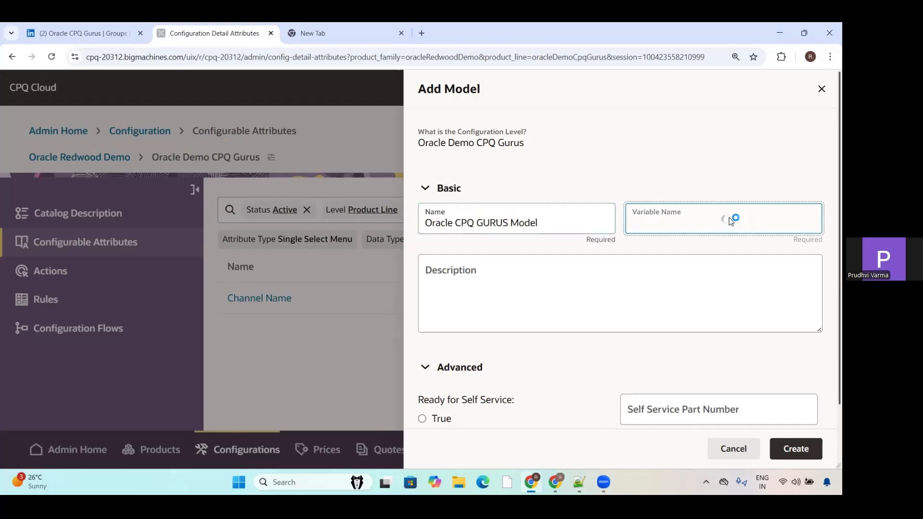
Step: Leave the description empty, keep Ready for Self Service set to False and create the model
{"action": "left_click", "coordinate": [618, 266]}
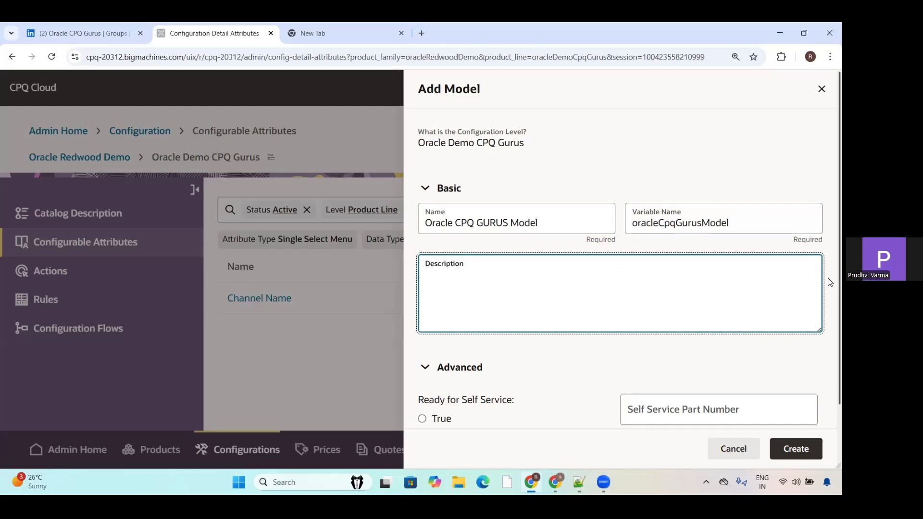
{"action": "scroll", "coordinate": [830, 353], "scroll_direction": "down", "scroll_amount": 2}
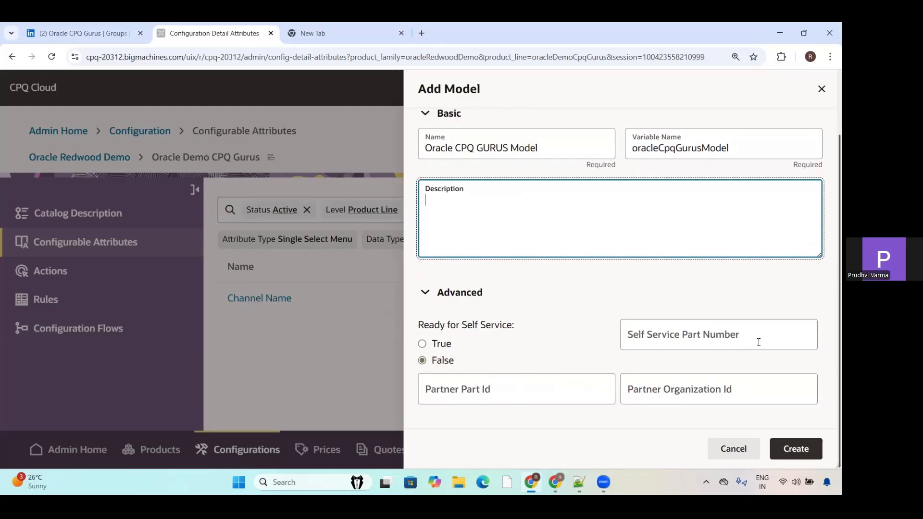
{"action": "left_click", "coordinate": [794, 450]}
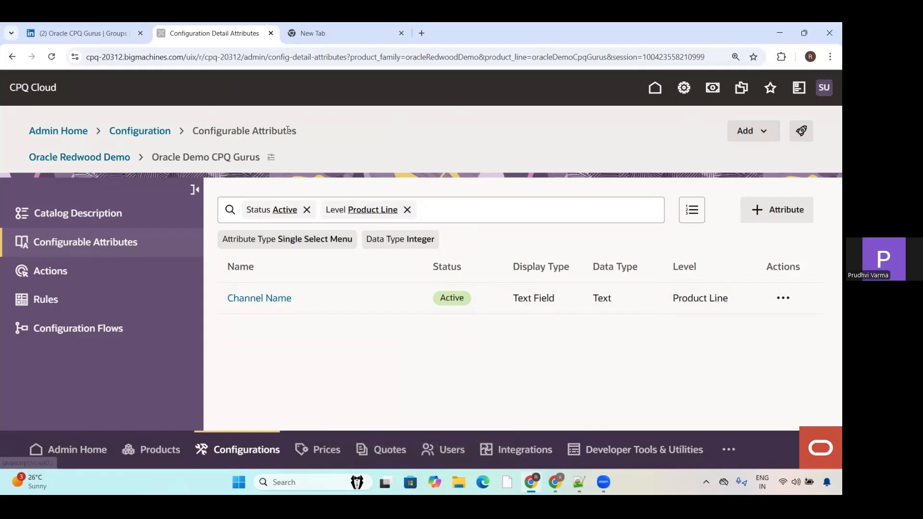
Step: Deploy the Oracle Redwood Demo catalog without a confirmation email and refresh the list of pending deployments
{"action": "left_click", "coordinate": [801, 132]}
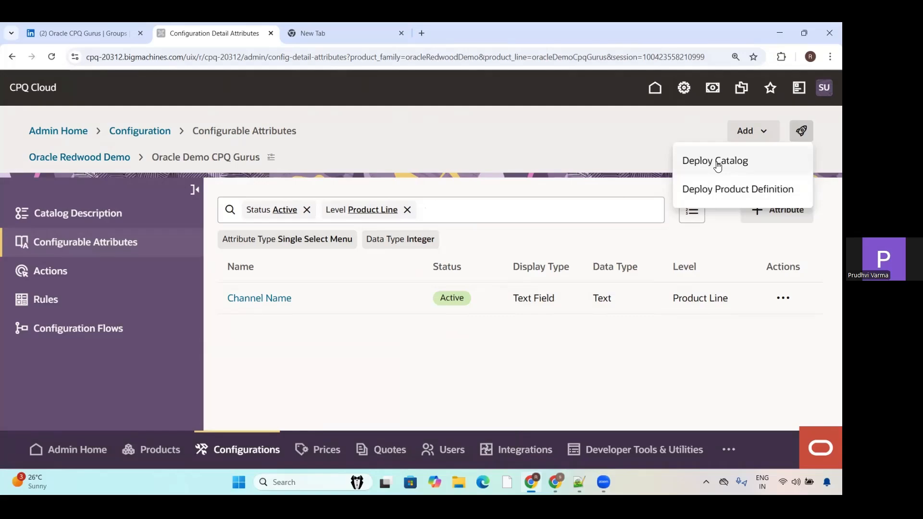
{"action": "left_click", "coordinate": [718, 166]}
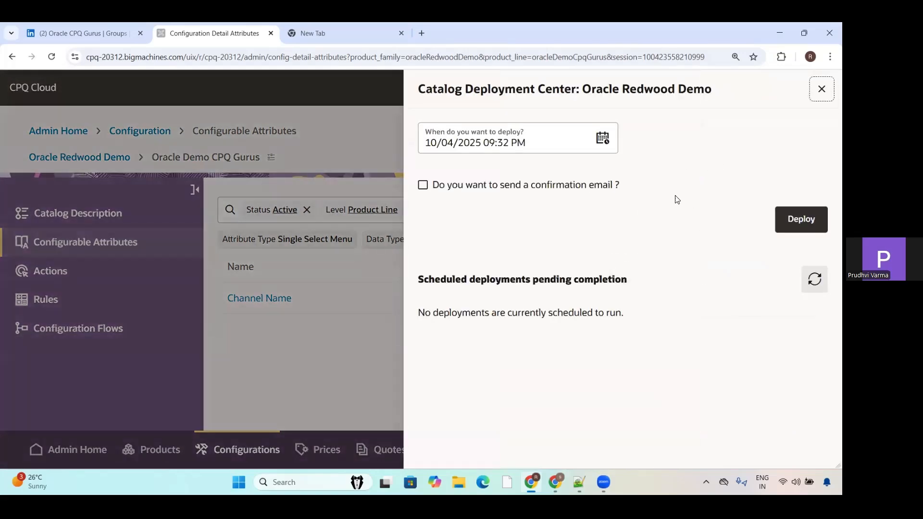
{"action": "left_click", "coordinate": [788, 219]}
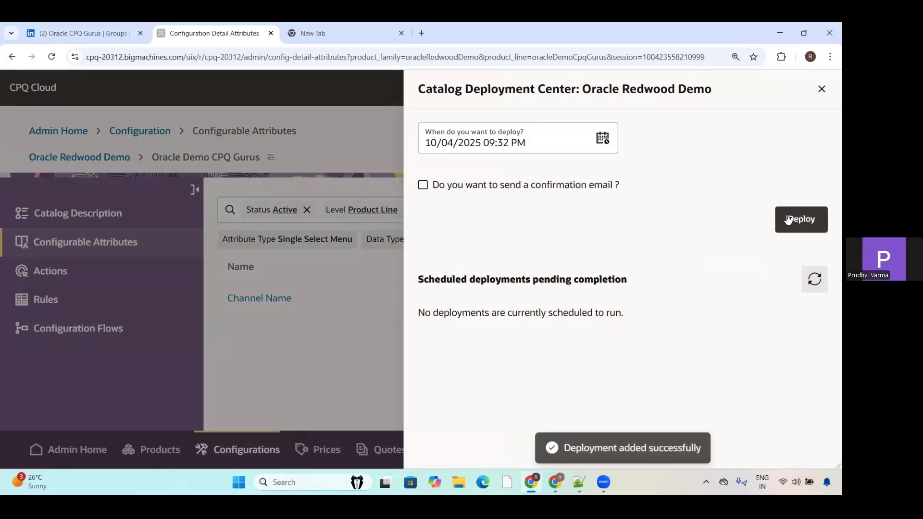
{"action": "left_click", "coordinate": [815, 279]}
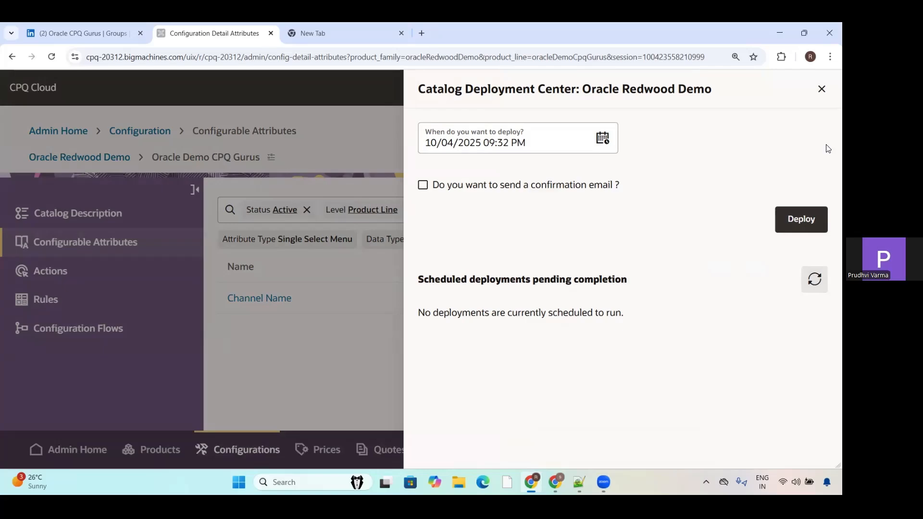
{"action": "left_click", "coordinate": [821, 89]}
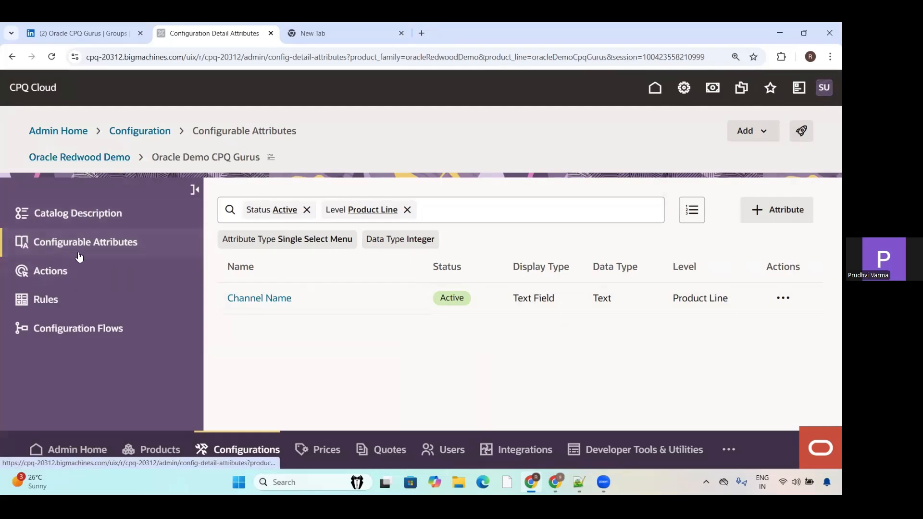
Step: Create an active configuration action named Clear, with variable name Clear, for the Oracle Demo CPQ Gurus product line
{"action": "left_click", "coordinate": [41, 273]}
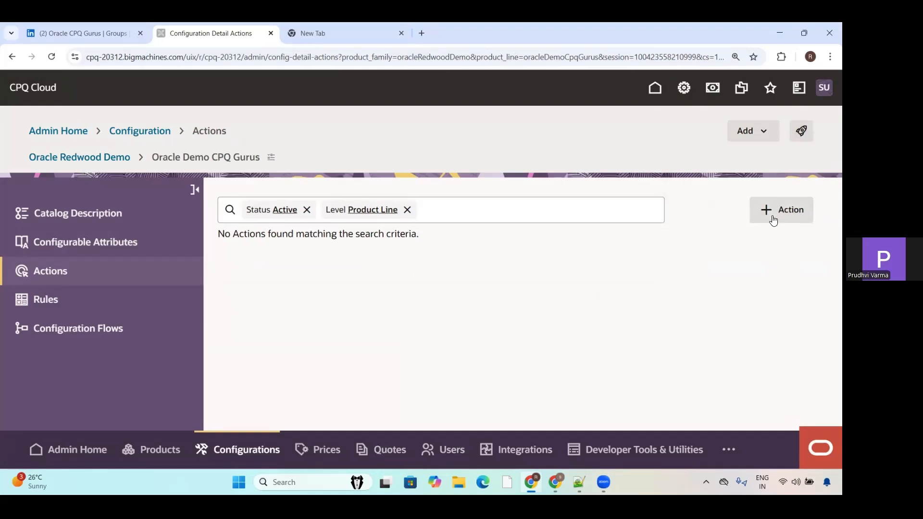
{"action": "left_click", "coordinate": [767, 212]}
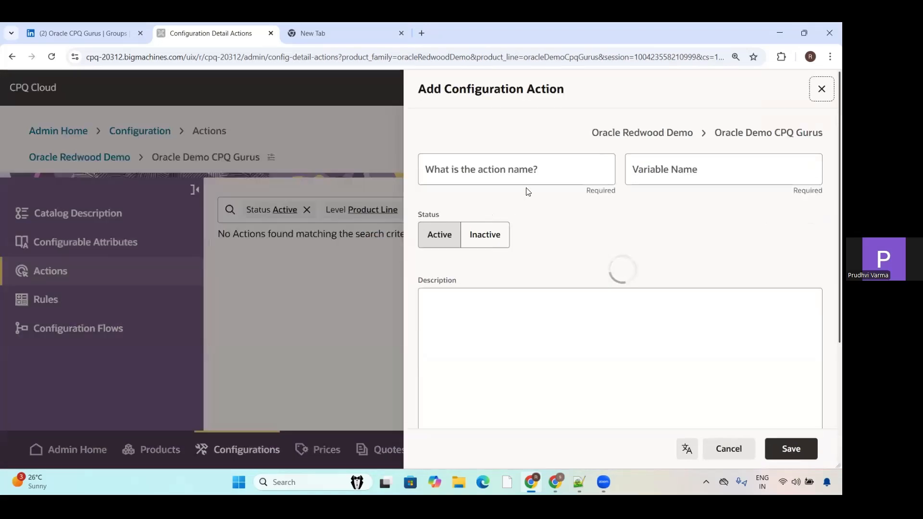
{"action": "left_click", "coordinate": [550, 173]}
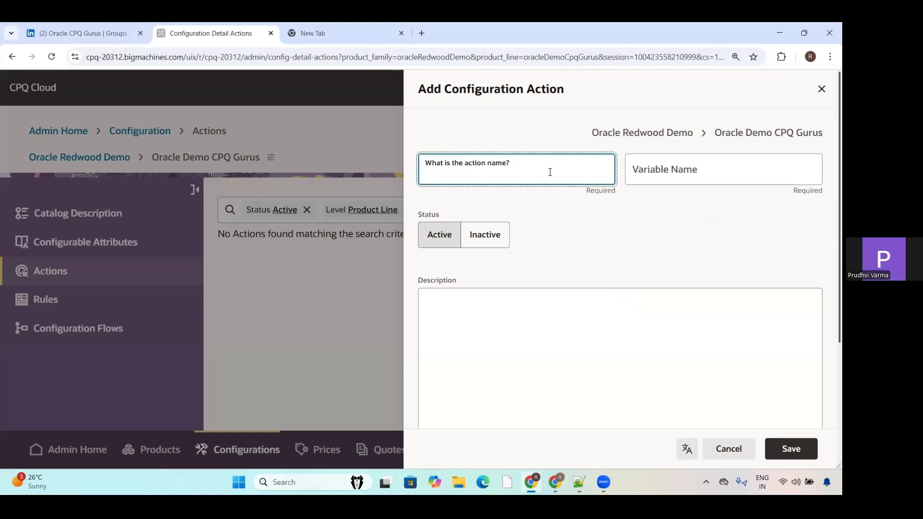
{"action": "type", "text": "Clear"}
{"action": "left_click", "coordinate": [725, 165]}
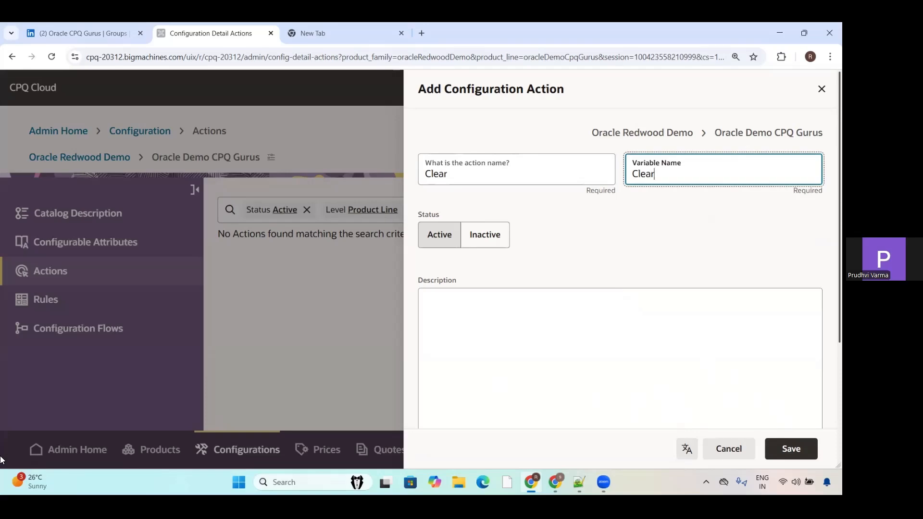
{"action": "mouse_move", "coordinate": [701, 436]}
{"action": "left_mouse_down"}
{"action": "mouse_move", "coordinate": [677, 464]}
{"action": "mouse_move", "coordinate": [709, 453]}
{"action": "mouse_move", "coordinate": [702, 435]}
{"action": "left_mouse_up"}
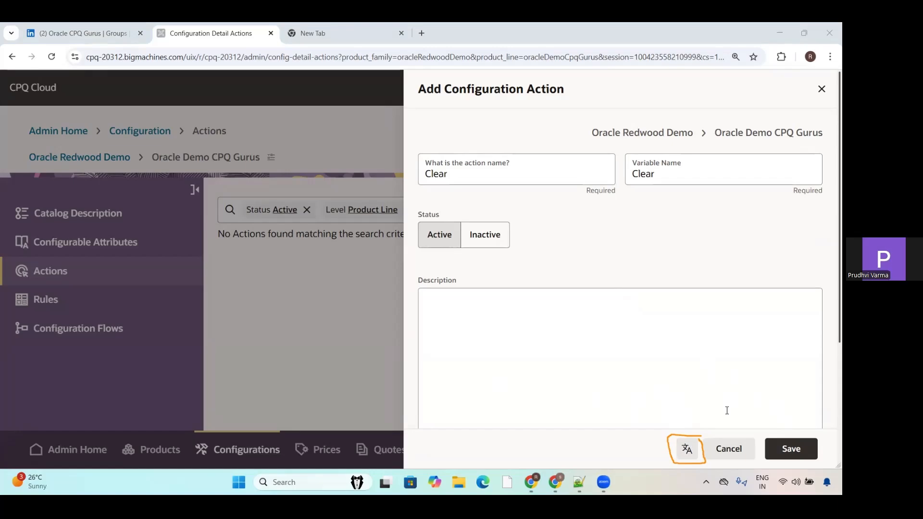
{"action": "left_click", "coordinate": [791, 448]}
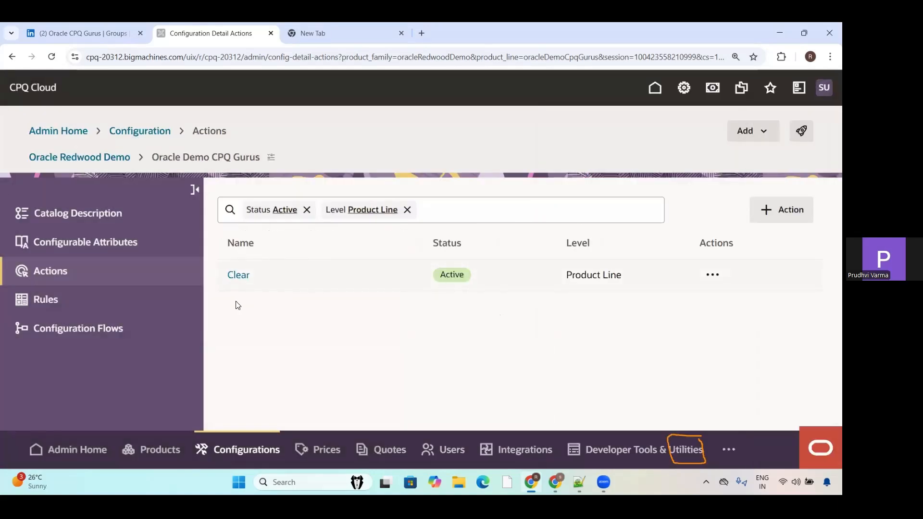
{"action": "left_click", "coordinate": [722, 275]}
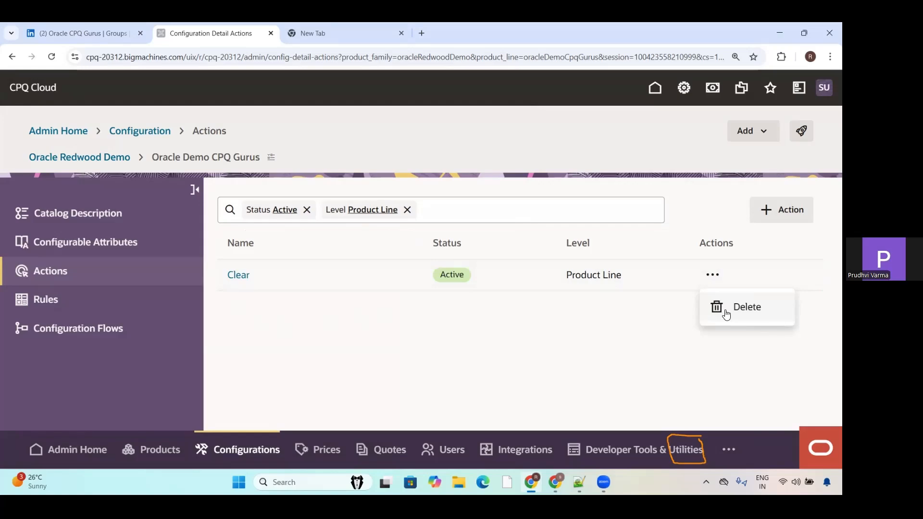
Step: Open the product line's rules and remove the Product Line level and Active status filters
{"action": "left_click", "coordinate": [41, 310]}
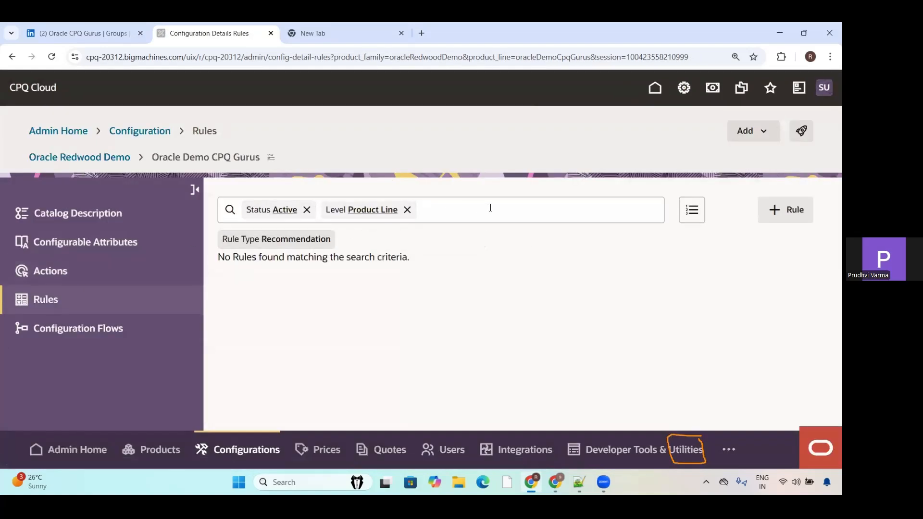
{"action": "left_click", "coordinate": [408, 209]}
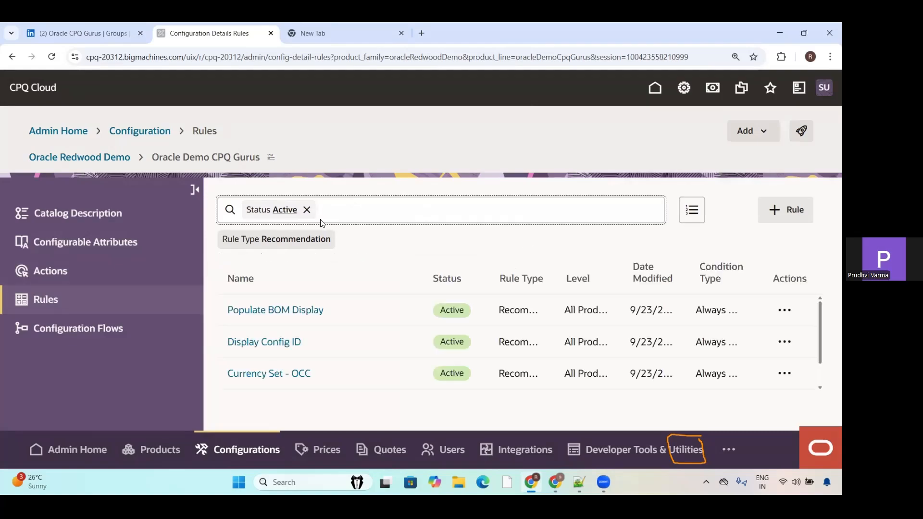
{"action": "left_click", "coordinate": [308, 211]}
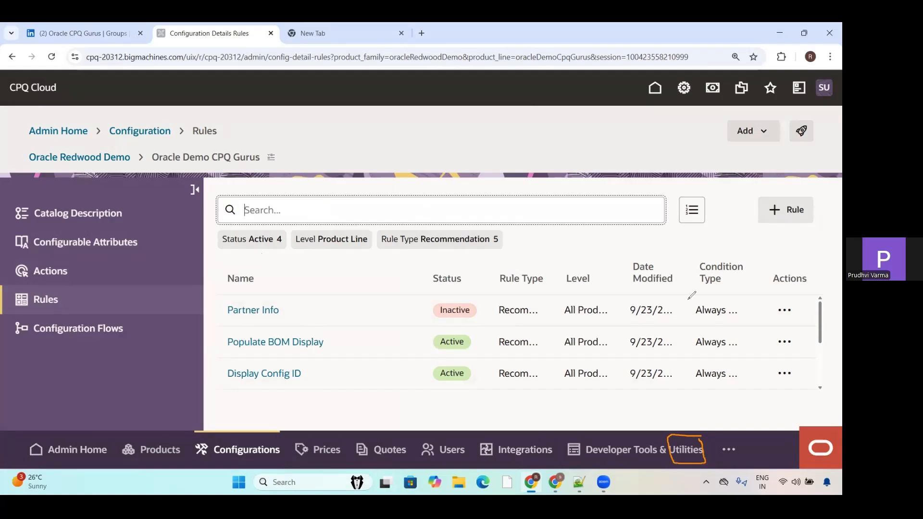
{"action": "mouse_move", "coordinate": [824, 202]}
{"action": "left_mouse_down"}
{"action": "mouse_move", "coordinate": [774, 196]}
{"action": "mouse_move", "coordinate": [755, 217]}
{"action": "mouse_move", "coordinate": [812, 227]}
{"action": "mouse_move", "coordinate": [825, 200]}
{"action": "left_mouse_up"}
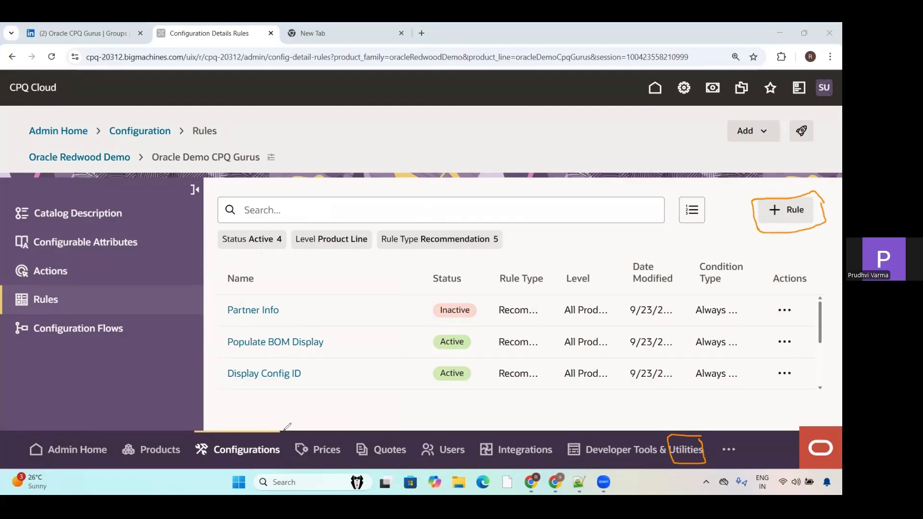
Step: Start a new rule for the product line and set its type to Recommendation: Populate values based on selection
{"action": "left_click", "coordinate": [777, 217]}
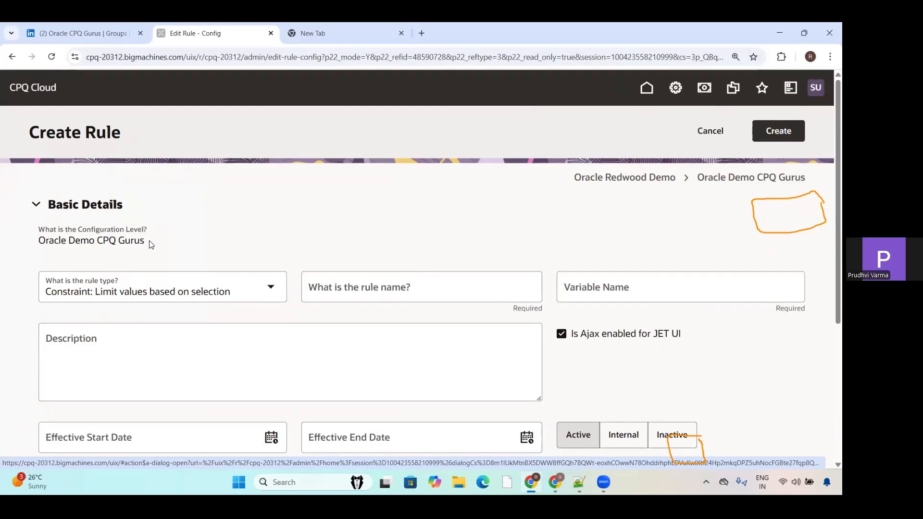
{"action": "left_click", "coordinate": [262, 290]}
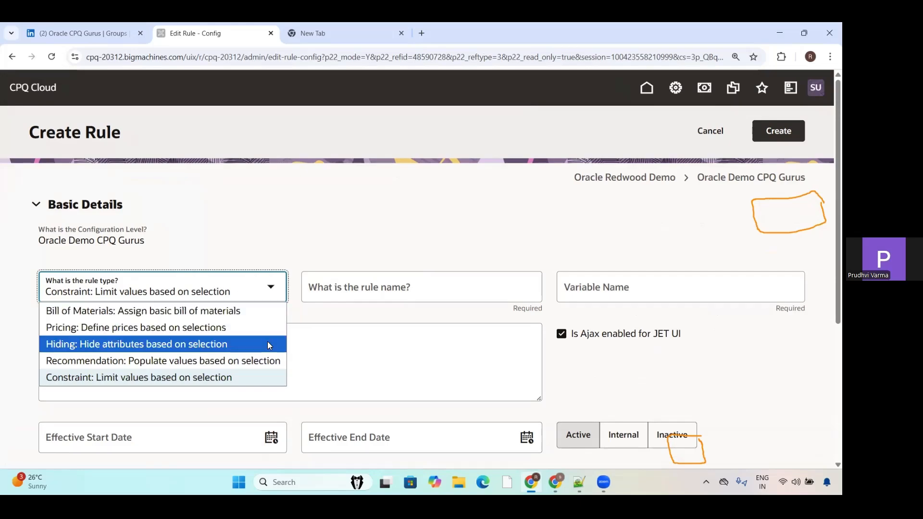
{"action": "left_click", "coordinate": [129, 361]}
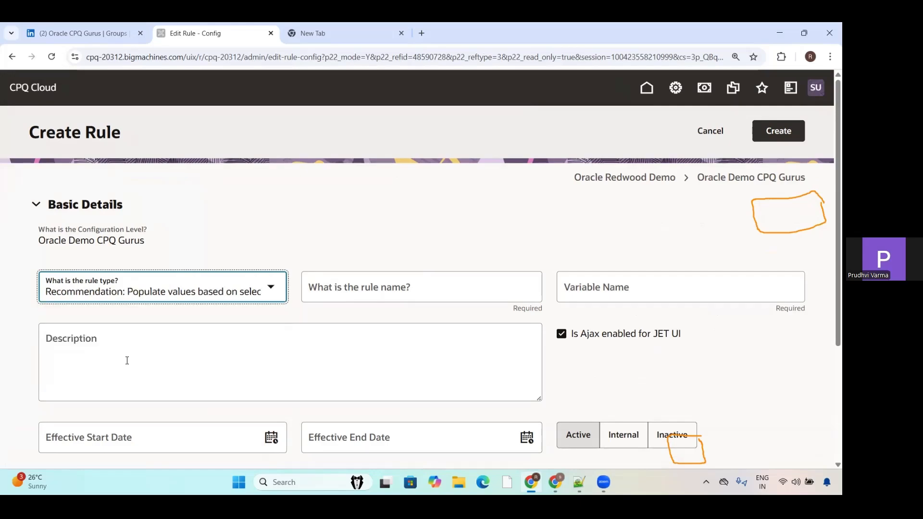
Step: Name the rule Recommeded Channel Name and let its variable name fill in automatically
{"action": "left_click", "coordinate": [347, 295]}
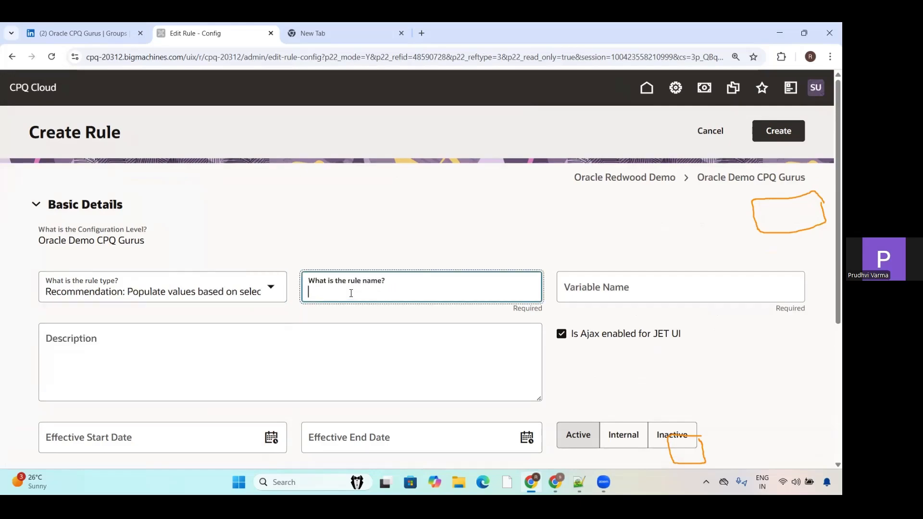
{"action": "left_click", "coordinate": [377, 285]}
{"action": "type", "text": "Re"}
{"action": "type", "text": "coo"}
{"action": "type", "text": "mmed"}
{"action": "type", "text": "ed C"}
{"action": "type", "text": "hannel "}
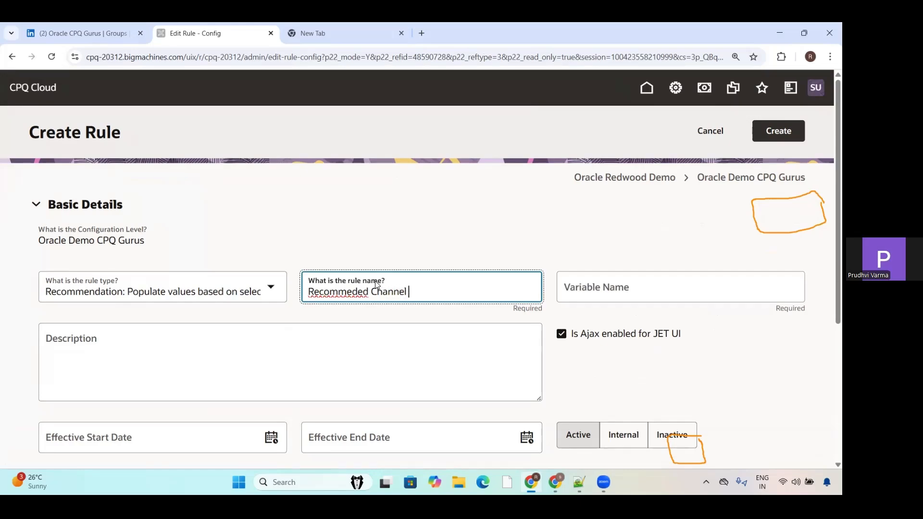
{"action": "type", "text": "Nme"}
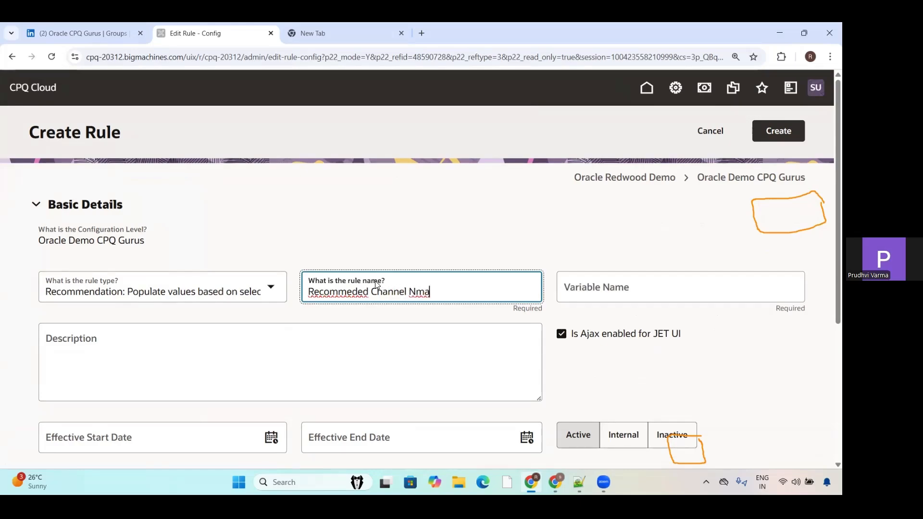
{"action": "key", "text": "BackSpace"}
{"action": "key", "text": "BackSpace"}
{"action": "type", "text": "ame"}
{"action": "left_click", "coordinate": [614, 290]}
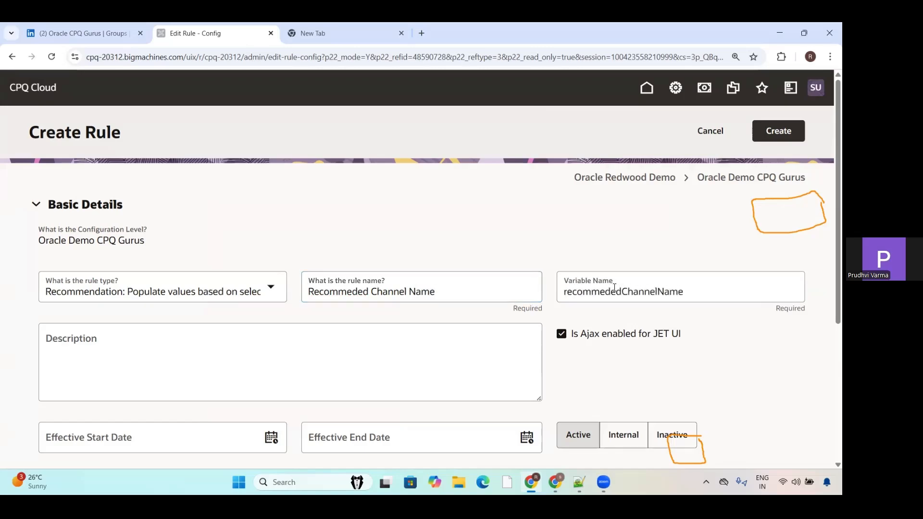
{"action": "left_click", "coordinate": [157, 348]}
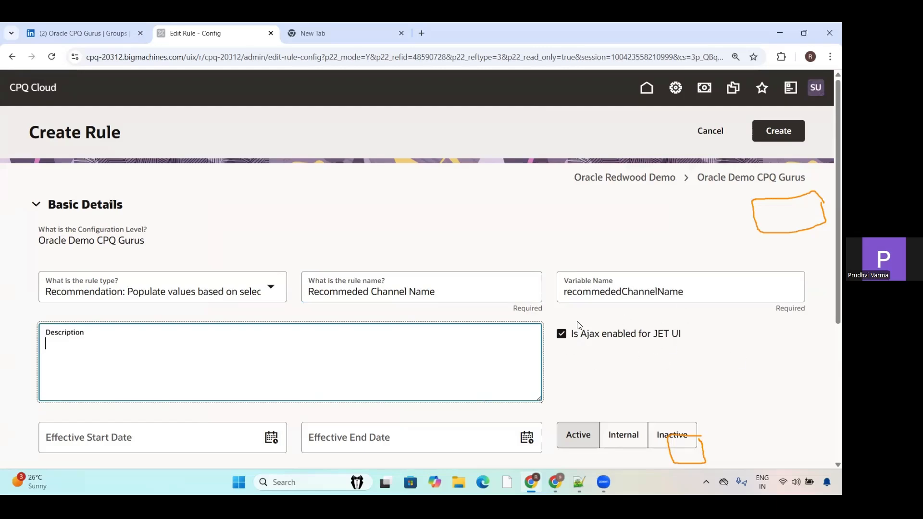
Step: Compare the Simple and Advanced condition types, and return the rule's condition to Always True
{"action": "scroll", "coordinate": [830, 175], "scroll_direction": "down", "scroll_amount": 2}
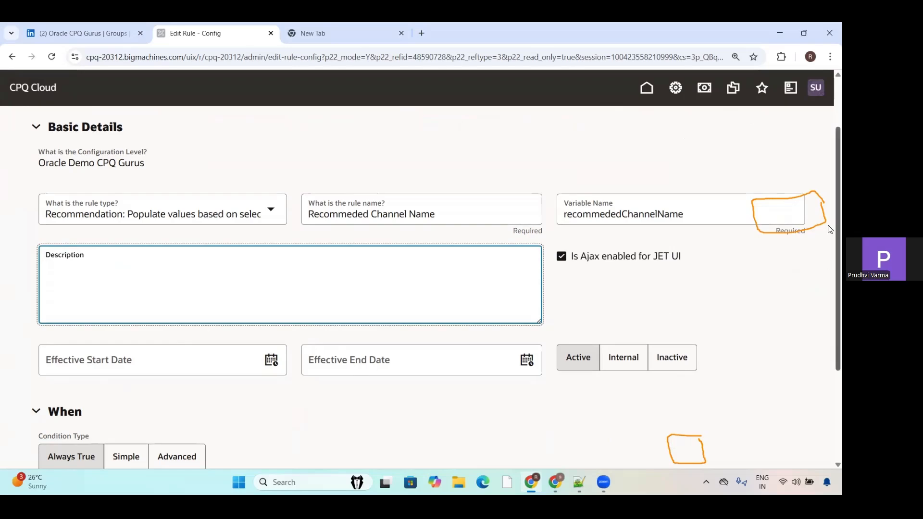
{"action": "scroll", "coordinate": [830, 226], "scroll_direction": "down", "scroll_amount": 3}
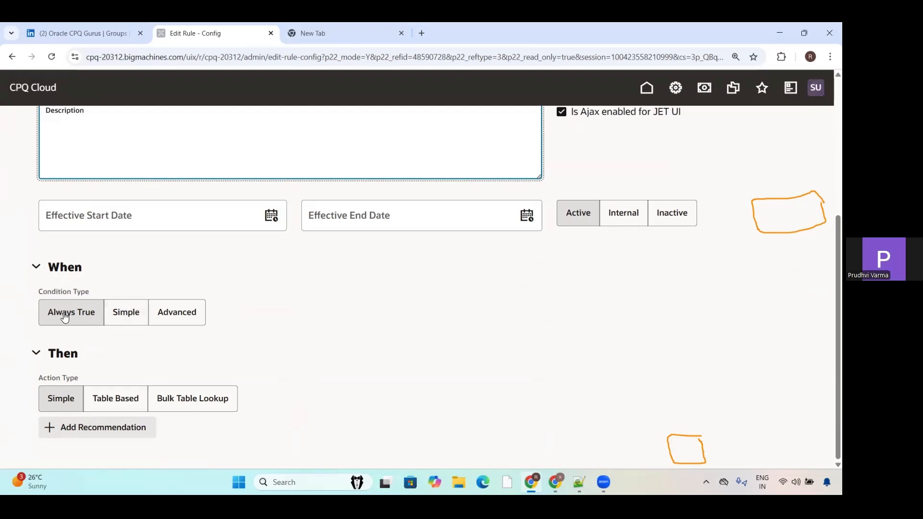
{"action": "left_click", "coordinate": [123, 324]}
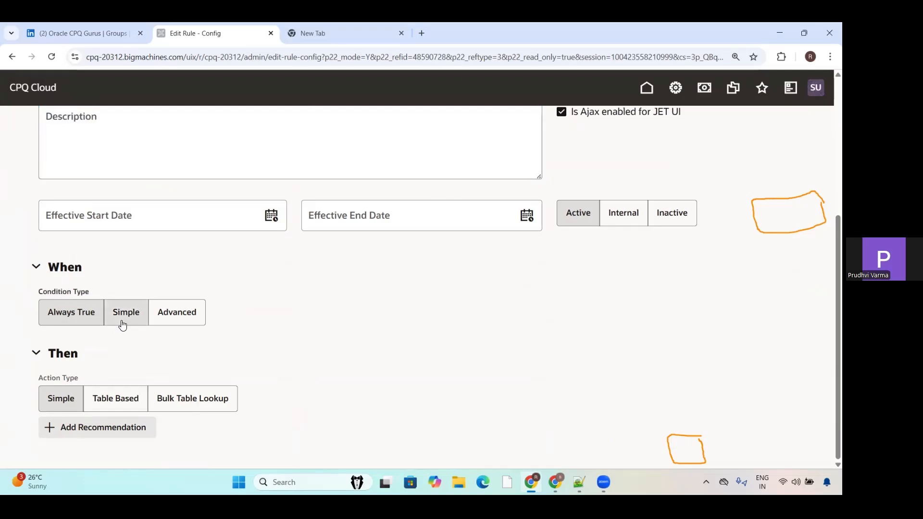
{"action": "left_click", "coordinate": [178, 318]}
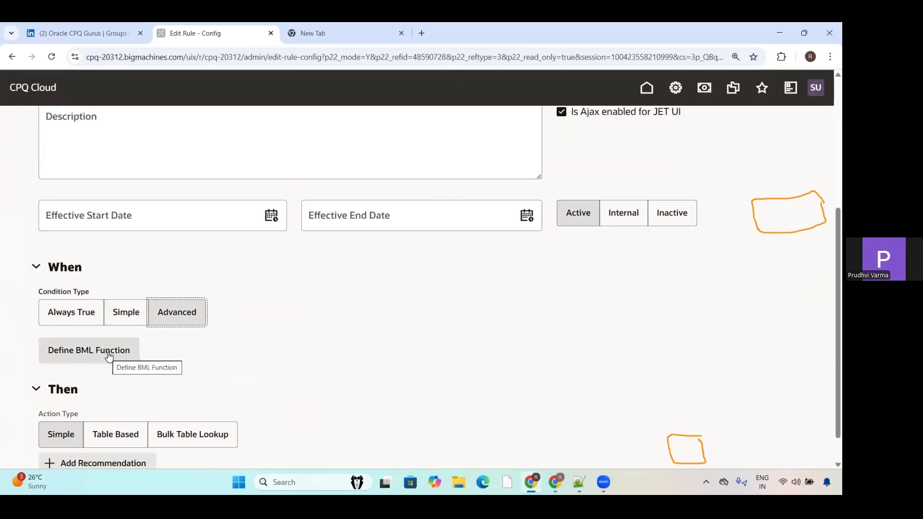
{"action": "left_click", "coordinate": [59, 312]}
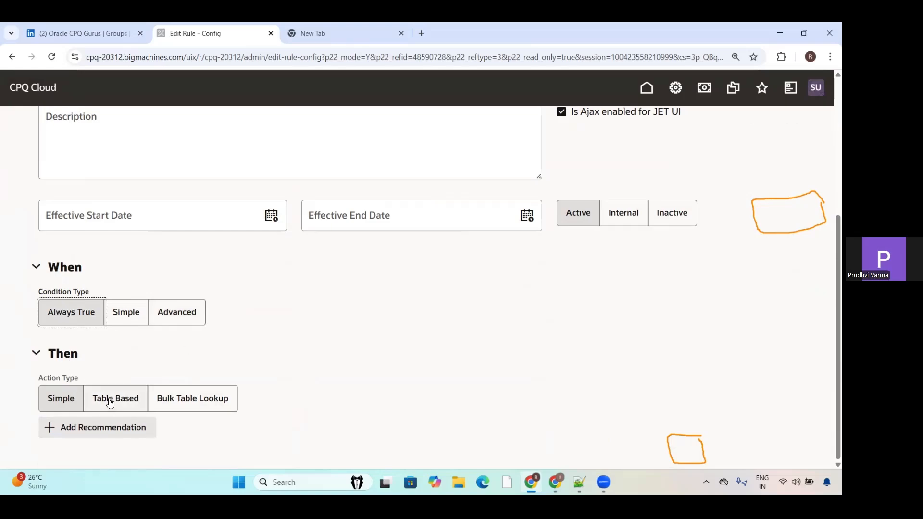
Step: Add a recommendation to the rule's simple action and choose Channel Name as its target attribute
{"action": "left_click", "coordinate": [107, 429]}
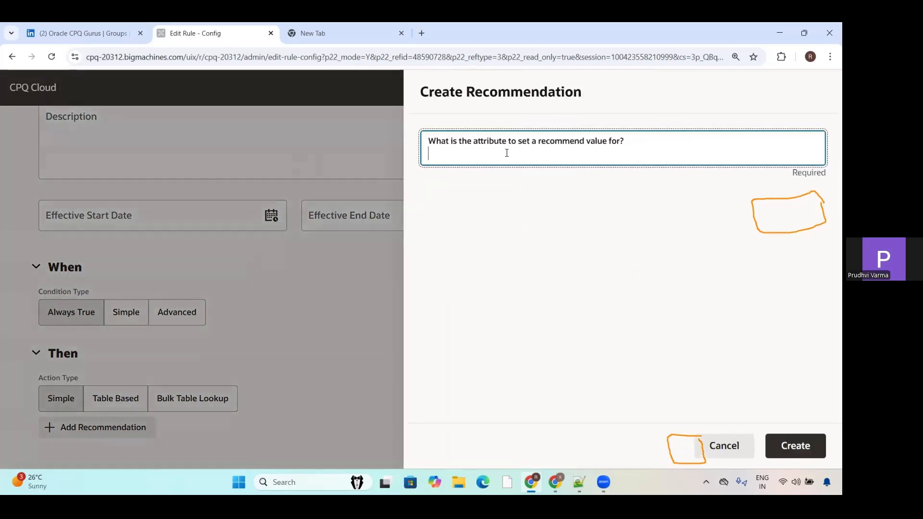
{"action": "left_click", "coordinate": [507, 153]}
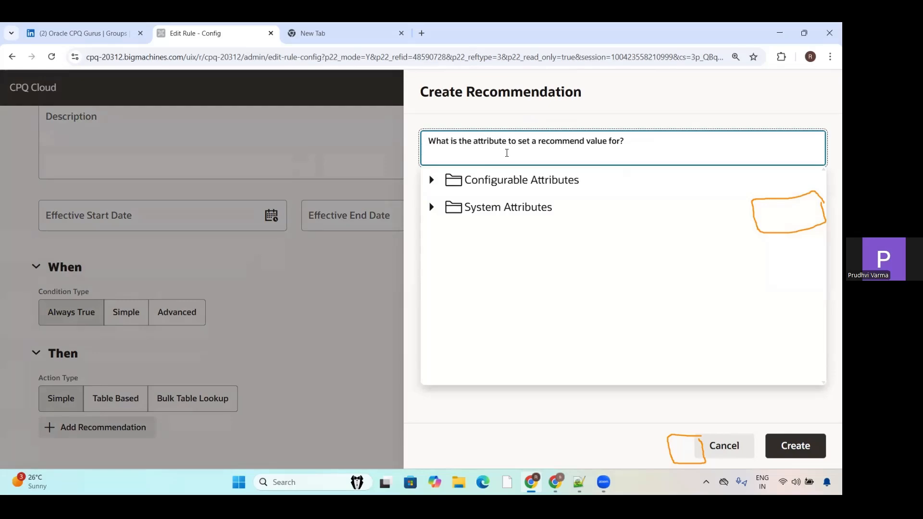
{"action": "type", "text": "channel Name"}
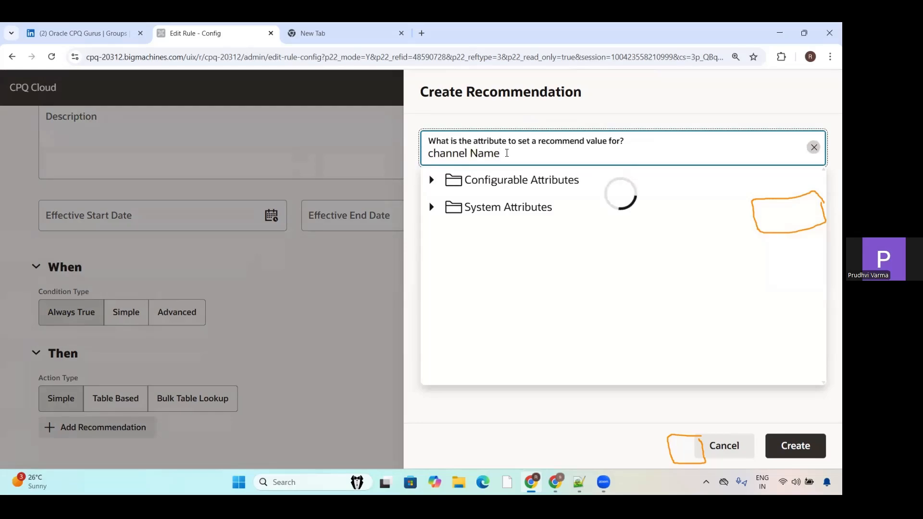
{"action": "left_click", "coordinate": [553, 234]}
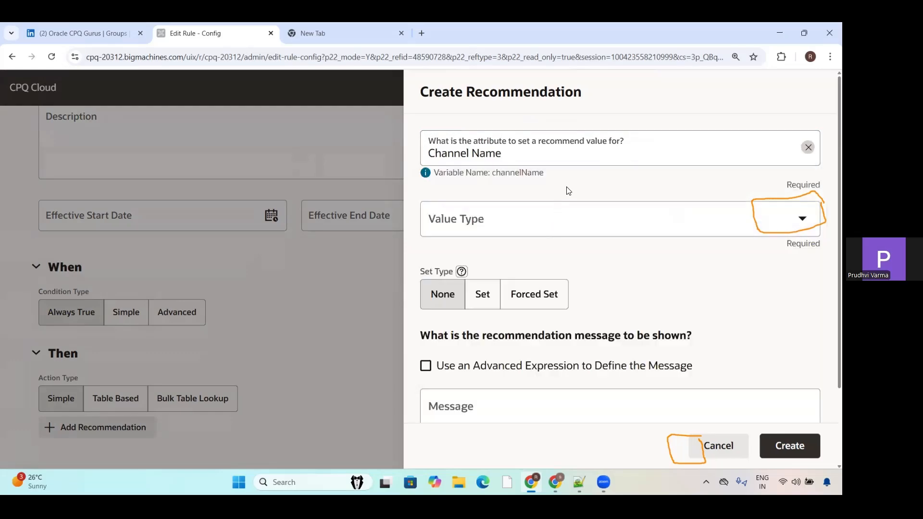
Step: Set the recommendation's value type to Simple and its value to set to Oracle CPQ GURUS
{"action": "left_click", "coordinate": [457, 219]}
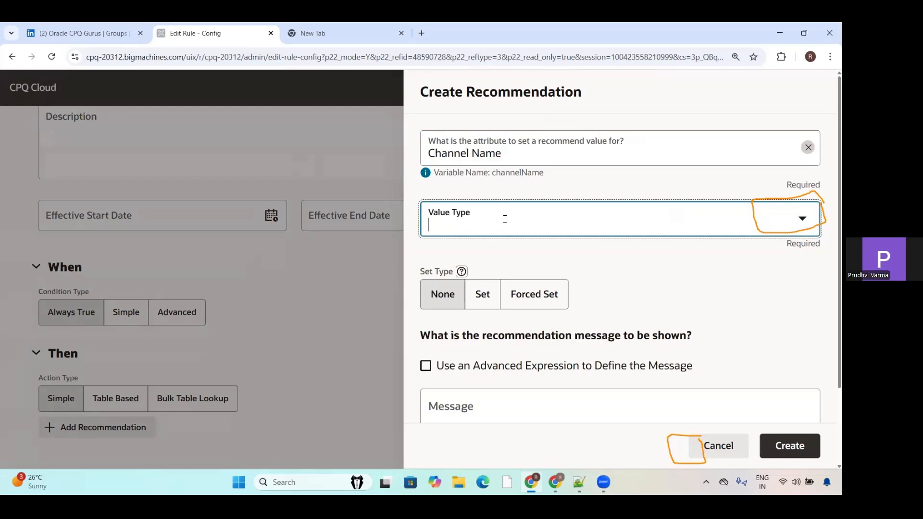
{"action": "left_click", "coordinate": [812, 219]}
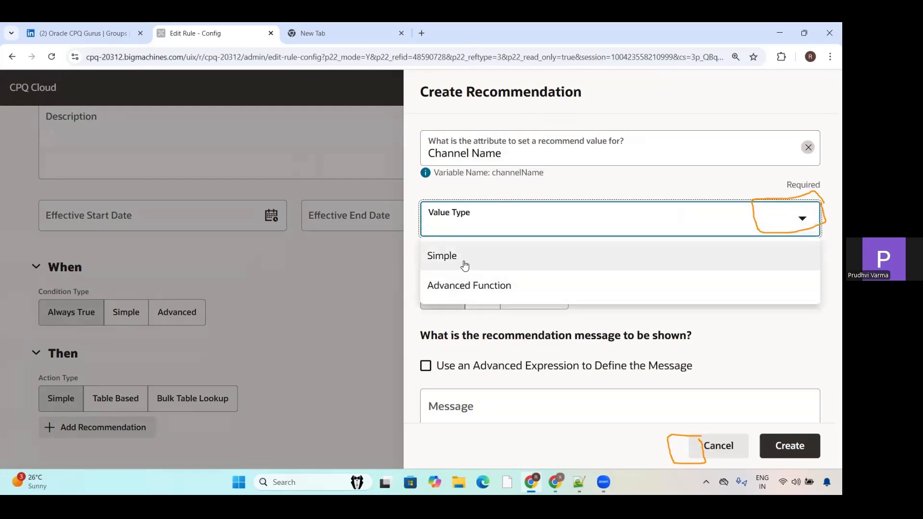
{"action": "left_click", "coordinate": [465, 263]}
{"action": "left_click", "coordinate": [488, 278]}
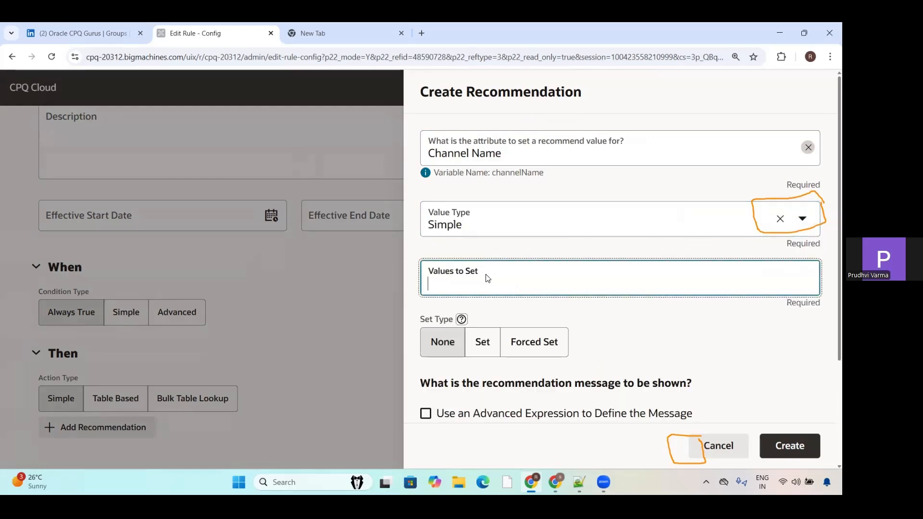
{"action": "type", "text": "Oracle "}
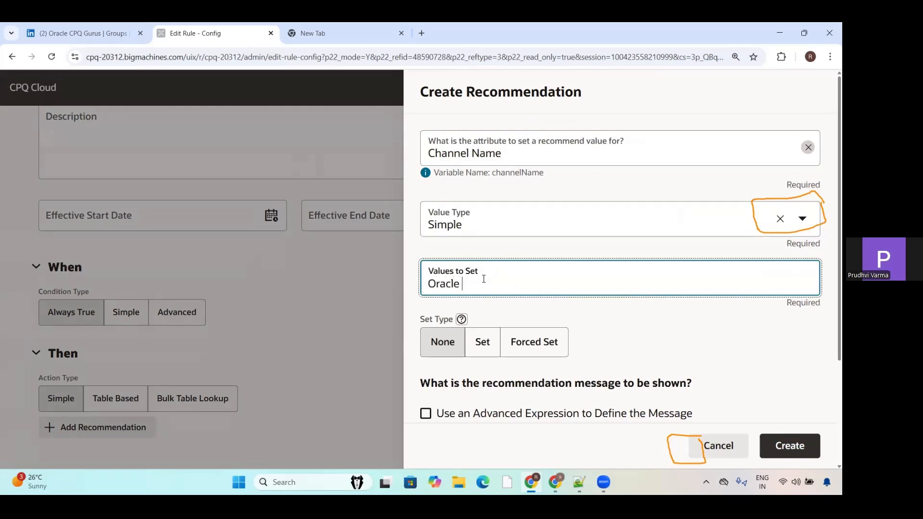
{"action": "type", "text": "CPQ"}
{"action": "type", "text": "GURUS"}
Step: Choose Set as the recommendation's set type, leave the message empty, and create the recommendation
{"action": "left_click", "coordinate": [479, 348]}
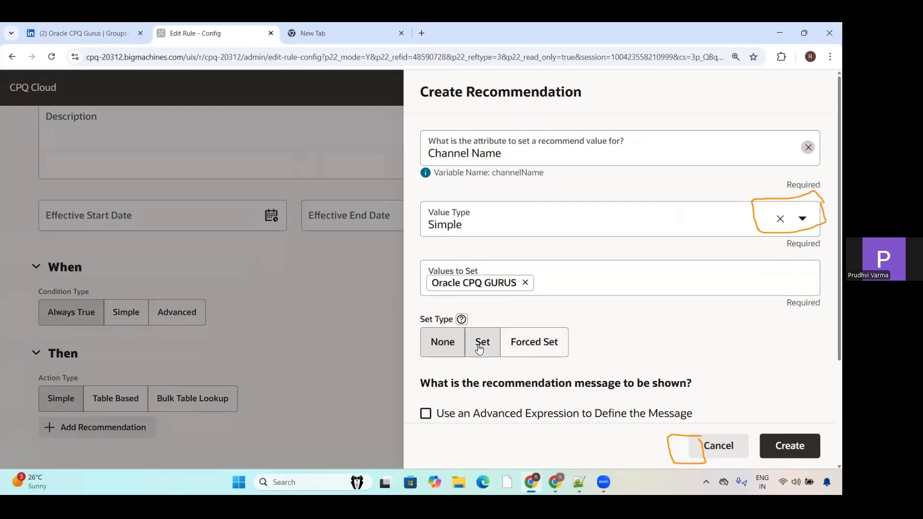
{"action": "scroll", "coordinate": [830, 327], "scroll_direction": "down", "scroll_amount": 1}
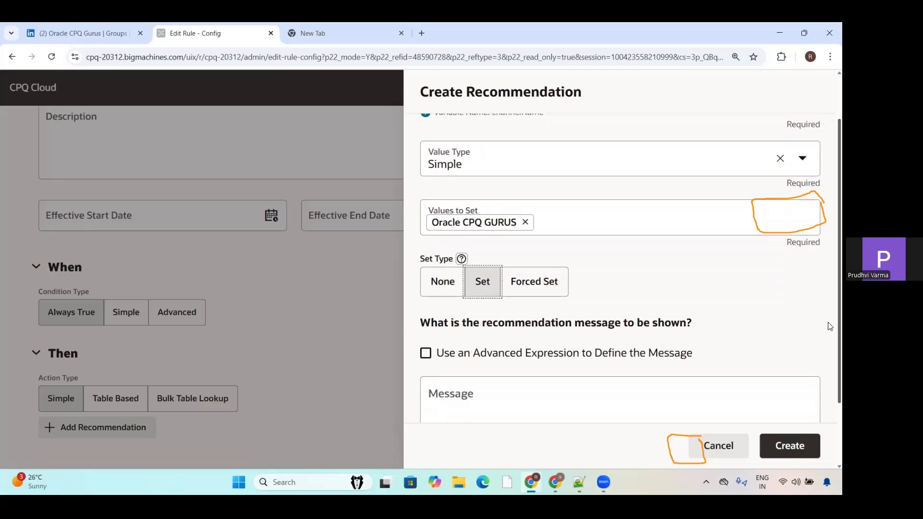
{"action": "scroll", "coordinate": [830, 326], "scroll_direction": "down", "scroll_amount": 2}
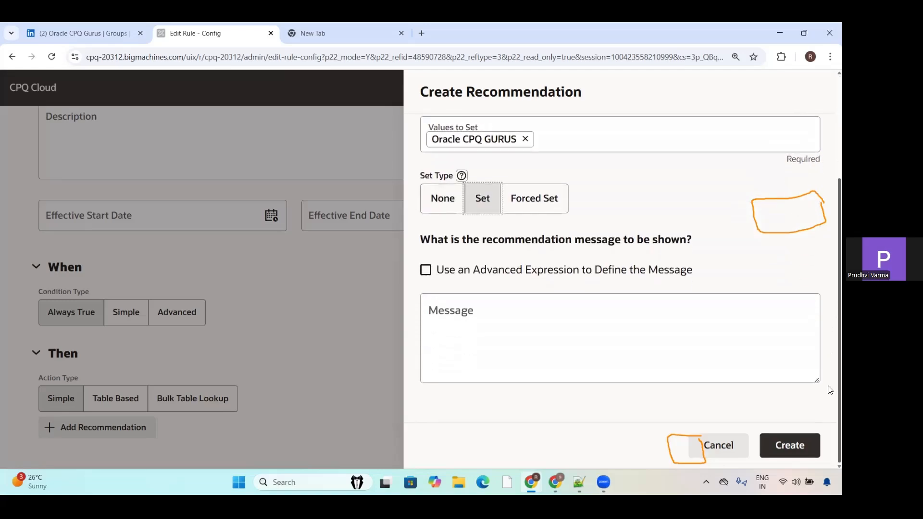
{"action": "left_click", "coordinate": [799, 443]}
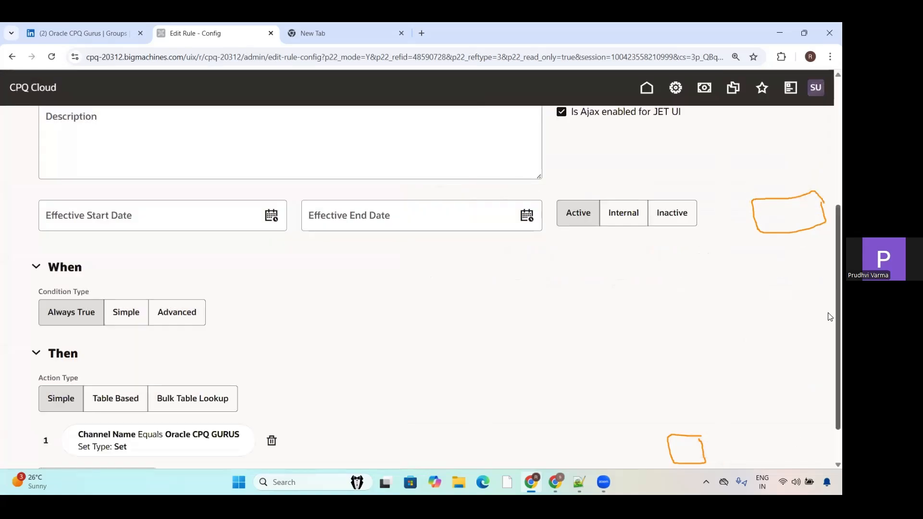
Step: Check the completed rule details and create the Recommeded Channel Name rule
{"action": "scroll", "coordinate": [829, 210], "scroll_direction": "up", "scroll_amount": 4}
{"action": "scroll", "coordinate": [816, 375], "scroll_direction": "down", "scroll_amount": 5}
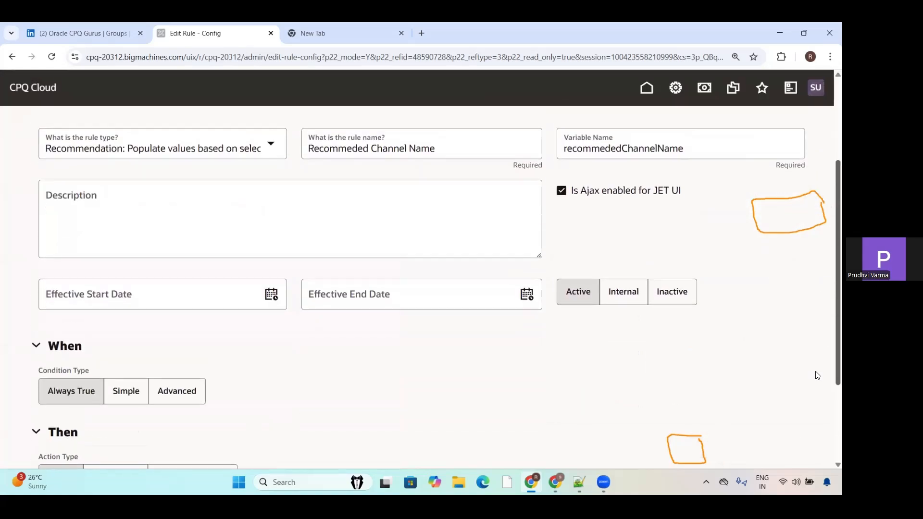
{"action": "scroll", "coordinate": [830, 202], "scroll_direction": "up", "scroll_amount": 5}
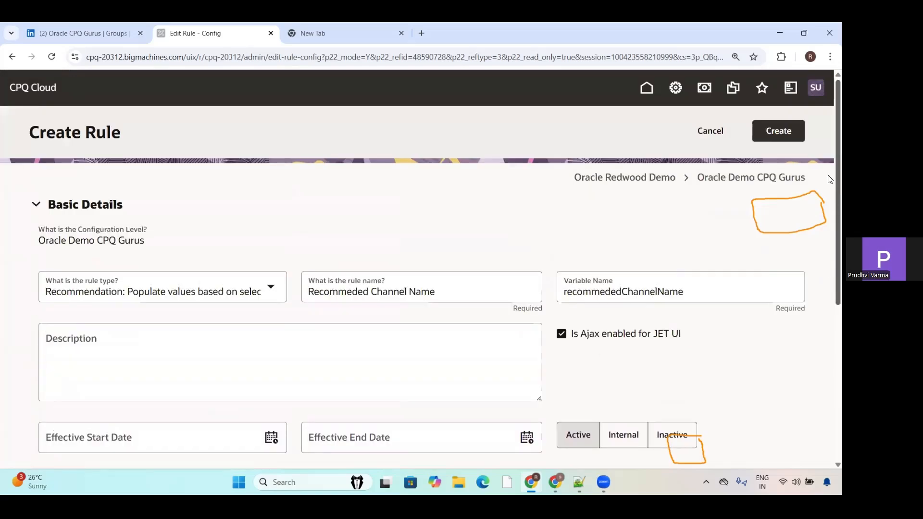
{"action": "left_click", "coordinate": [778, 137]}
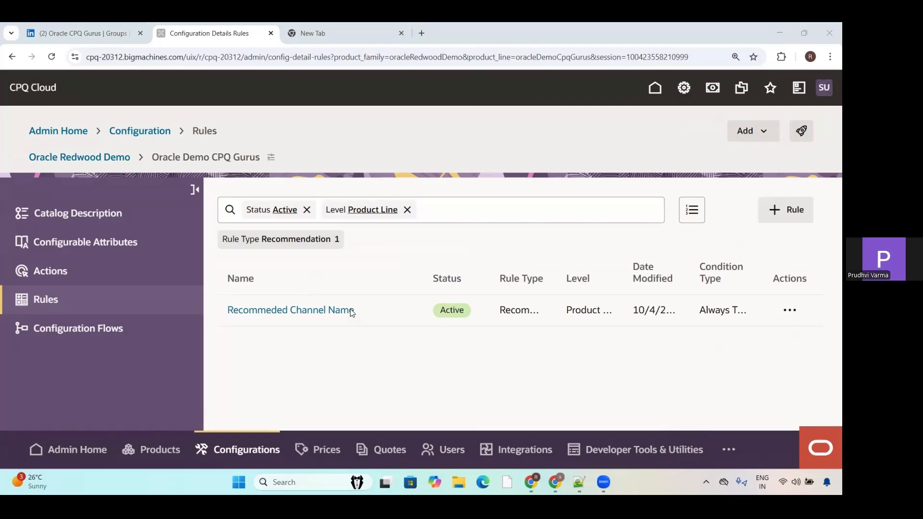
{"action": "mouse_move", "coordinate": [352, 312]}
{"action": "left_mouse_down"}
{"action": "mouse_move", "coordinate": [364, 320]}
{"action": "mouse_move", "coordinate": [381, 294]}
{"action": "left_mouse_up"}
{"action": "left_click_drag", "start_coordinate": [806, 205], "coordinate": [828, 179]}
Step: Deploy the Oracle Redwood Demo catalog without a confirmation email, refresh the scheduled deployments until none is pending, and close the deployment center
{"action": "left_click", "coordinate": [801, 132]}
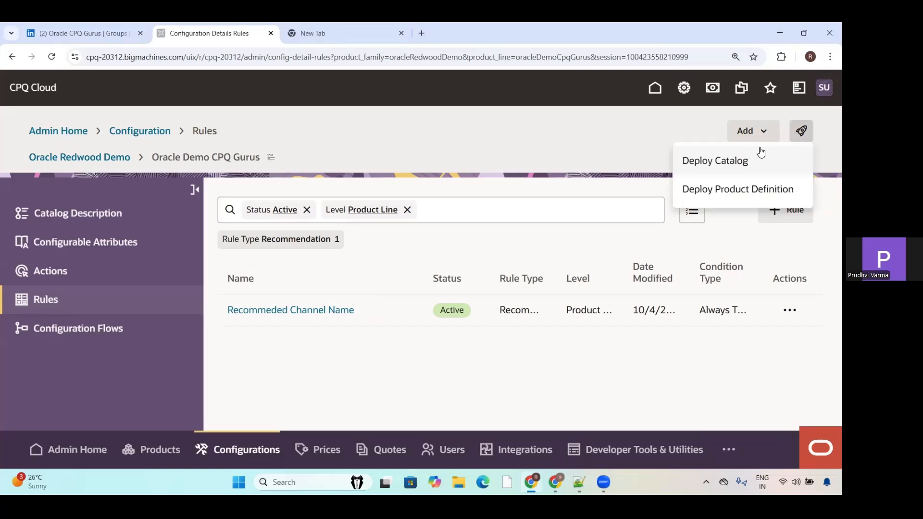
{"action": "left_click", "coordinate": [734, 163]}
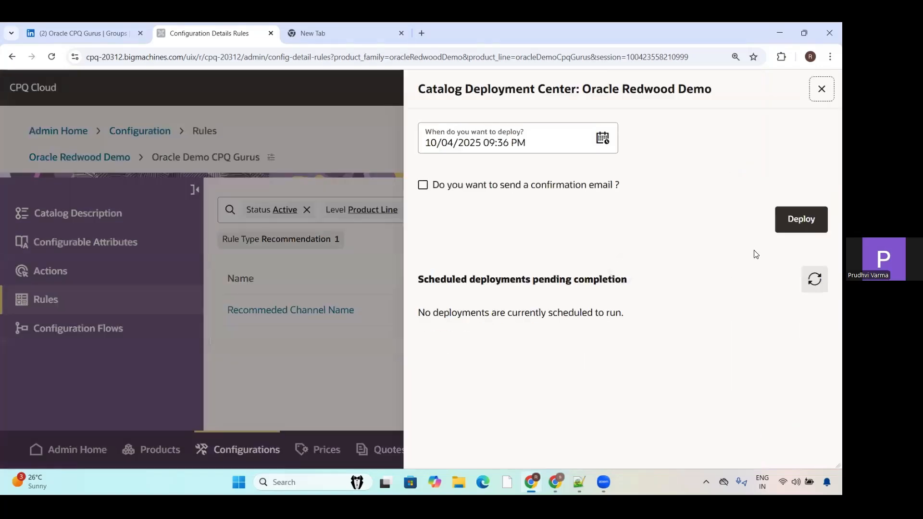
{"action": "left_click", "coordinate": [778, 228]}
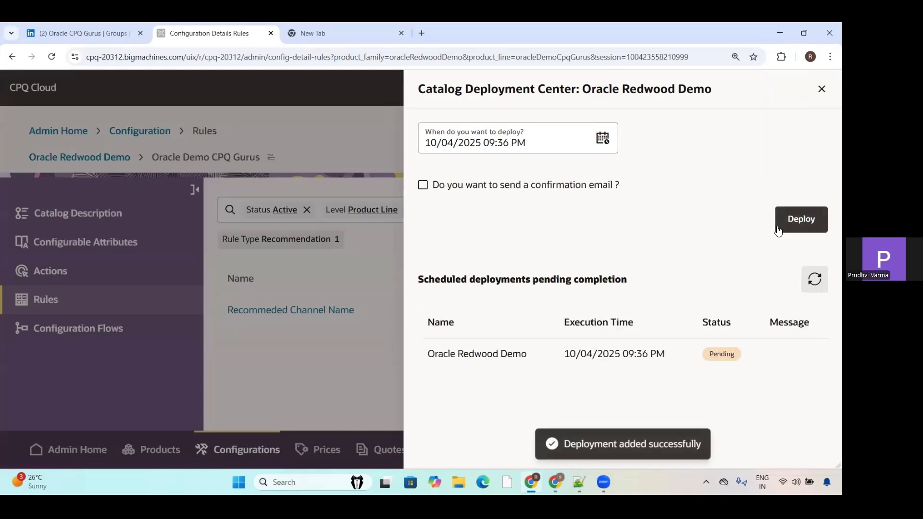
{"action": "left_click", "coordinate": [815, 281]}
{"action": "left_click", "coordinate": [817, 284]}
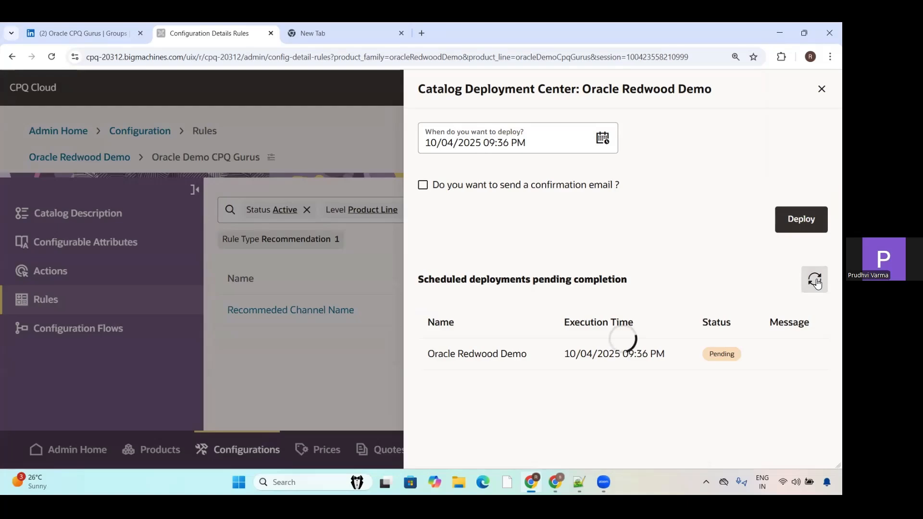
{"action": "left_click", "coordinate": [817, 284]}
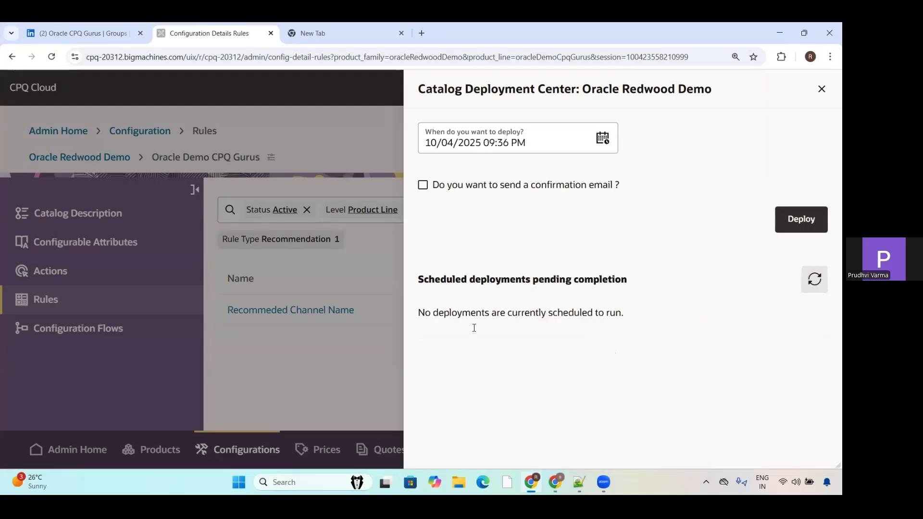
{"action": "left_click", "coordinate": [820, 91]}
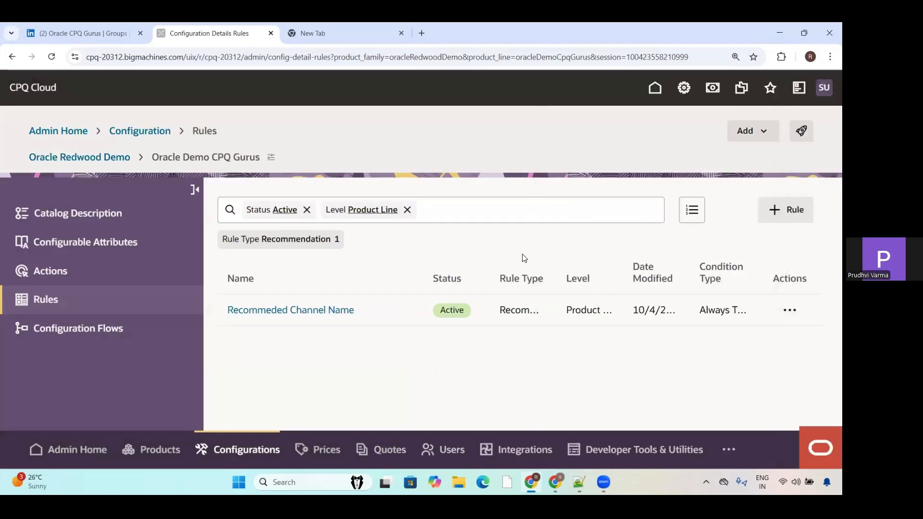
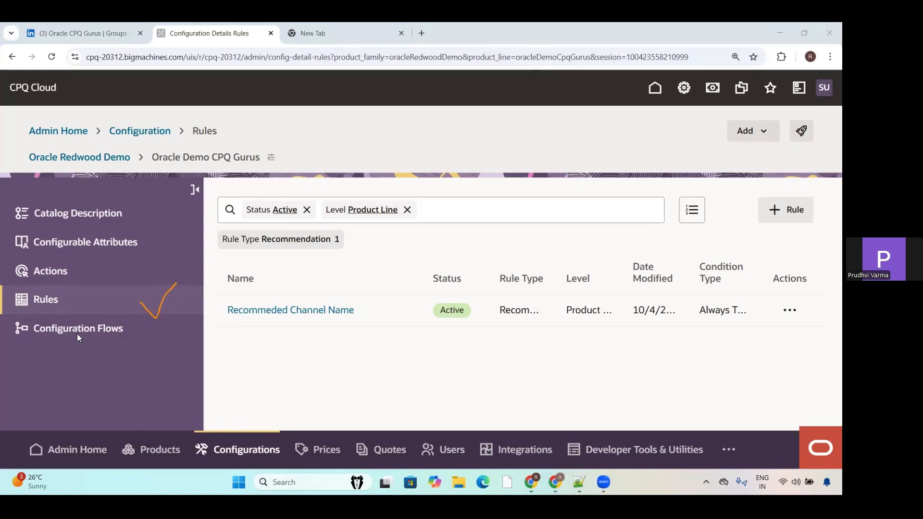
Step: Start a new configuration flow for the Oracle Demo CPQ Gurus product line and name its rule Oracle CPQ Gurus Layout
{"action": "left_click_drag", "start_coordinate": [153, 325], "coordinate": [154, 323]}
{"action": "left_click", "coordinate": [99, 328]}
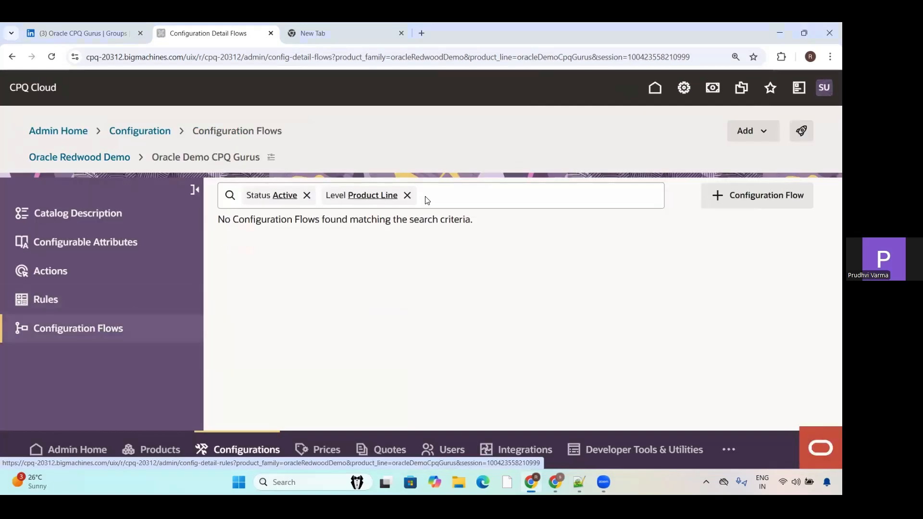
{"action": "left_click", "coordinate": [742, 201]}
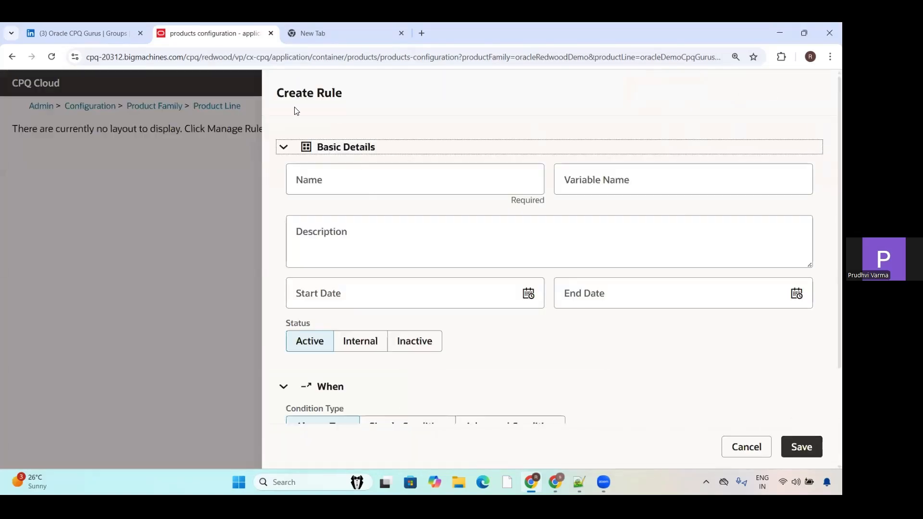
{"action": "left_click", "coordinate": [331, 179]}
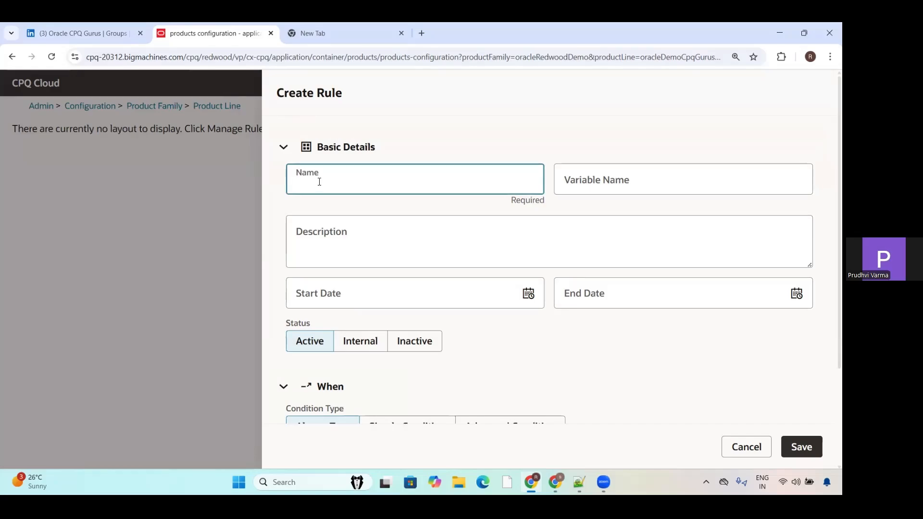
{"action": "type", "text": "Oracle CPQ "}
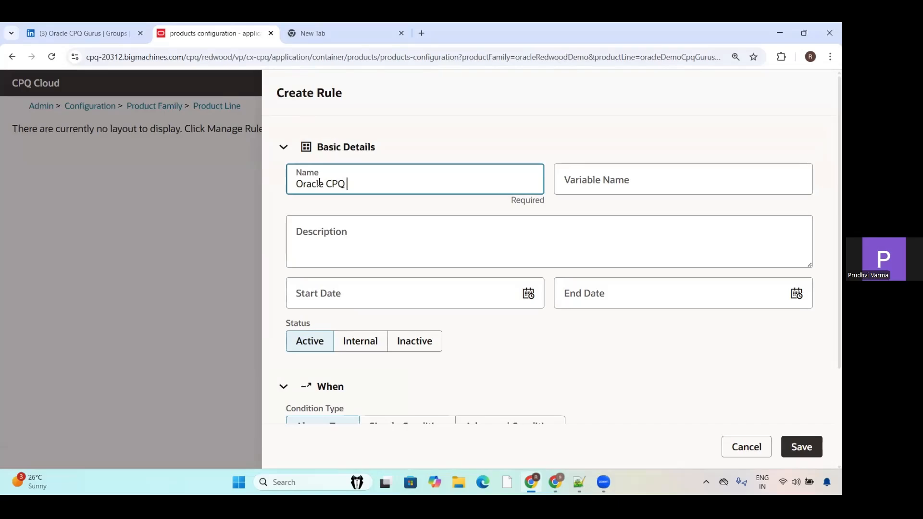
{"action": "type", "text": "Gurus Layout"}
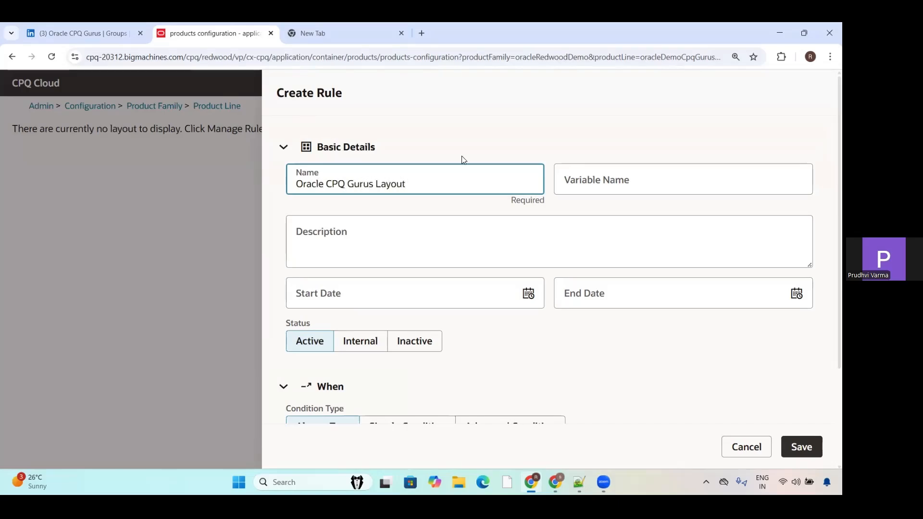
{"action": "left_click", "coordinate": [604, 178]}
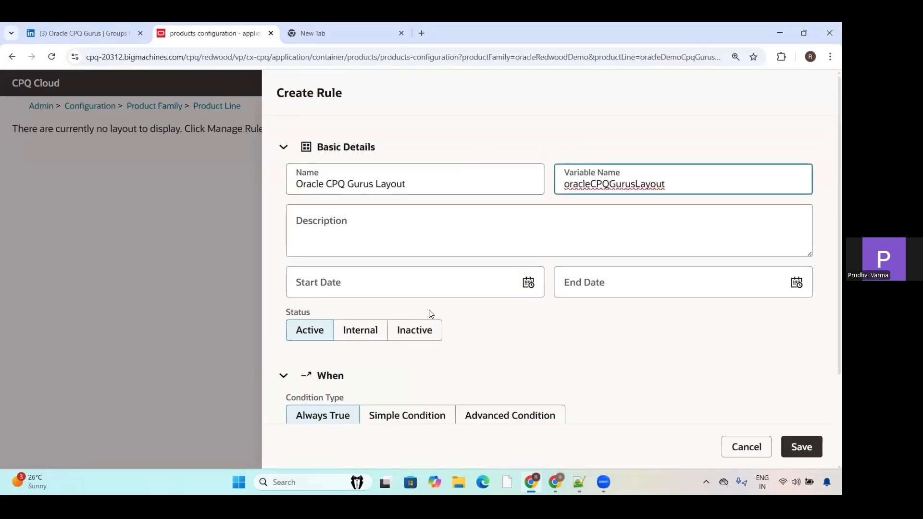
Step: Set the rule's node type to Start Node and save the new rule
{"action": "left_click", "coordinate": [828, 230]}
{"action": "scroll", "coordinate": [829, 288], "scroll_direction": "down", "scroll_amount": 3}
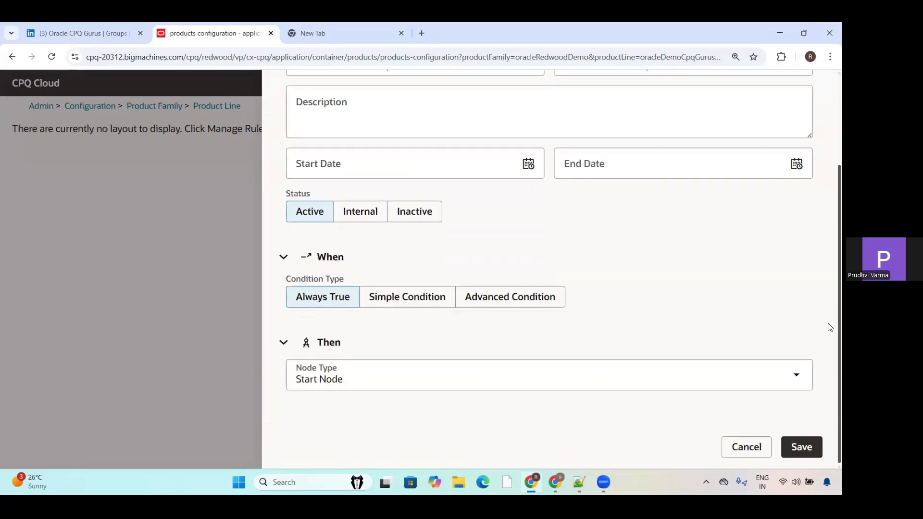
{"action": "left_click", "coordinate": [380, 386]}
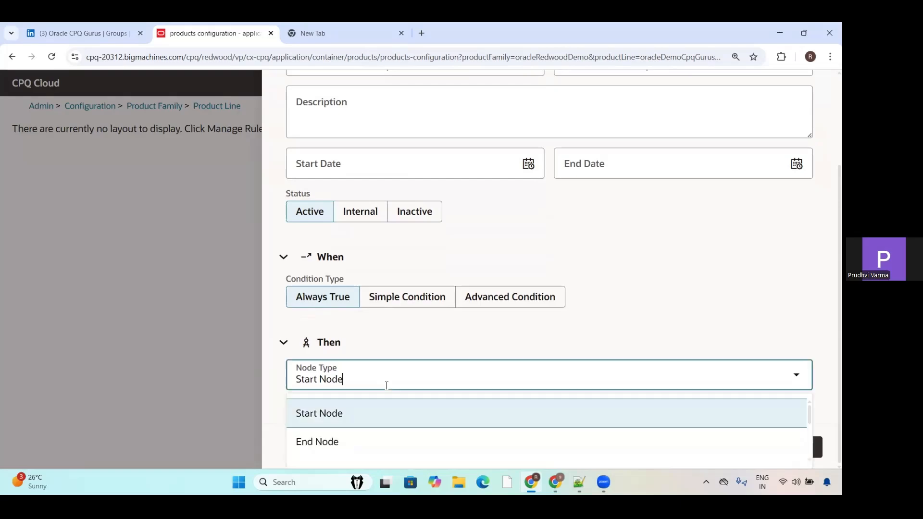
{"action": "left_click", "coordinate": [380, 413]}
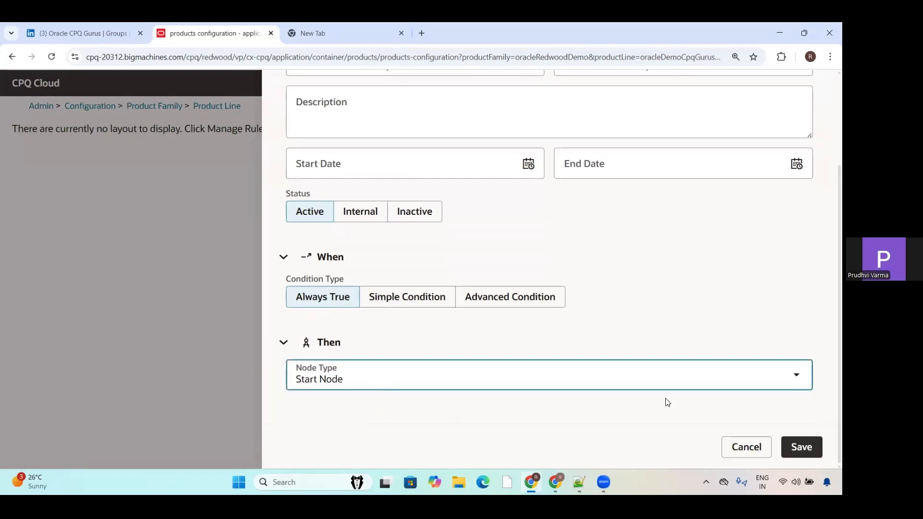
{"action": "left_click", "coordinate": [808, 444]}
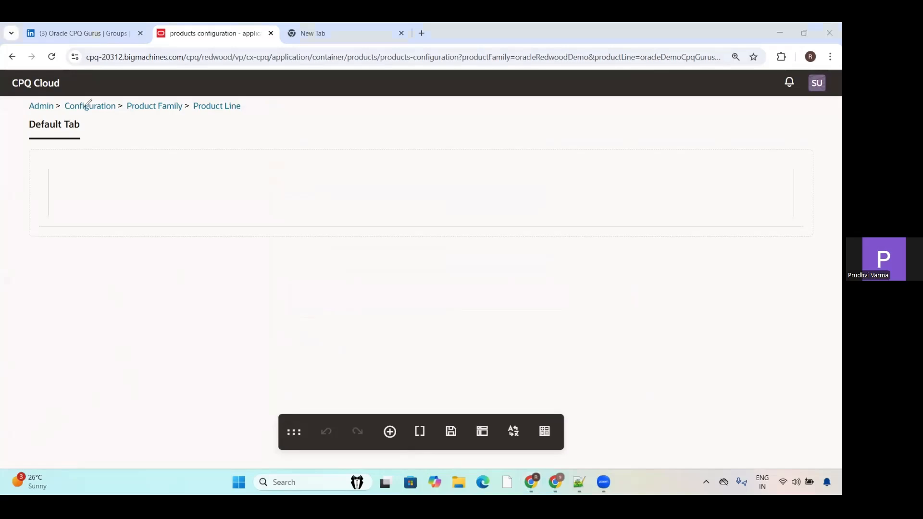
Step: Add a Grid layout element to the Default Tab and place a Spacer inside the grid's column
{"action": "left_click_drag", "start_coordinate": [238, 105], "coordinate": [296, 100]}
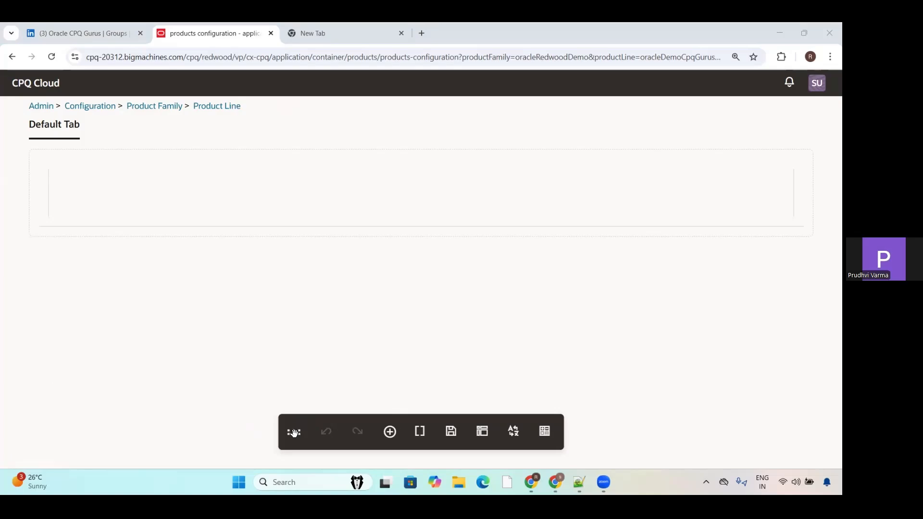
{"action": "left_click", "coordinate": [390, 434]}
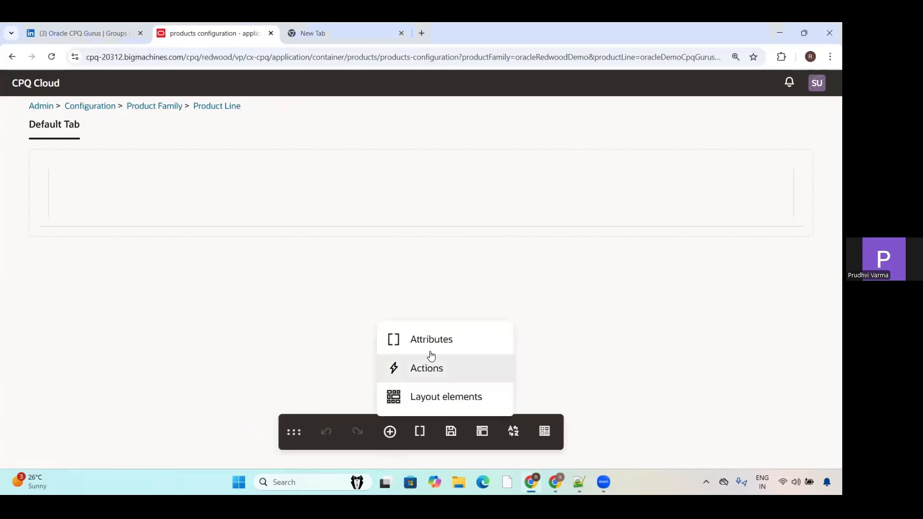
{"action": "left_click", "coordinate": [437, 398]}
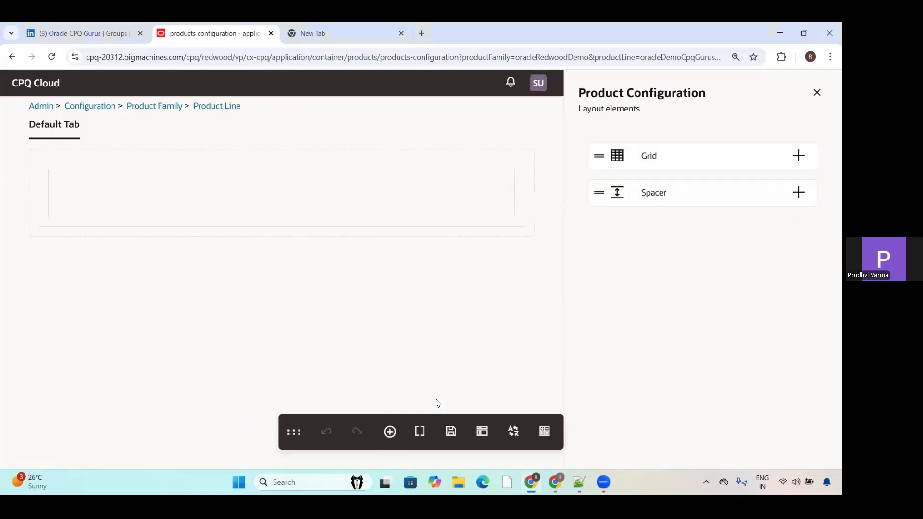
{"action": "left_click_drag", "start_coordinate": [679, 160], "coordinate": [454, 187]}
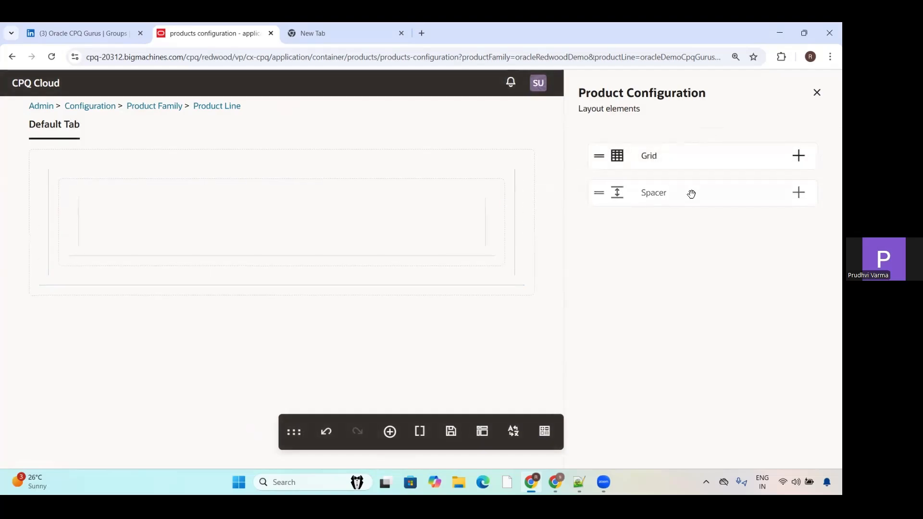
{"action": "left_click_drag", "start_coordinate": [691, 194], "coordinate": [374, 237]}
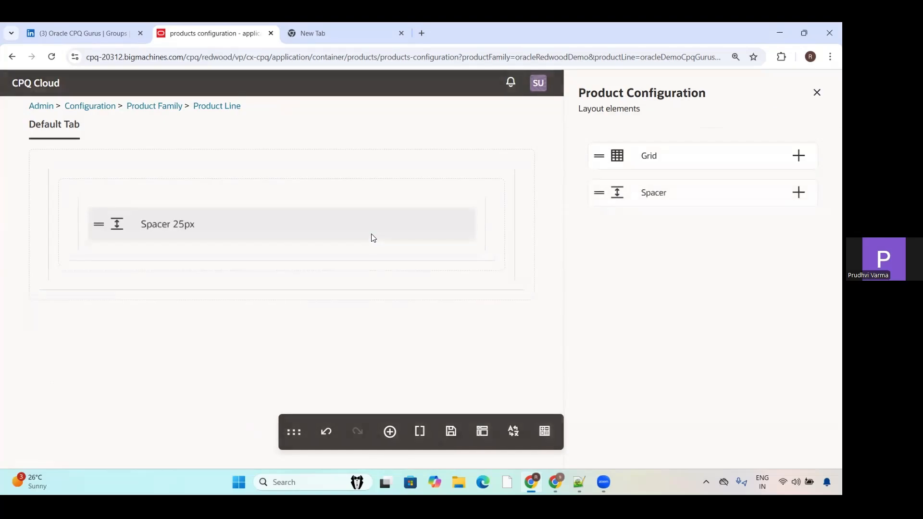
Step: Examine which available attributes and layout elements are offered for the column holding the spacer
{"action": "left_click", "coordinate": [306, 226]}
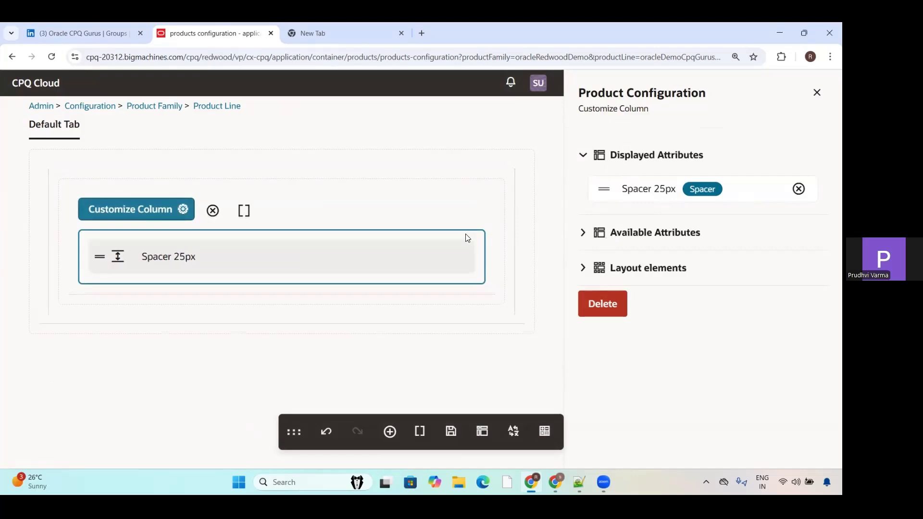
{"action": "left_click", "coordinate": [583, 234]}
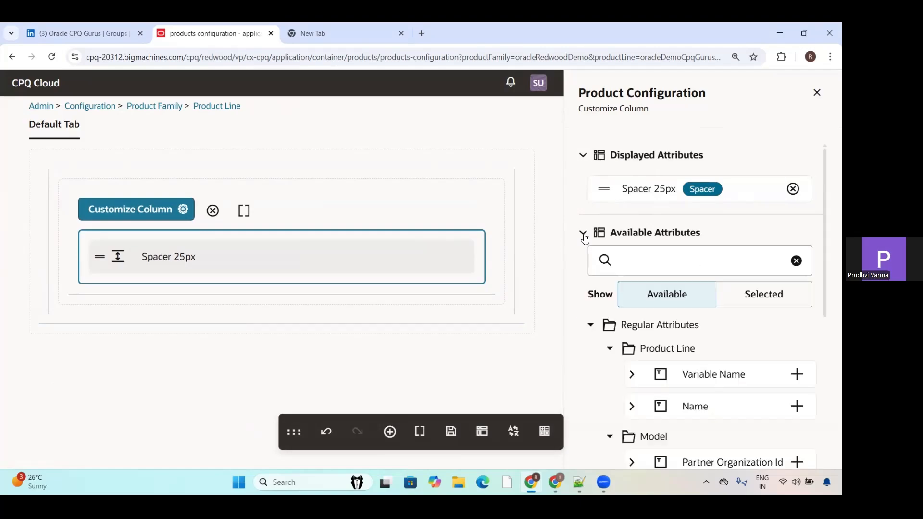
{"action": "left_click_drag", "start_coordinate": [827, 208], "coordinate": [827, 186]}
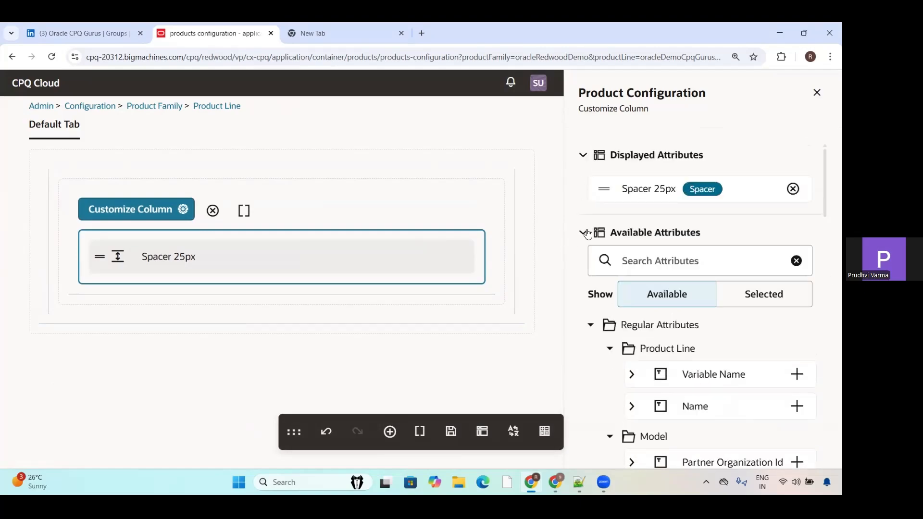
{"action": "left_click", "coordinate": [589, 234]}
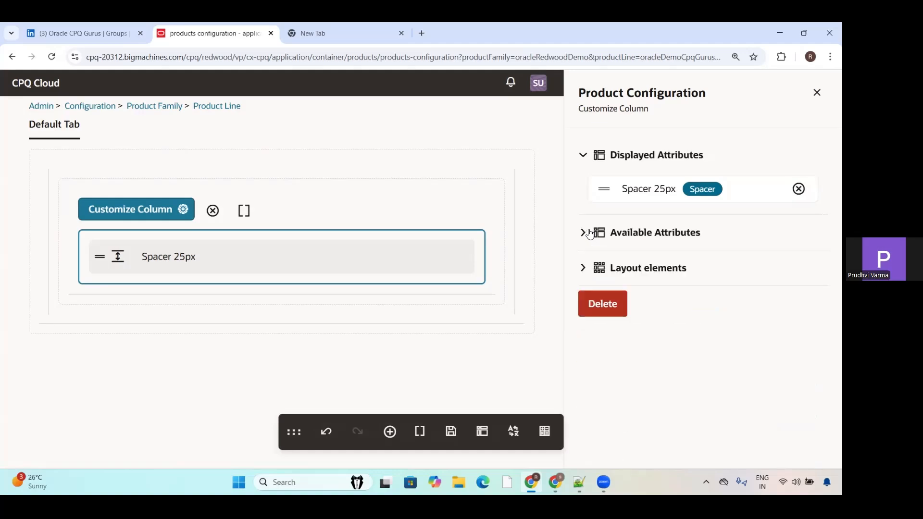
{"action": "left_click", "coordinate": [586, 271]}
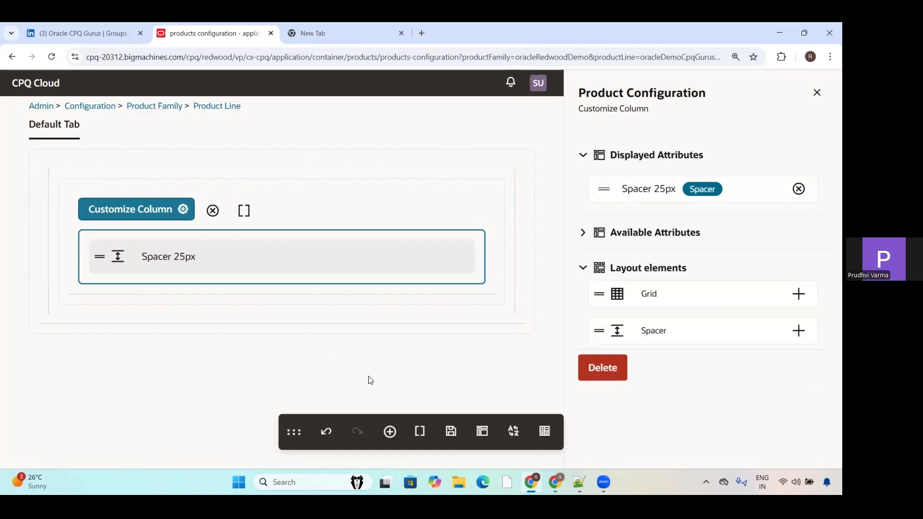
Step: Search the available attributes for Channel, and try to place the product line's Variable Name attribute below the spacer
{"action": "left_click", "coordinate": [390, 431]}
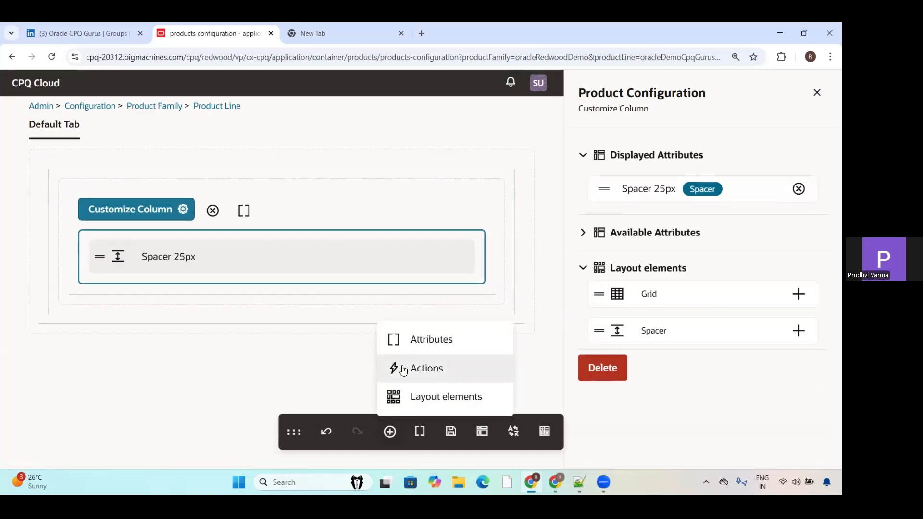
{"action": "left_click", "coordinate": [416, 350]}
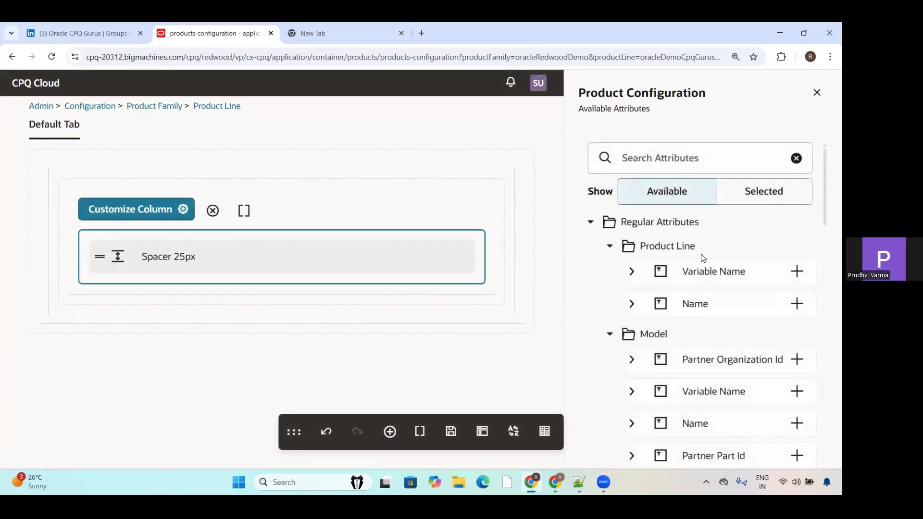
{"action": "left_click", "coordinate": [655, 159]}
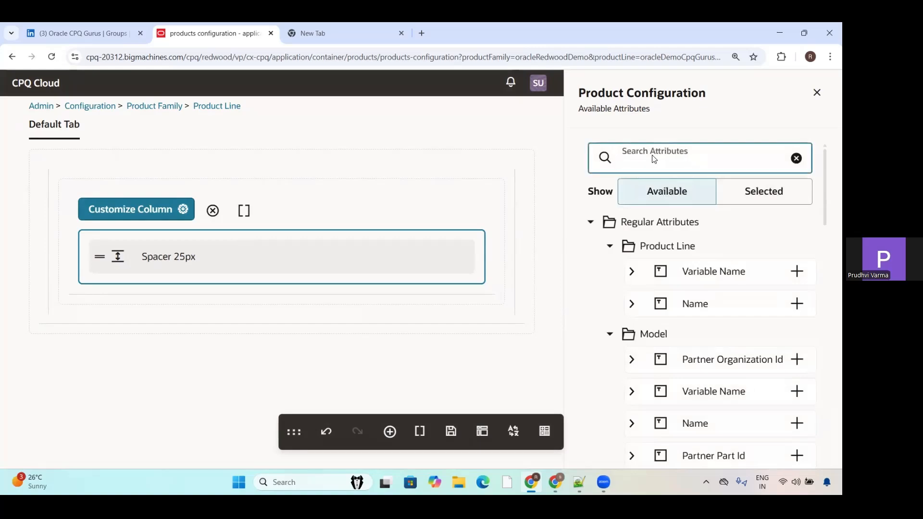
{"action": "type", "text": "Channel"}
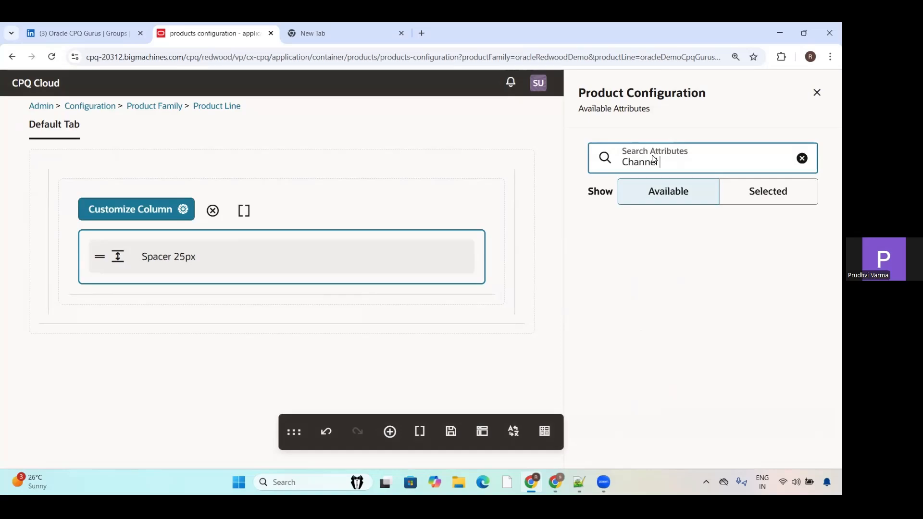
{"action": "key", "text": "BackSpace"}
{"action": "key", "text": "BackSpace"}
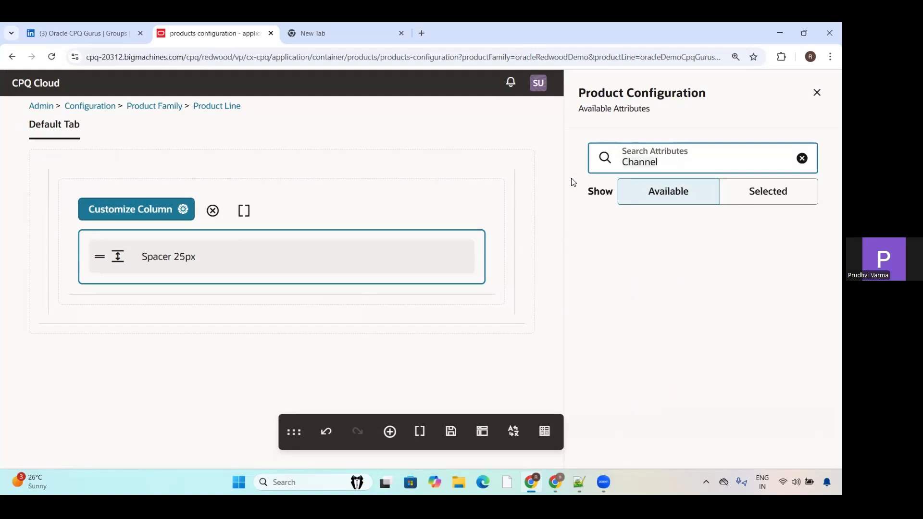
{"action": "key", "text": "ctrl+BackSpace"}
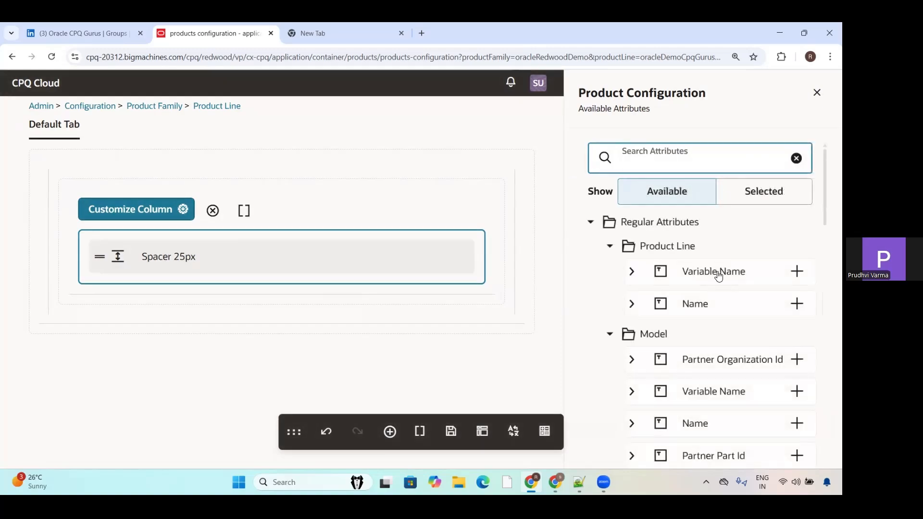
{"action": "left_click_drag", "start_coordinate": [715, 271], "coordinate": [313, 284]}
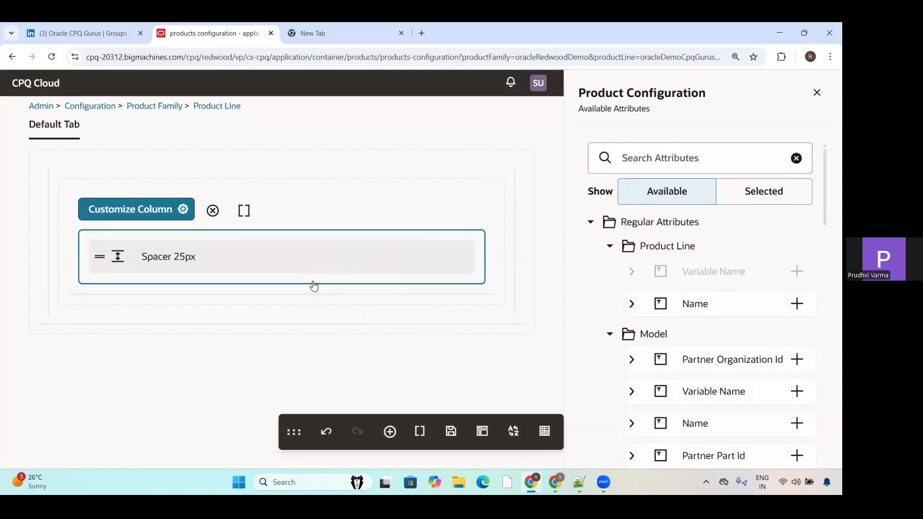
Step: Check the spacer column's basic and advanced field properties, and save the layout
{"action": "left_click", "coordinate": [182, 213]}
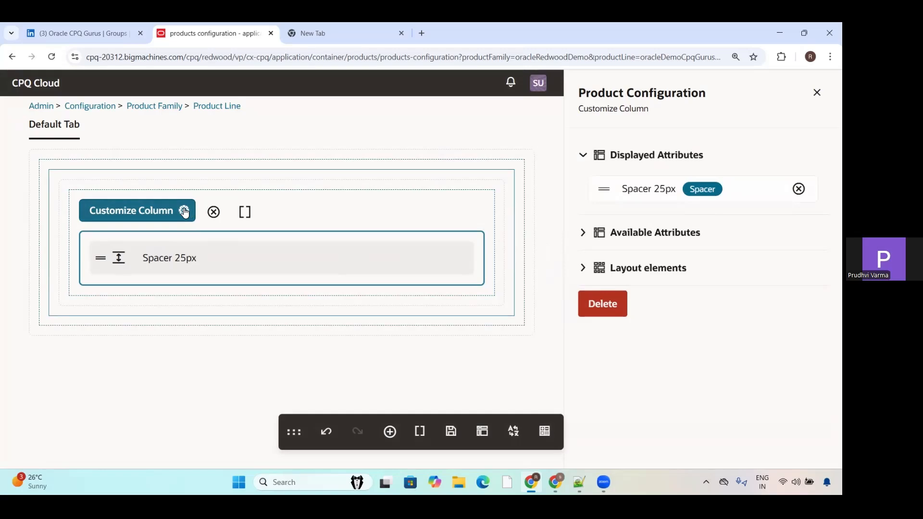
{"action": "left_click", "coordinate": [246, 212]}
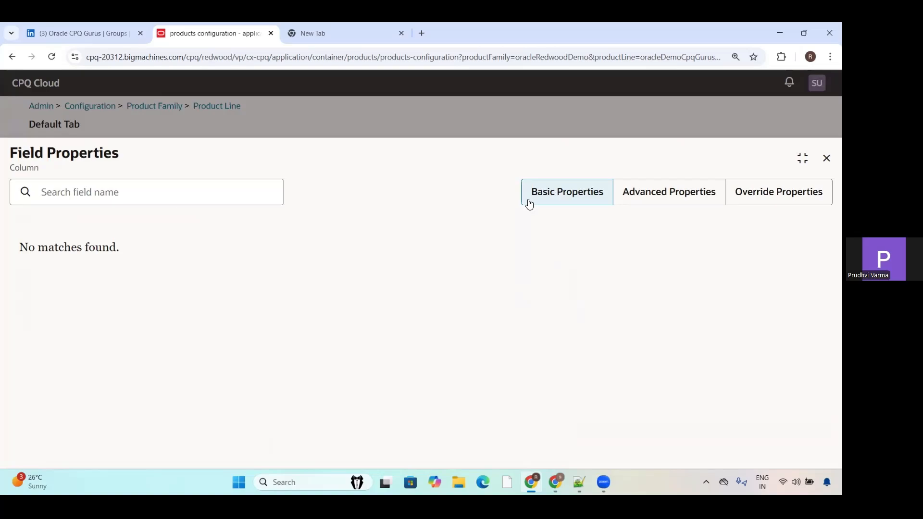
{"action": "left_click", "coordinate": [688, 193]}
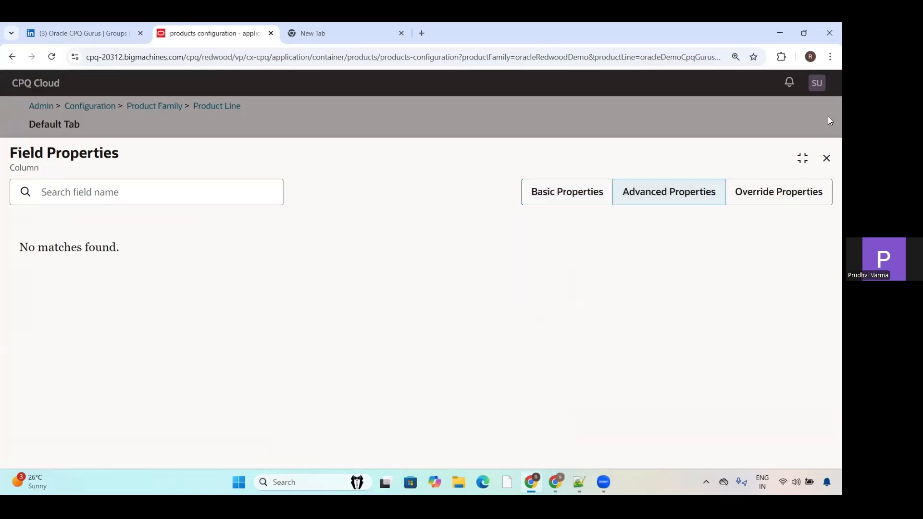
{"action": "left_click", "coordinate": [827, 158]}
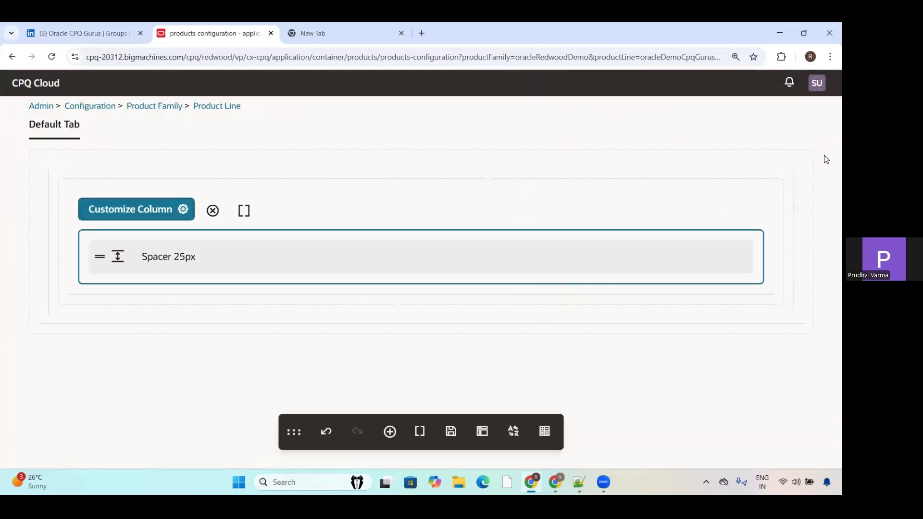
{"action": "left_click", "coordinate": [452, 437]}
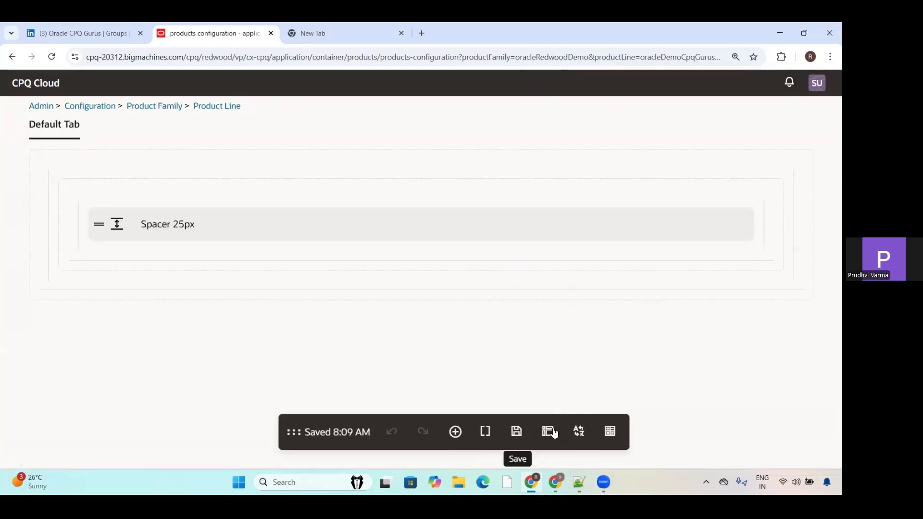
Step: Review the layout's translations and selectable languages, and open the Oracle CPQ Gurus Layout rule's details
{"action": "left_click", "coordinate": [579, 433]}
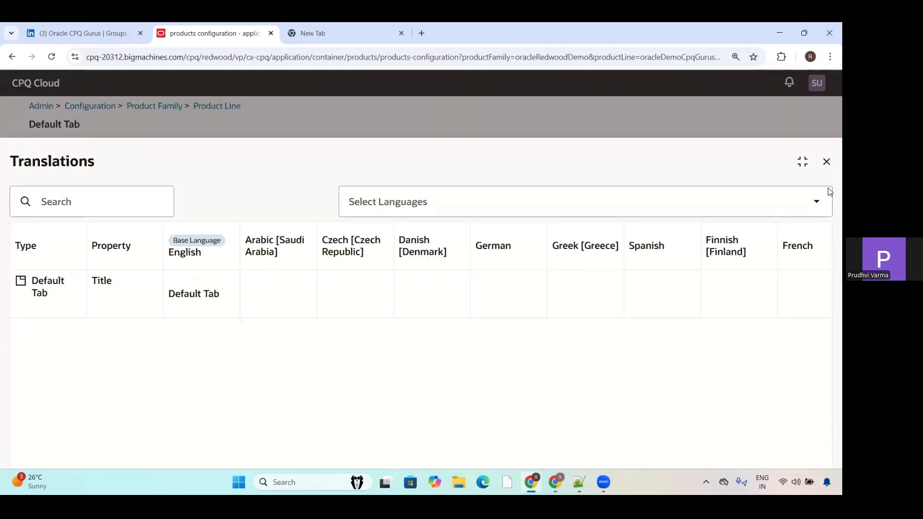
{"action": "left_click", "coordinate": [803, 202]}
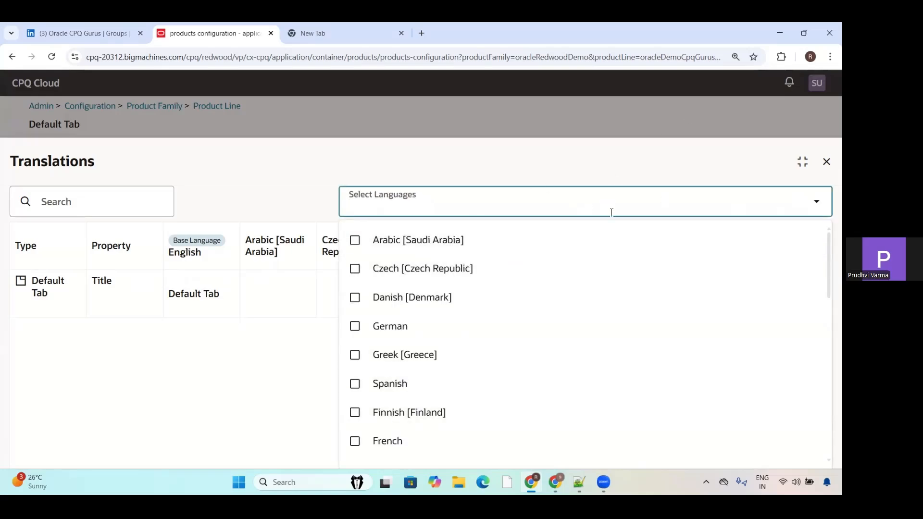
{"action": "left_click", "coordinate": [826, 163]}
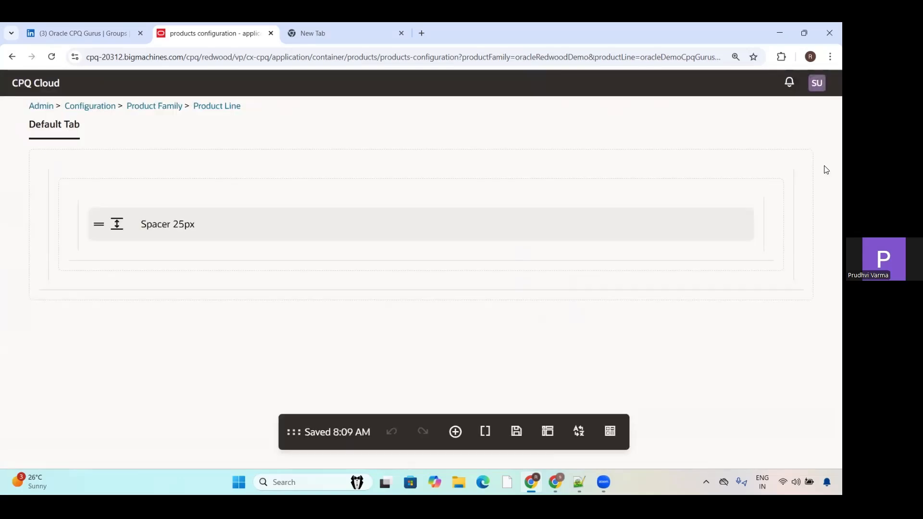
{"action": "left_click", "coordinate": [611, 431]}
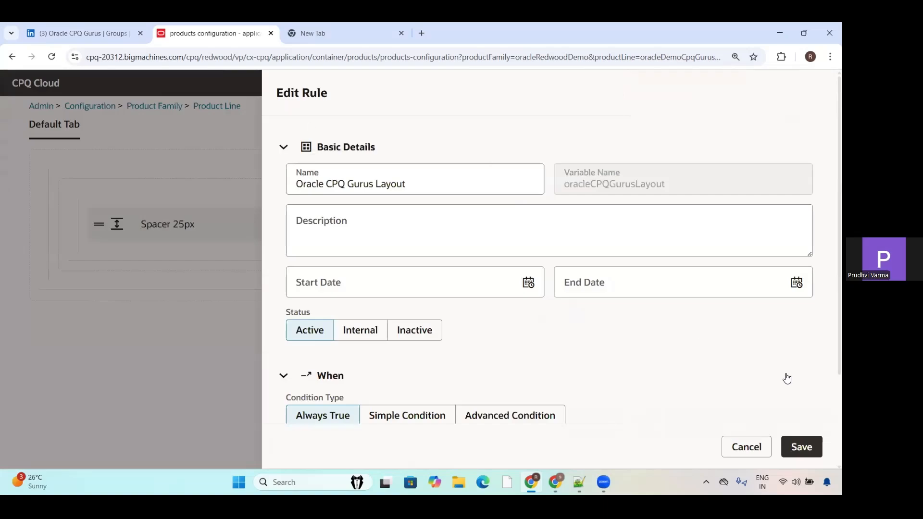
Step: Add the All Products attribute CRM Partner URL below the 25px spacer, and save the layout
{"action": "left_click", "coordinate": [755, 448]}
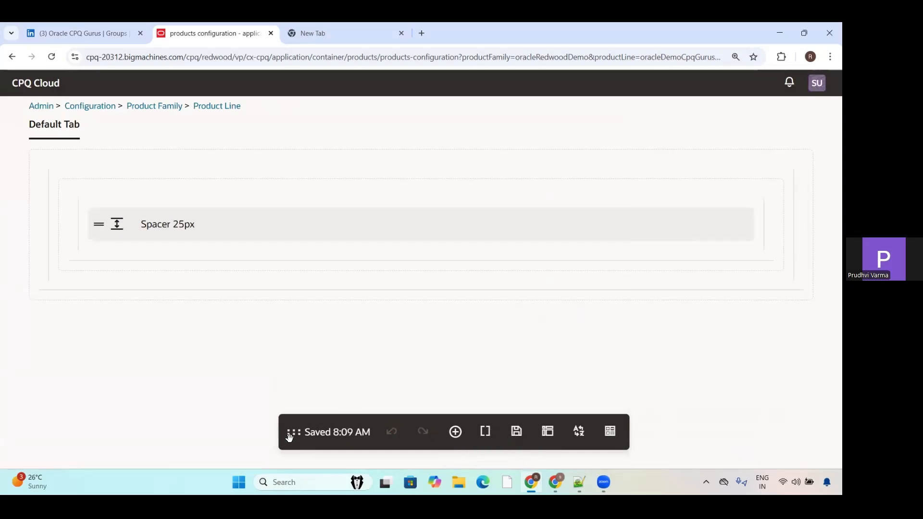
{"action": "left_click", "coordinate": [455, 432]}
{"action": "left_click", "coordinate": [488, 335]}
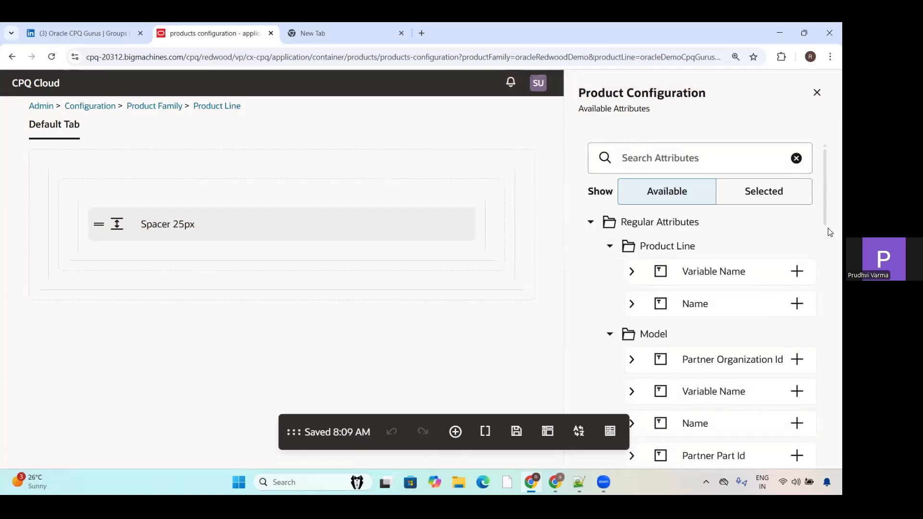
{"action": "left_click_drag", "start_coordinate": [830, 230], "coordinate": [803, 440]}
{"action": "scroll", "coordinate": [803, 440], "scroll_direction": "down", "scroll_amount": 3}
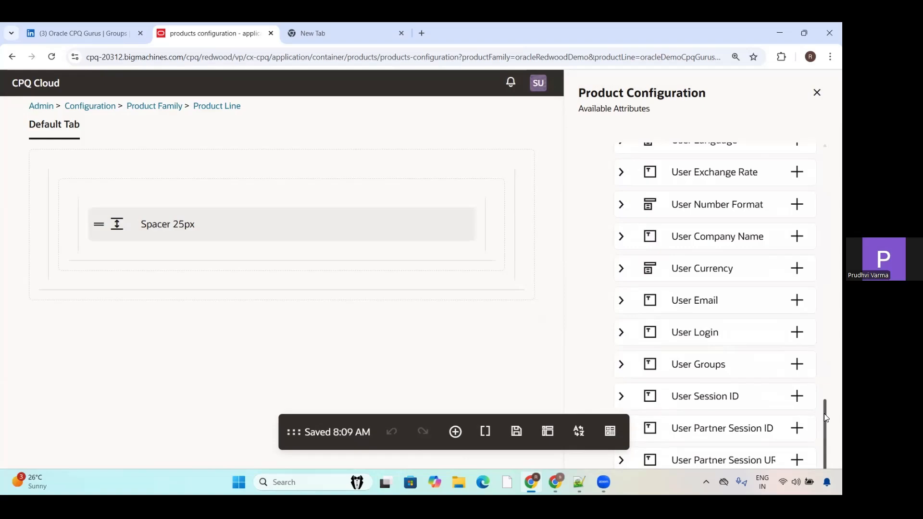
{"action": "left_click_drag", "start_coordinate": [827, 417], "coordinate": [817, 245]}
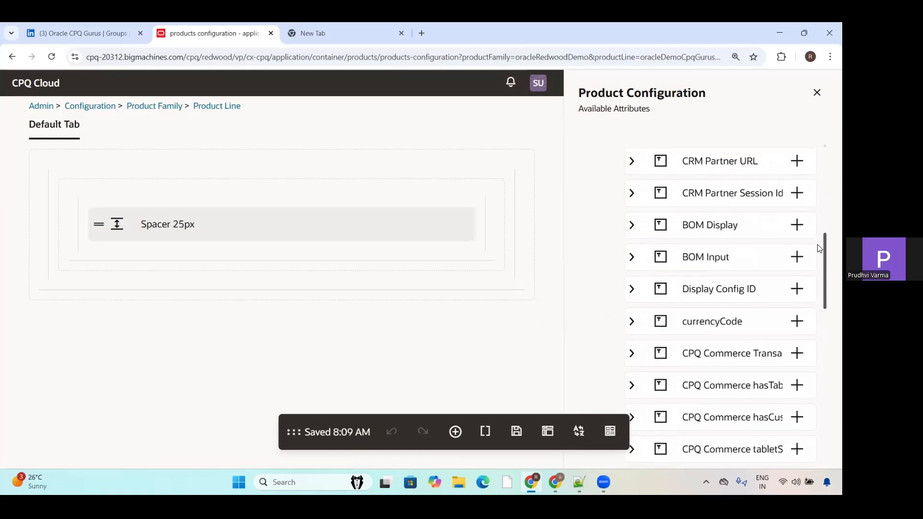
{"action": "left_click_drag", "start_coordinate": [698, 184], "coordinate": [354, 239]}
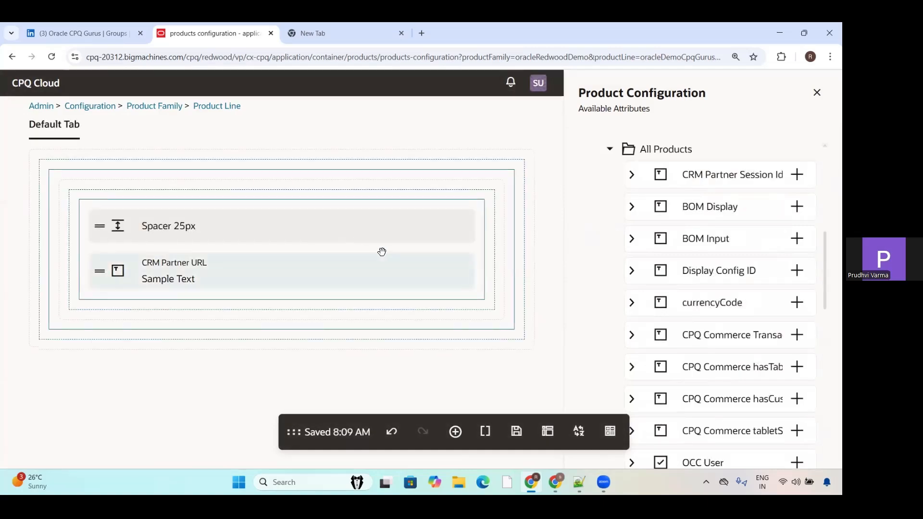
{"action": "left_click", "coordinate": [273, 226]}
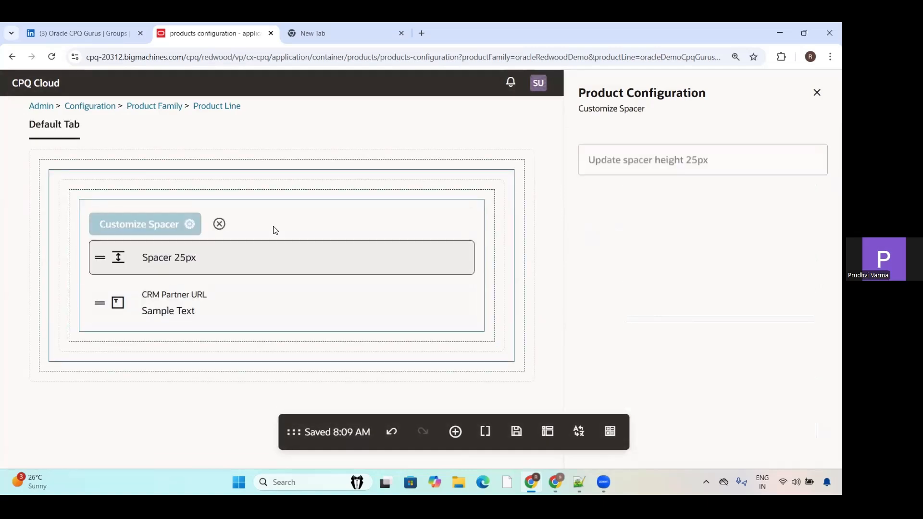
{"action": "left_click", "coordinate": [814, 94]}
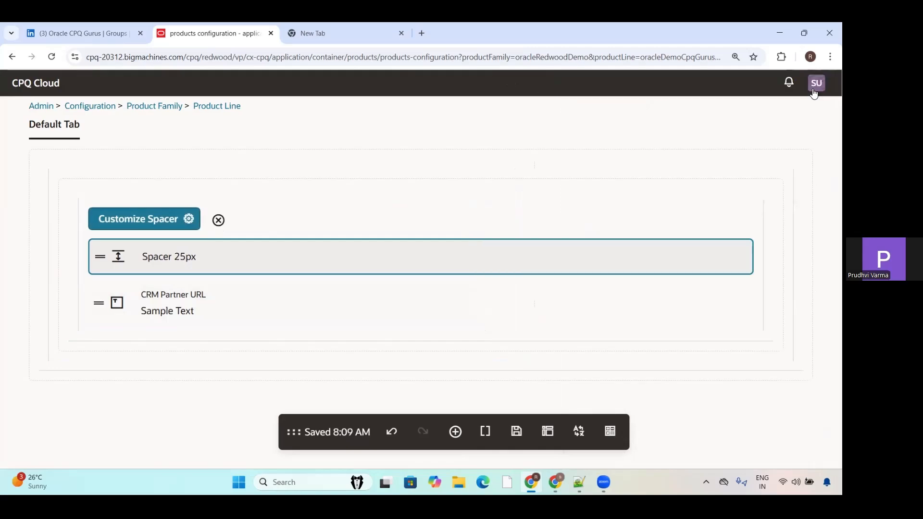
{"action": "left_click", "coordinate": [517, 432]}
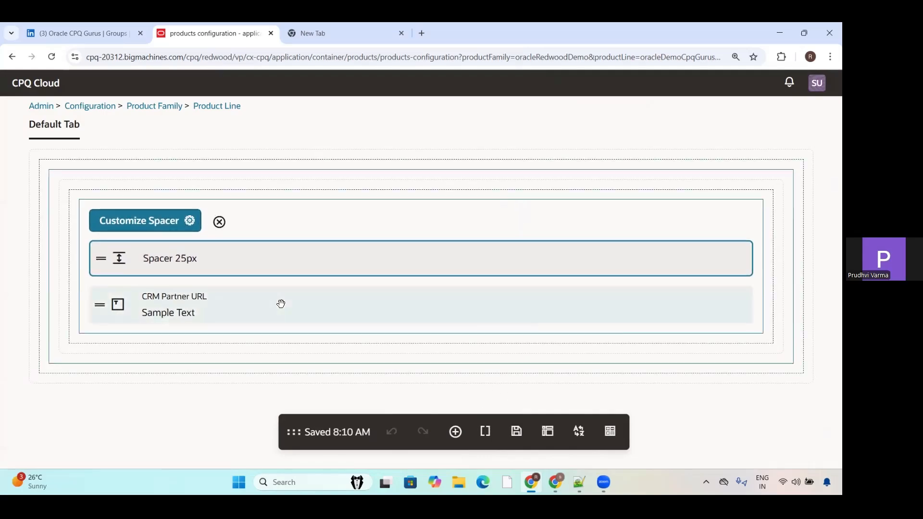
Step: Review the layout properties and open a preview of the Default template
{"action": "left_click", "coordinate": [553, 432]}
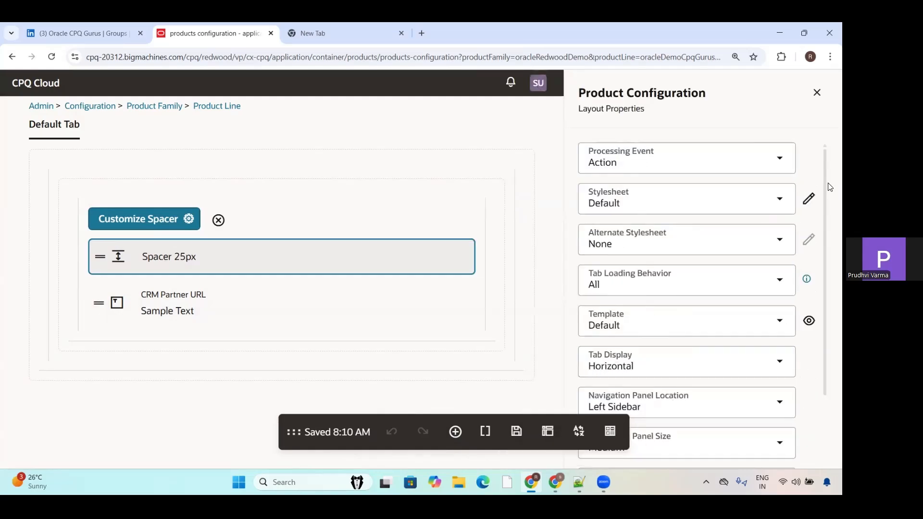
{"action": "scroll", "coordinate": [828, 289], "scroll_direction": "down", "scroll_amount": 2}
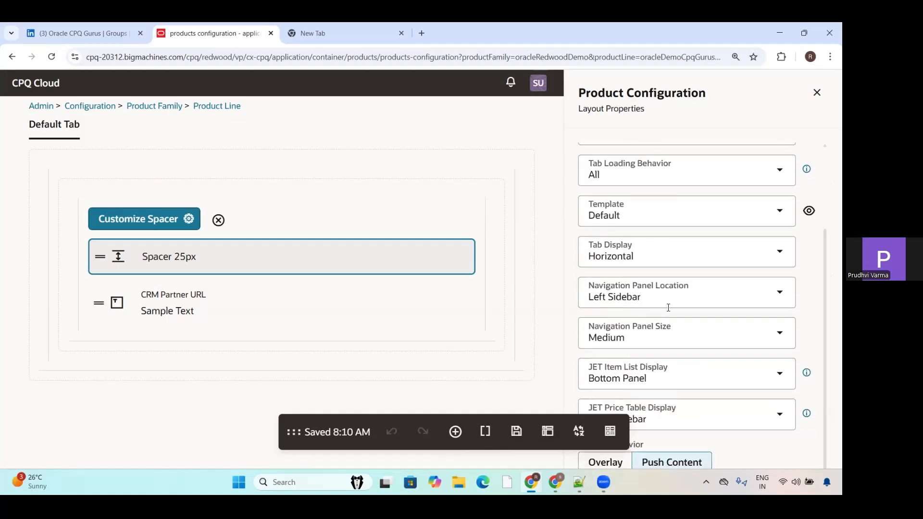
{"action": "left_click", "coordinate": [809, 212]}
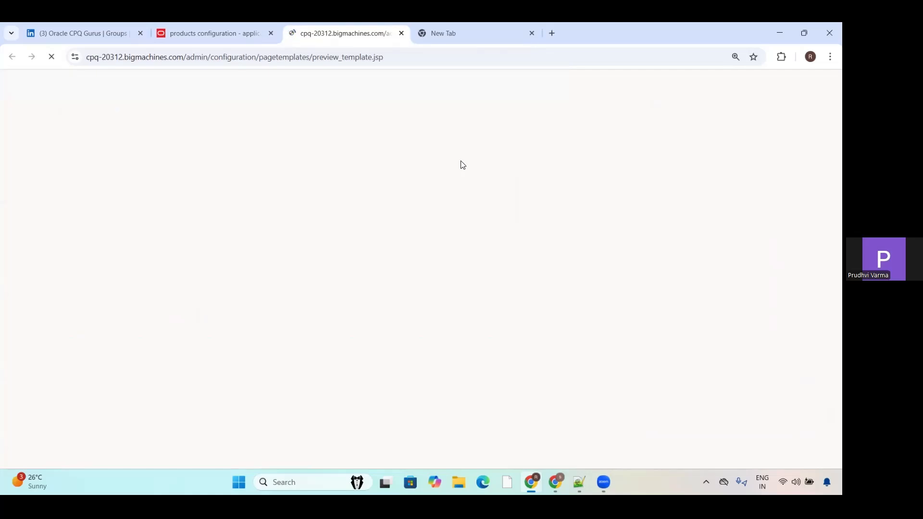
{"action": "left_click", "coordinate": [179, 29]}
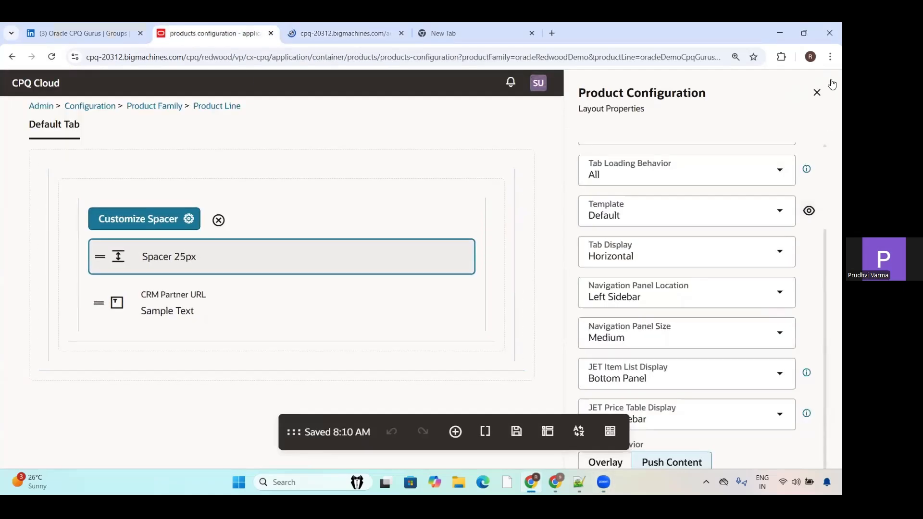
{"action": "left_click", "coordinate": [816, 92]}
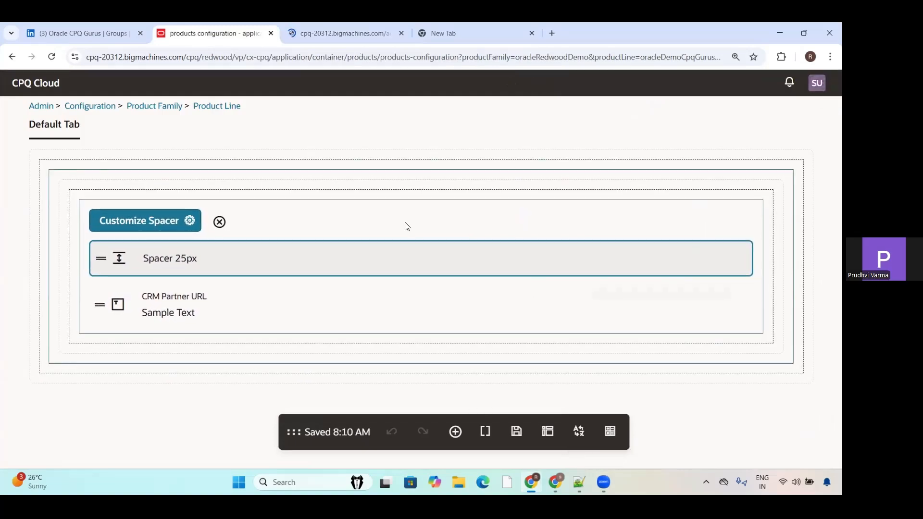
Step: Return to Admin Home, check the additional Quotes options, and open the Quotes processes list
{"action": "left_click", "coordinate": [49, 110]}
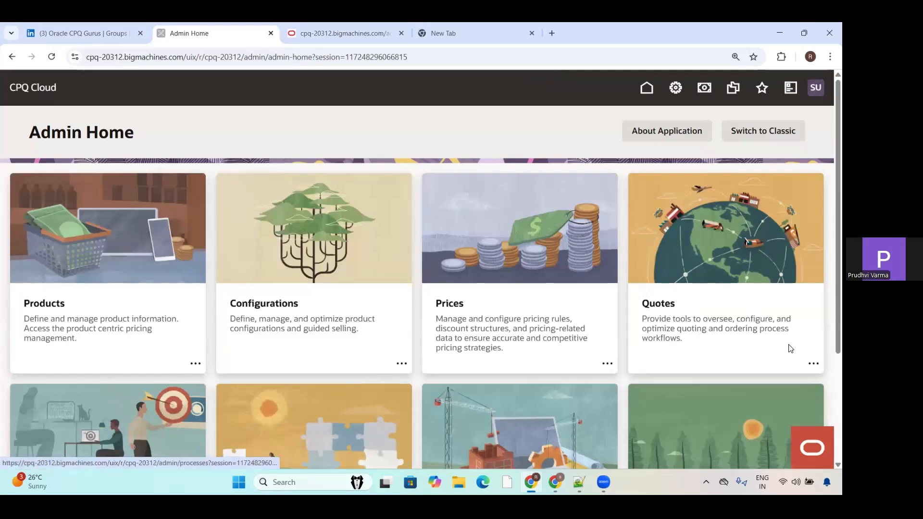
{"action": "left_click", "coordinate": [813, 364]}
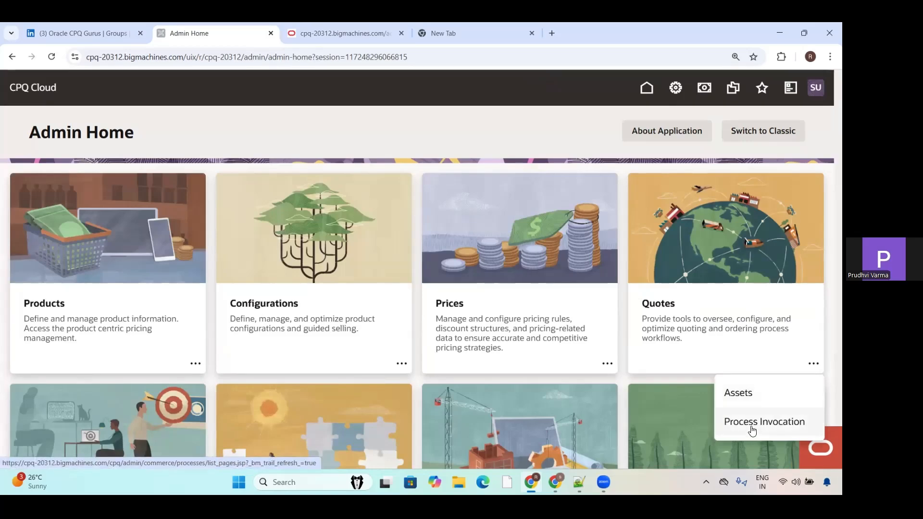
{"action": "left_click", "coordinate": [653, 308]}
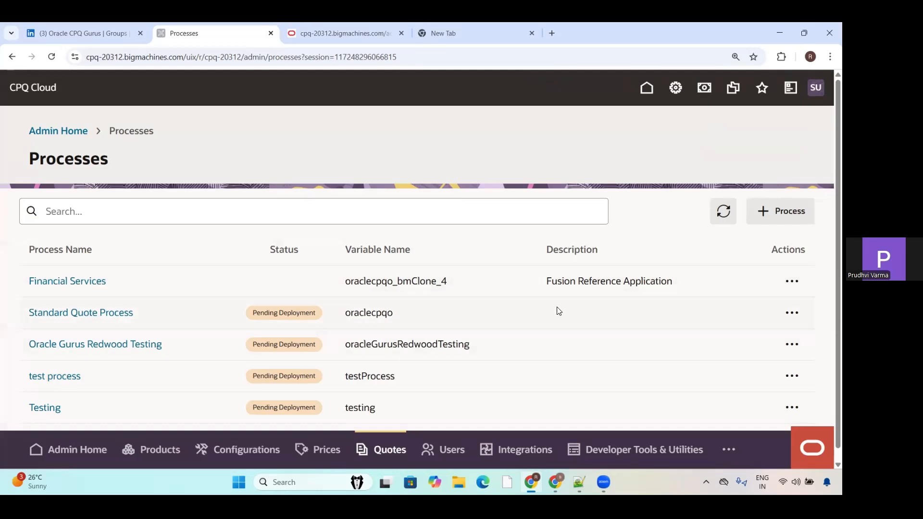
Step: Examine the basic and advanced fields for creating a process, without creating one
{"action": "left_click", "coordinate": [791, 205]}
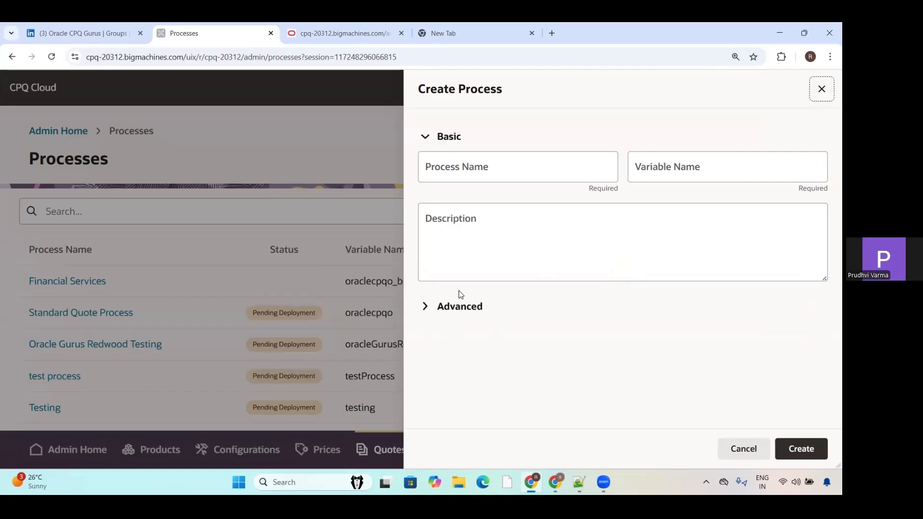
{"action": "left_click", "coordinate": [460, 306]}
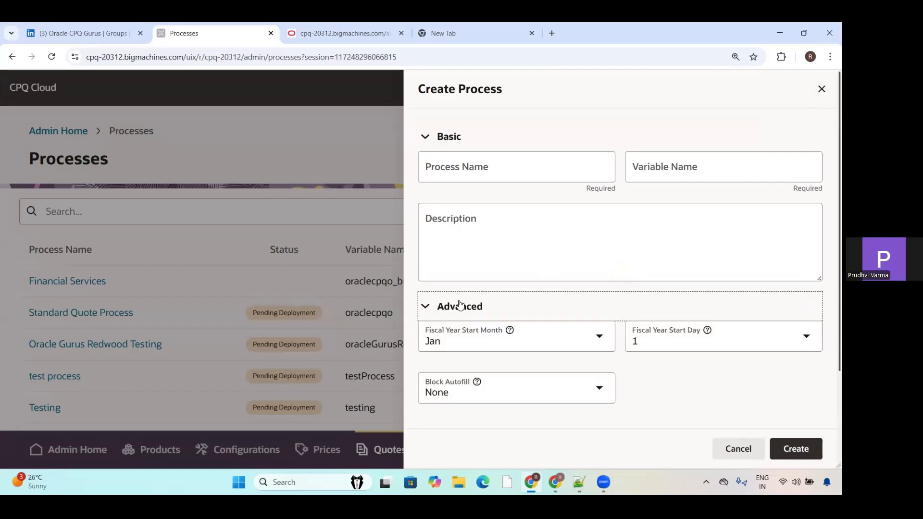
{"action": "left_click", "coordinate": [822, 90]}
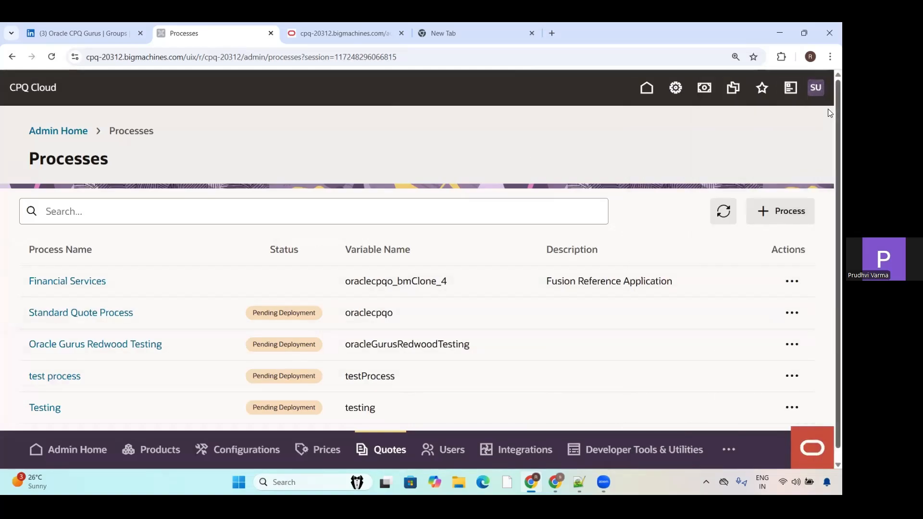
Step: Review the deployment actions for the Oracle Gurus Redwood Testing process, and schedule a Deploy event without a confirmation email
{"action": "scroll", "coordinate": [829, 201], "scroll_direction": "down", "scroll_amount": 1}
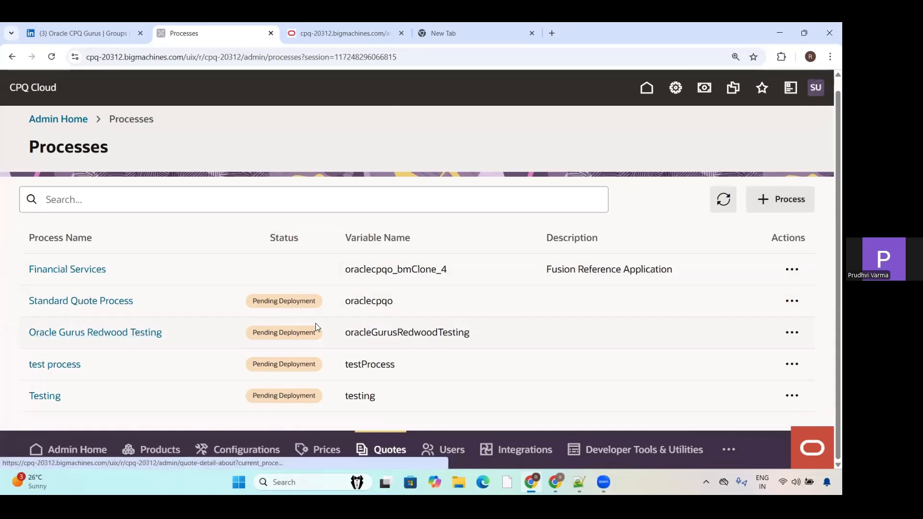
{"action": "left_click", "coordinate": [791, 334]}
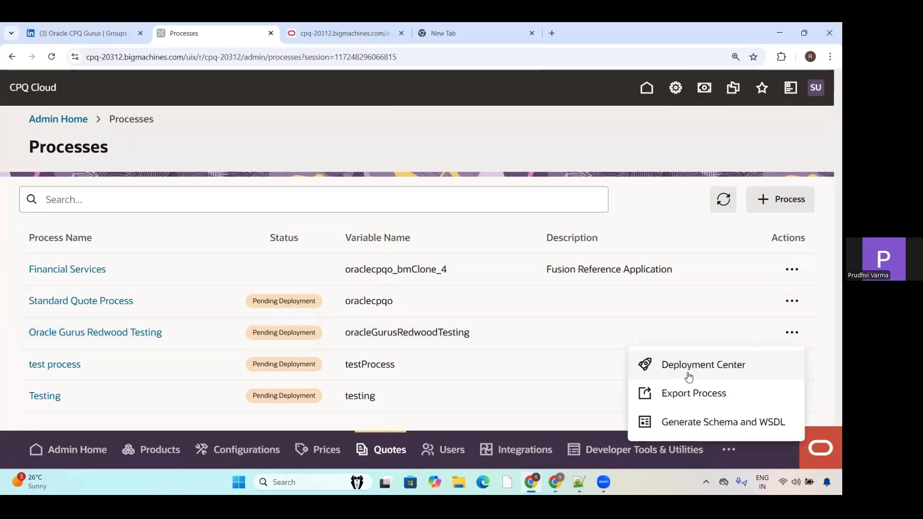
{"action": "left_click", "coordinate": [726, 376]}
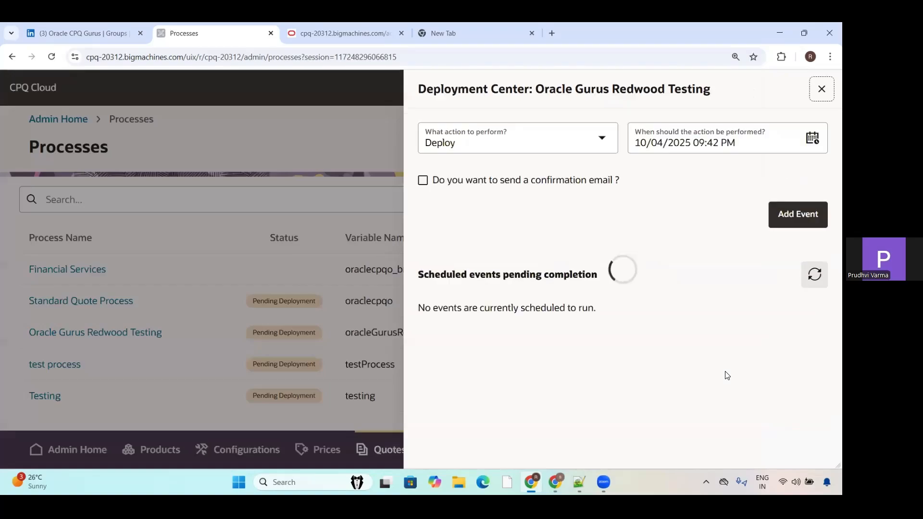
{"action": "left_click", "coordinate": [558, 138]}
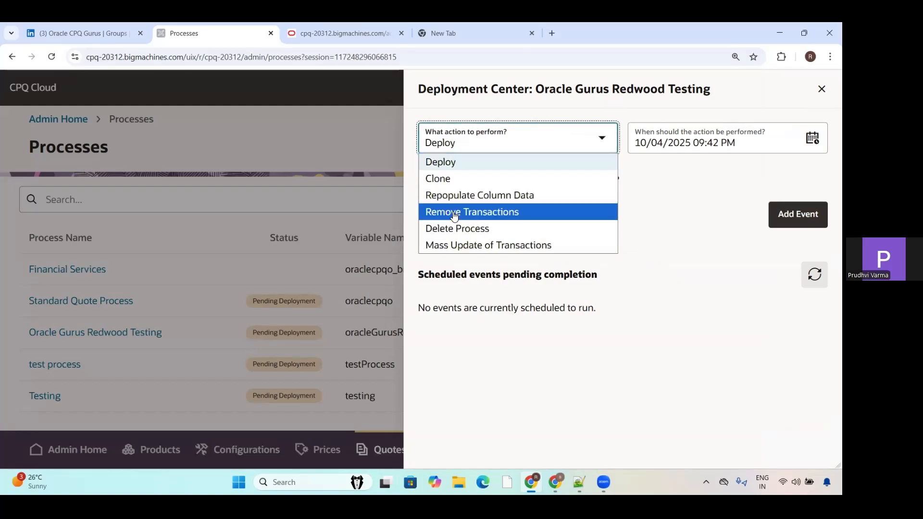
{"action": "left_click", "coordinate": [702, 199]}
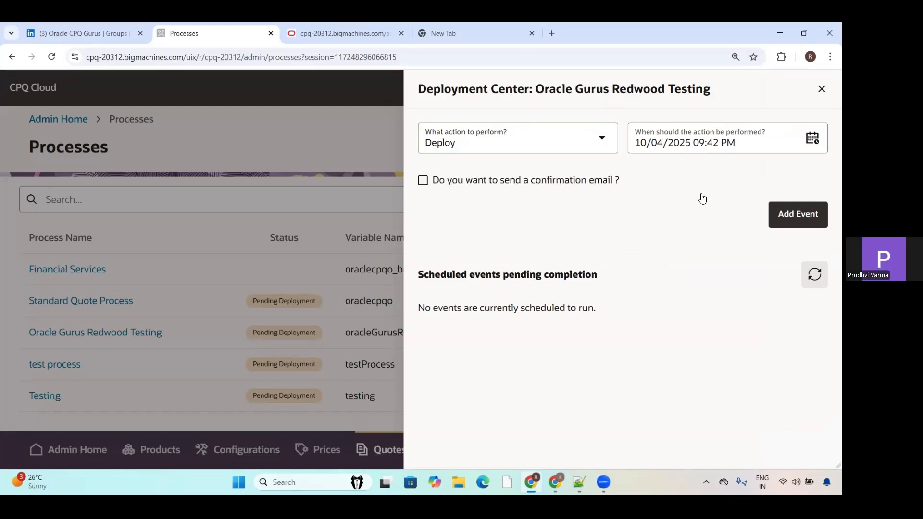
{"action": "left_click", "coordinate": [794, 215]}
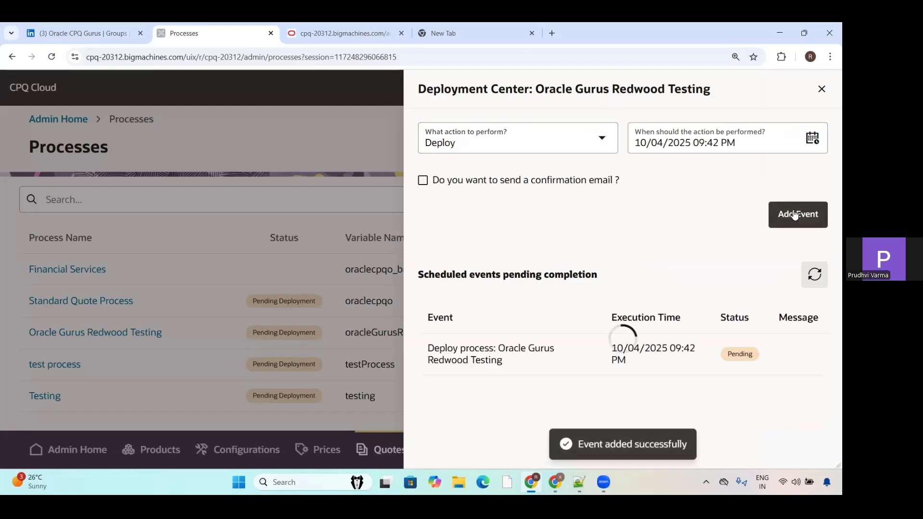
Step: Refresh the scheduled events repeatedly to check the status of the Oracle Gurus Redwood Testing deployment
{"action": "left_click", "coordinate": [814, 274]}
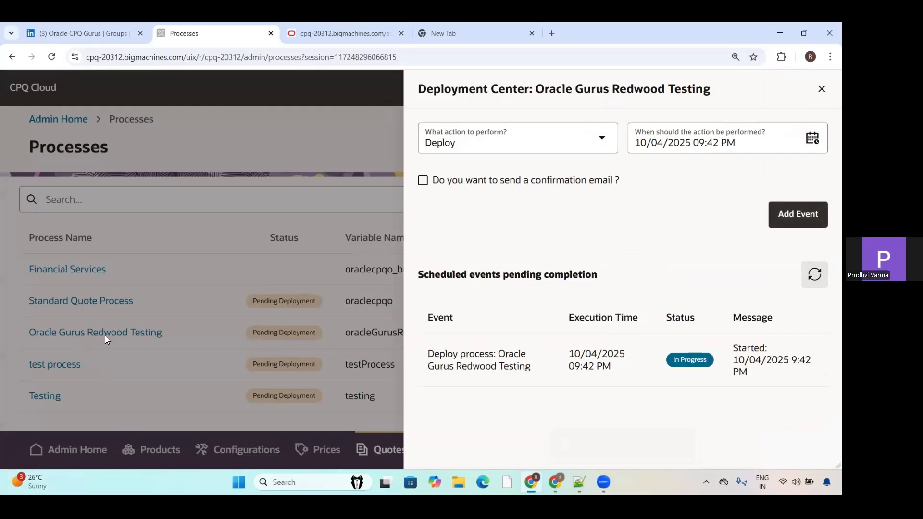
{"action": "left_click", "coordinate": [822, 273]}
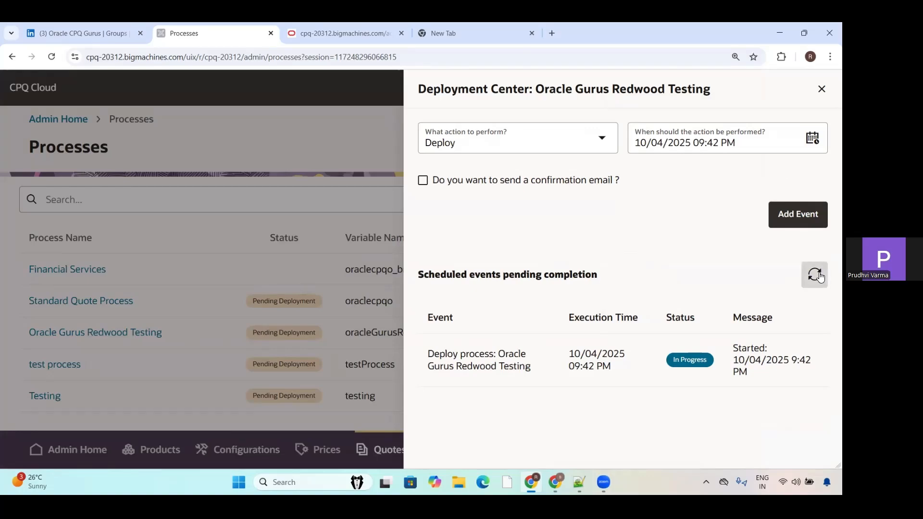
{"action": "left_click", "coordinate": [820, 272]}
{"action": "left_click", "coordinate": [820, 272]}
{"action": "left_click", "coordinate": [820, 272]}
{"action": "left_click", "coordinate": [820, 272]}
{"action": "left_click", "coordinate": [820, 272]}
{"action": "left_click", "coordinate": [820, 272]}
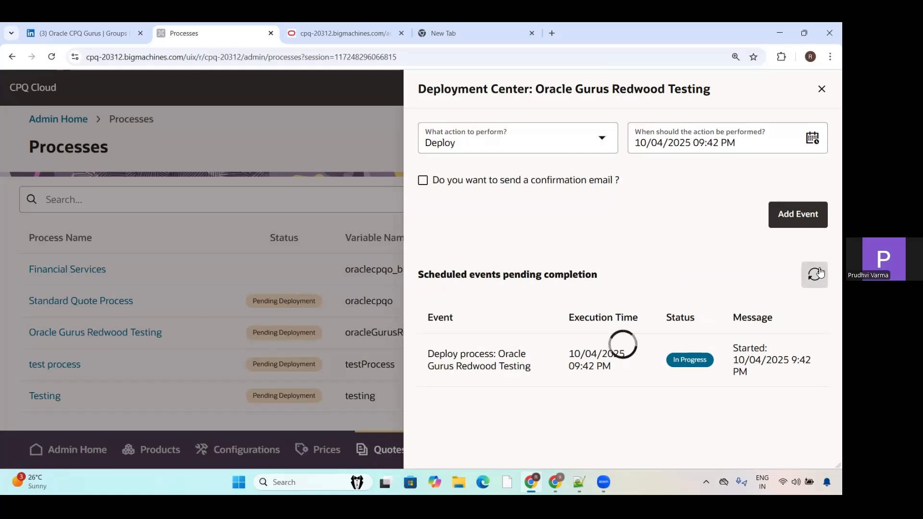
Step: Examine the Default template preview from its main content down to Recommended Parts, and return to the deployment center
{"action": "left_click", "coordinate": [311, 41]}
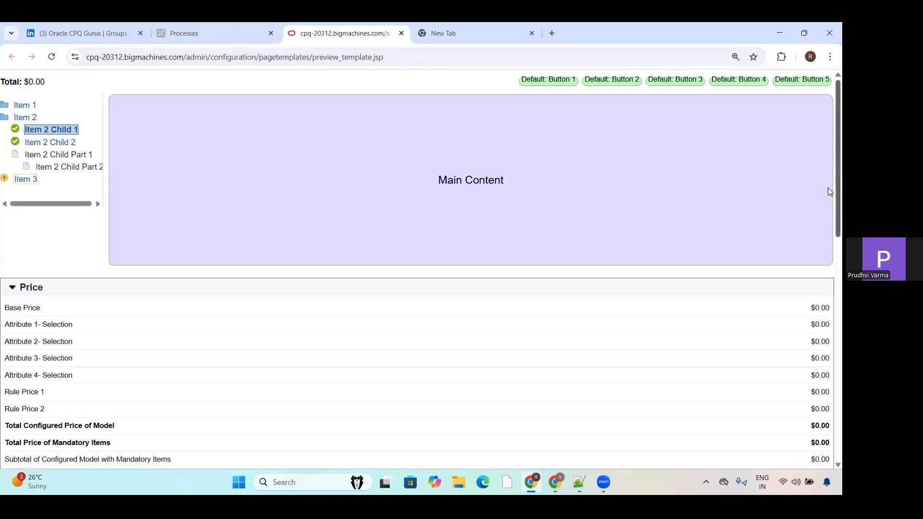
{"action": "left_click_drag", "start_coordinate": [838, 188], "coordinate": [828, 463]}
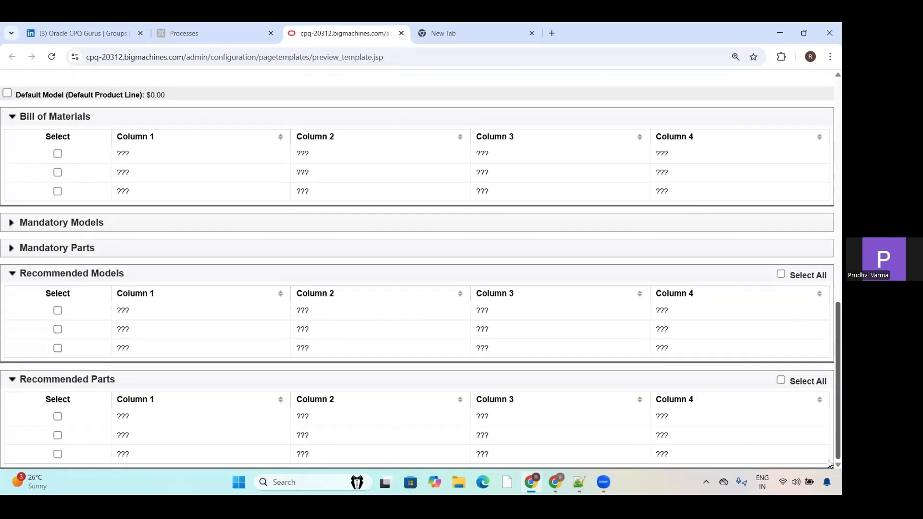
{"action": "left_click_drag", "start_coordinate": [828, 395], "coordinate": [830, 65]}
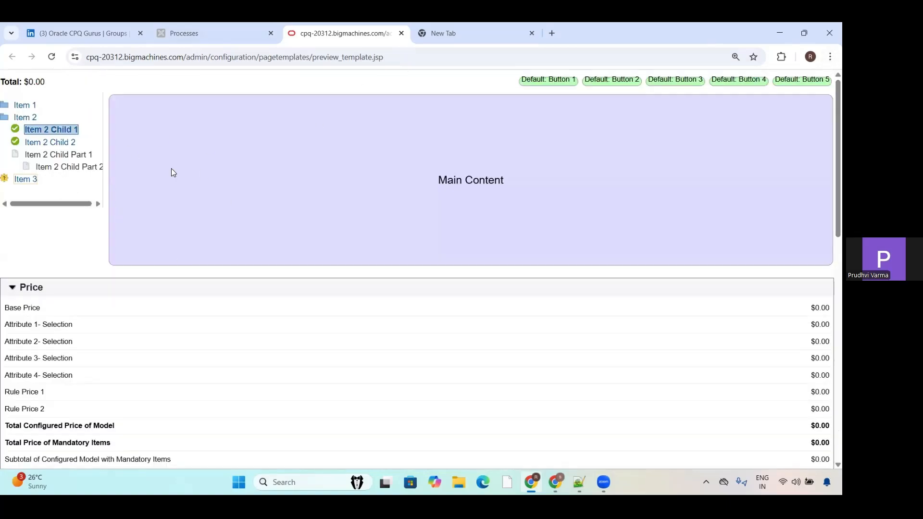
{"action": "left_click", "coordinate": [217, 41]}
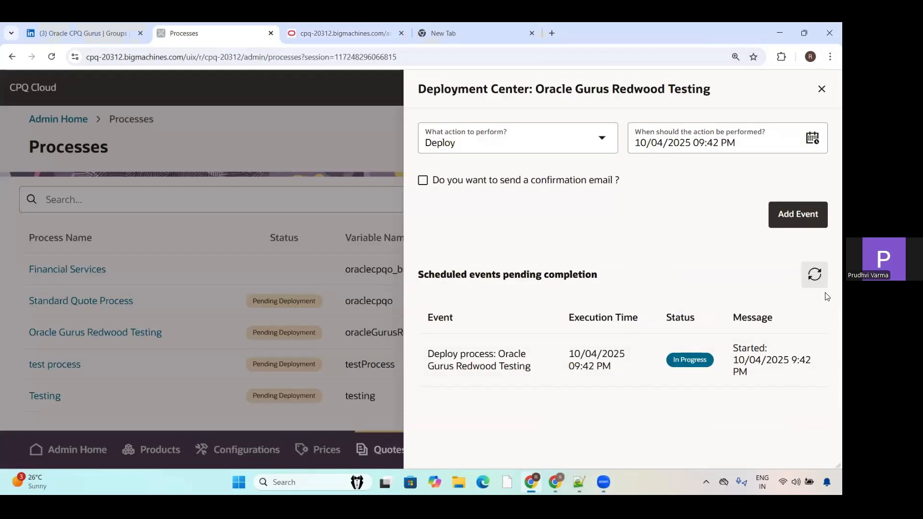
Step: Check the deployment status once more, leave the deployment center, and open the Oracle Gurus Redwood Testing process
{"action": "left_click", "coordinate": [815, 283]}
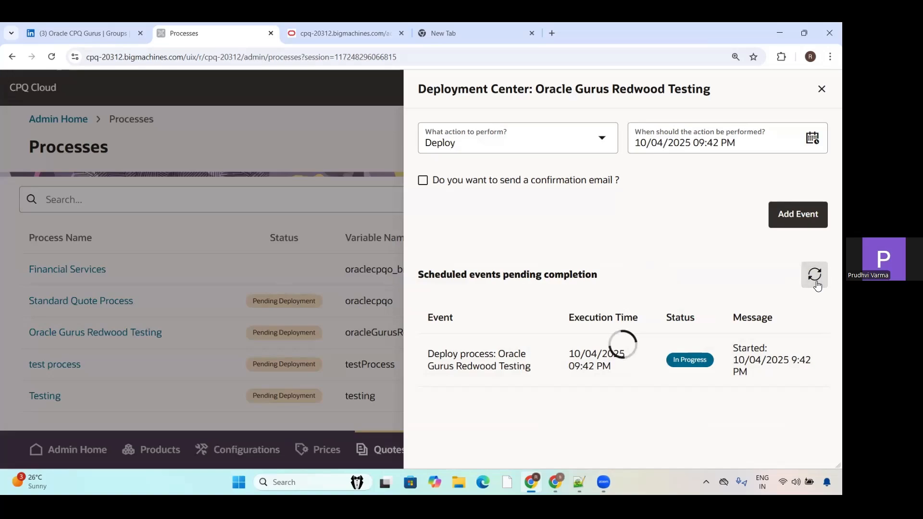
{"action": "left_click", "coordinate": [821, 90]}
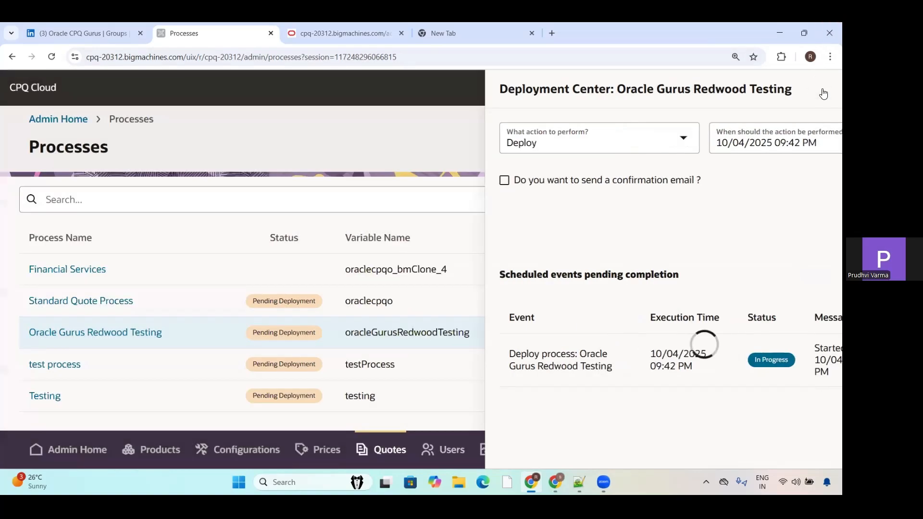
{"action": "left_click", "coordinate": [131, 338]}
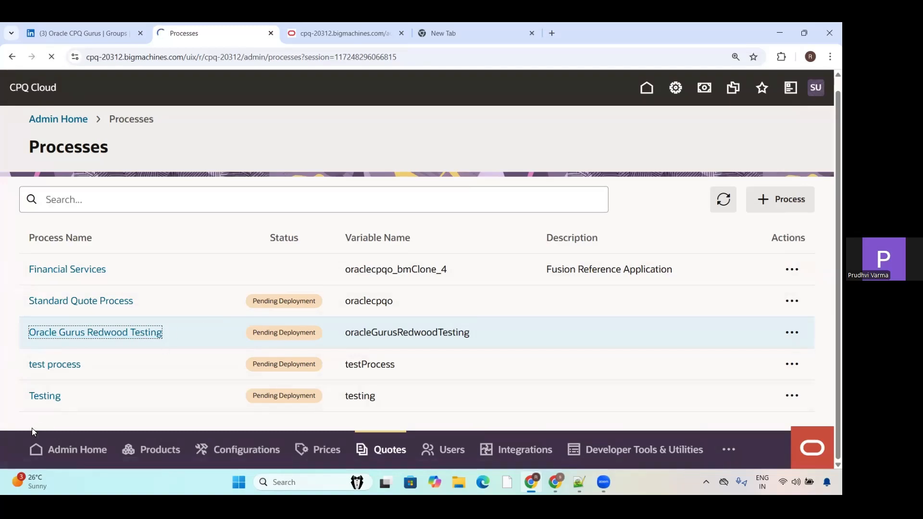
{"action": "left_click_drag", "start_coordinate": [162, 331], "coordinate": [202, 317]}
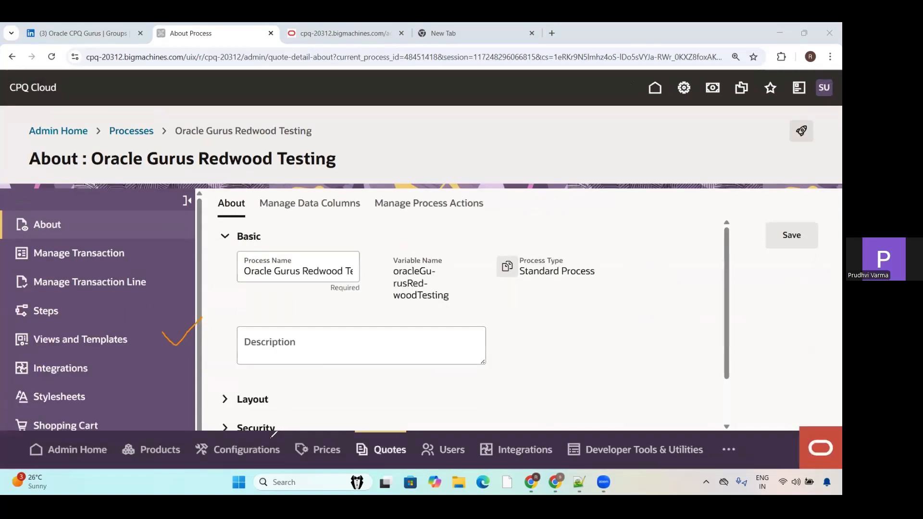
{"action": "key", "text": "ctrl+z"}
{"action": "left_click_drag", "start_coordinate": [347, 161], "coordinate": [406, 133]}
{"action": "mouse_move", "coordinate": [342, 197]}
{"action": "left_mouse_down"}
{"action": "mouse_move", "coordinate": [394, 164]}
{"action": "mouse_move", "coordinate": [423, 195]}
{"action": "mouse_move", "coordinate": [480, 149]}
{"action": "left_mouse_up"}
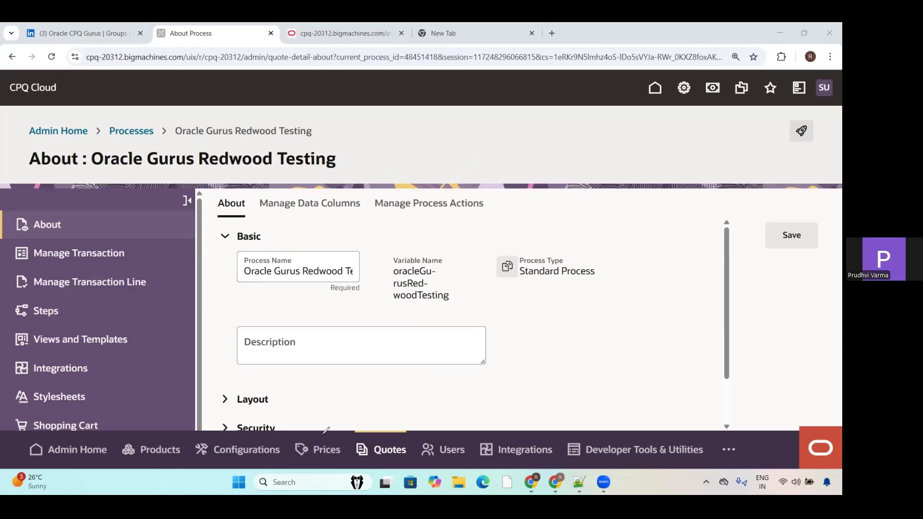
Step: Examine the process's data columns and the fields for creating a data column, including its attribute mapping choices, and close the form without saving
{"action": "left_click", "coordinate": [327, 206]}
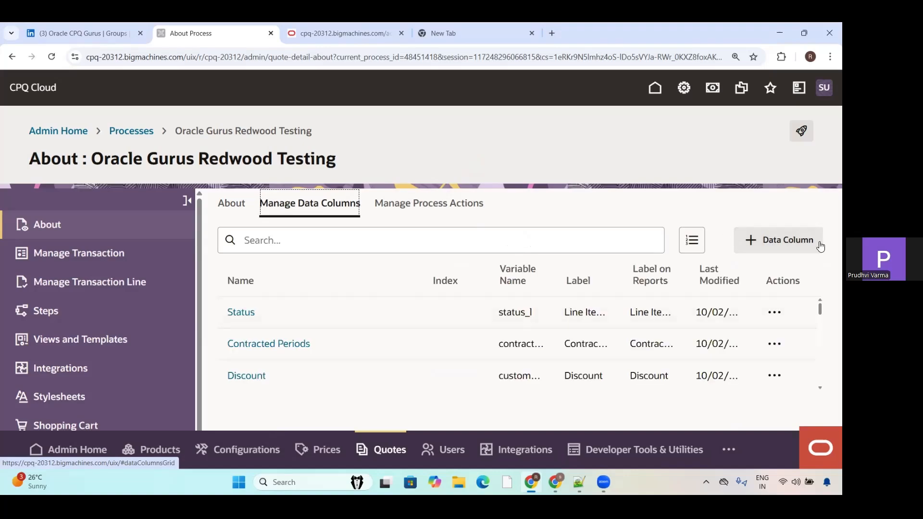
{"action": "left_click", "coordinate": [769, 241]}
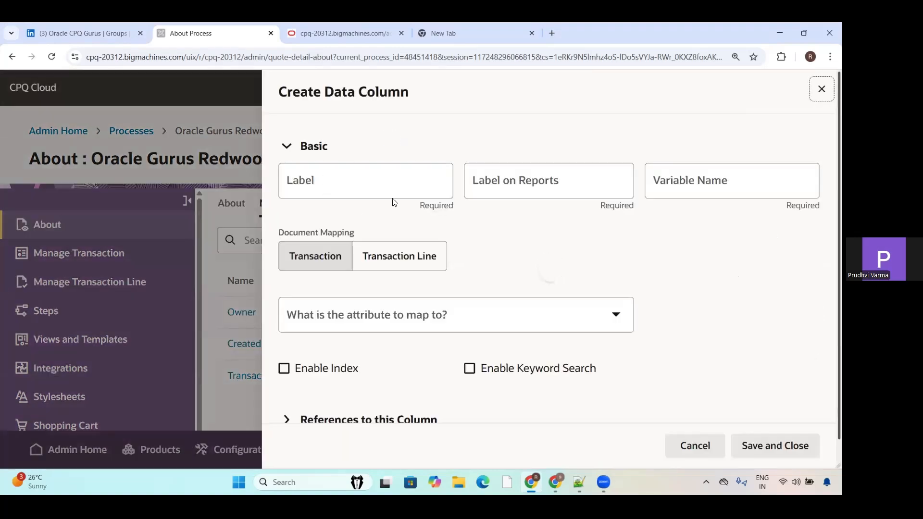
{"action": "left_click", "coordinate": [346, 182]}
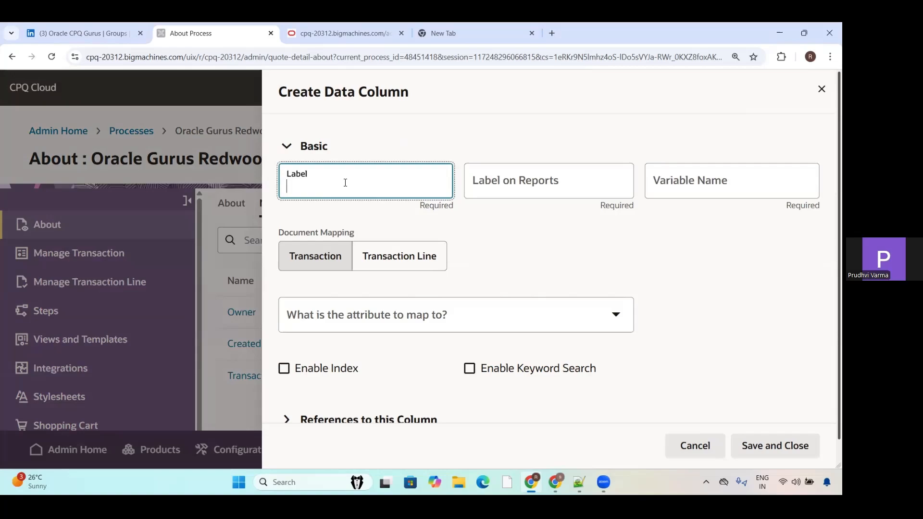
{"action": "left_click", "coordinate": [531, 190]}
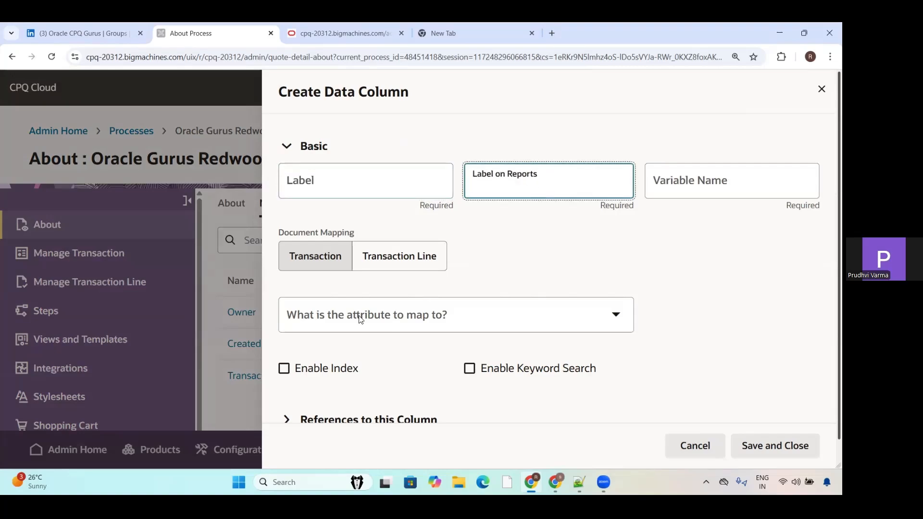
{"action": "left_click", "coordinate": [327, 182]}
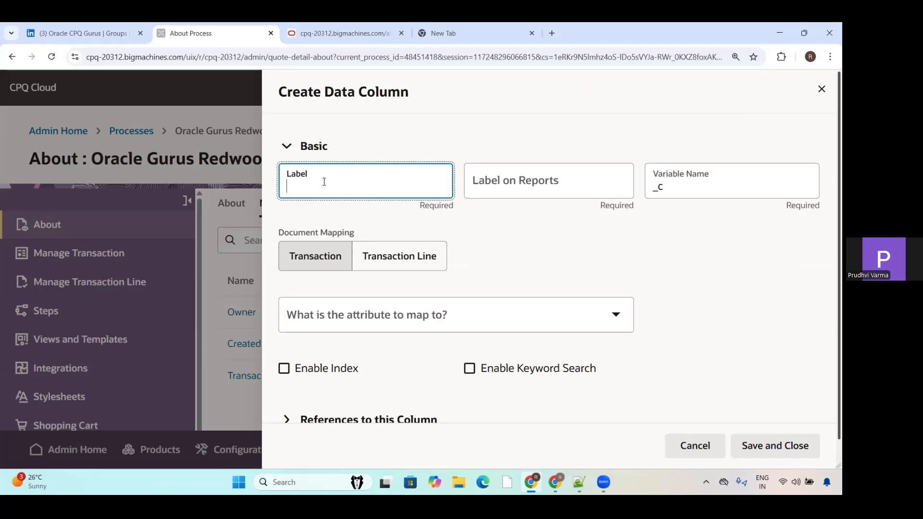
{"action": "left_click", "coordinate": [445, 309]}
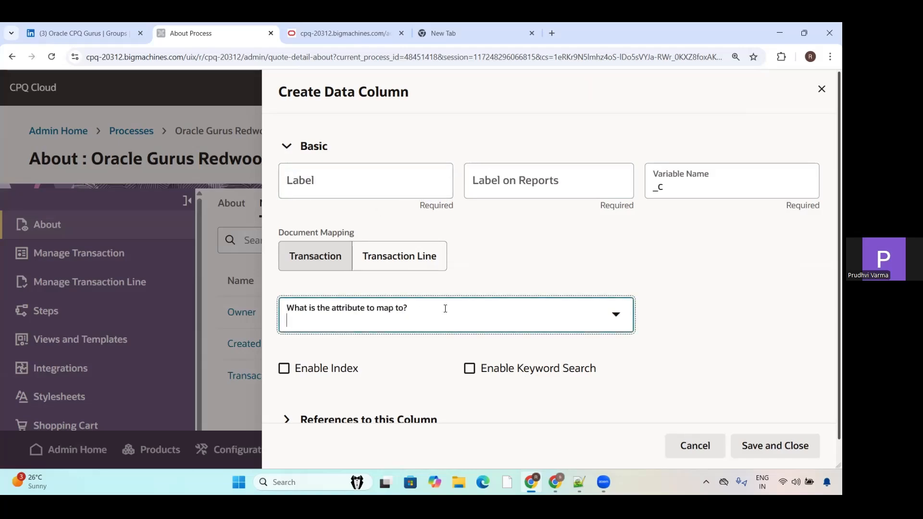
{"action": "left_click", "coordinate": [367, 185]}
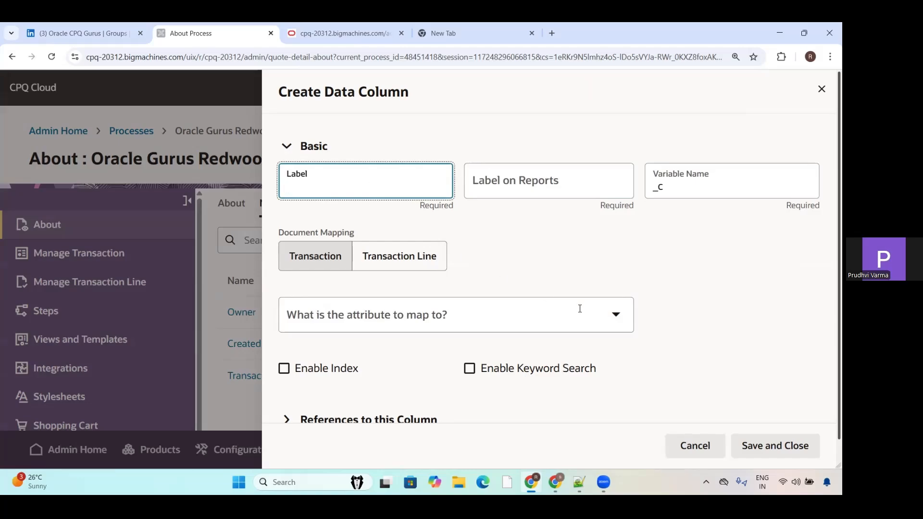
{"action": "left_click", "coordinate": [614, 314]}
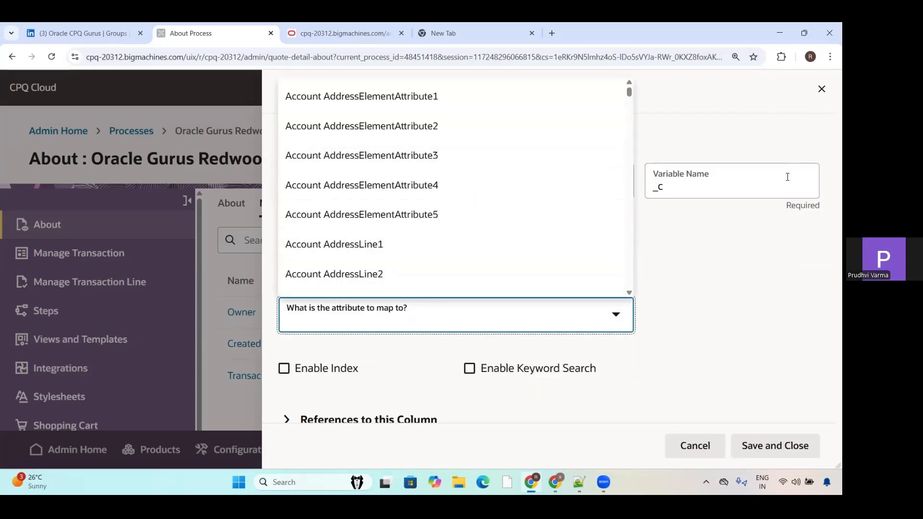
{"action": "left_click", "coordinate": [822, 89]}
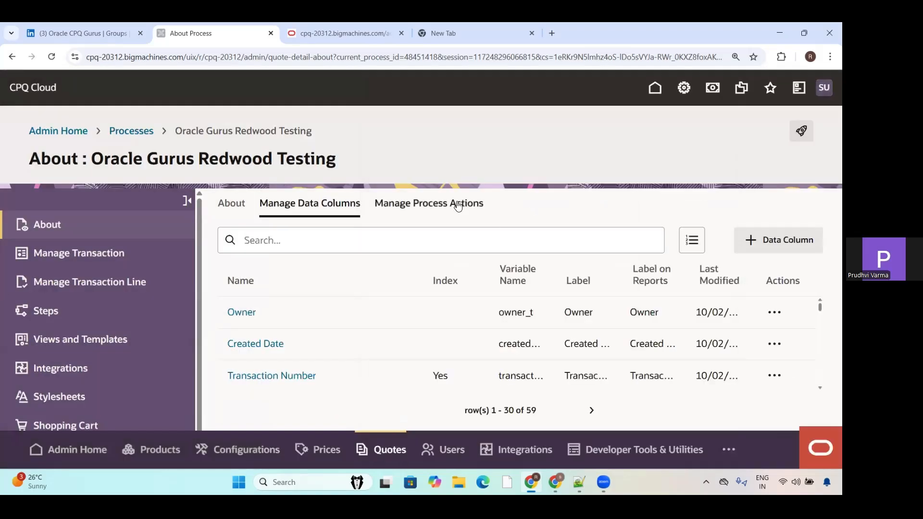
Step: View the process actions, inspect the access permissions of the Owner data column, and leave the permissions window
{"action": "left_click", "coordinate": [458, 206]}
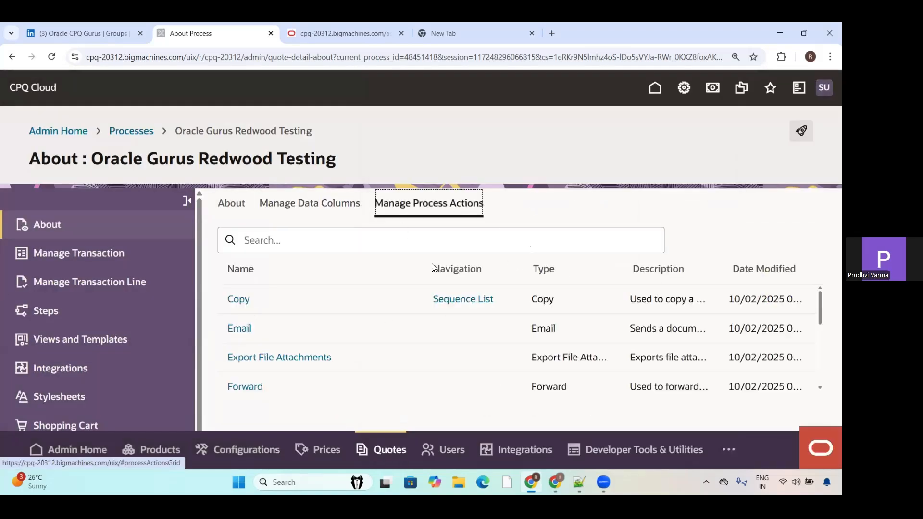
{"action": "left_click", "coordinate": [356, 205]}
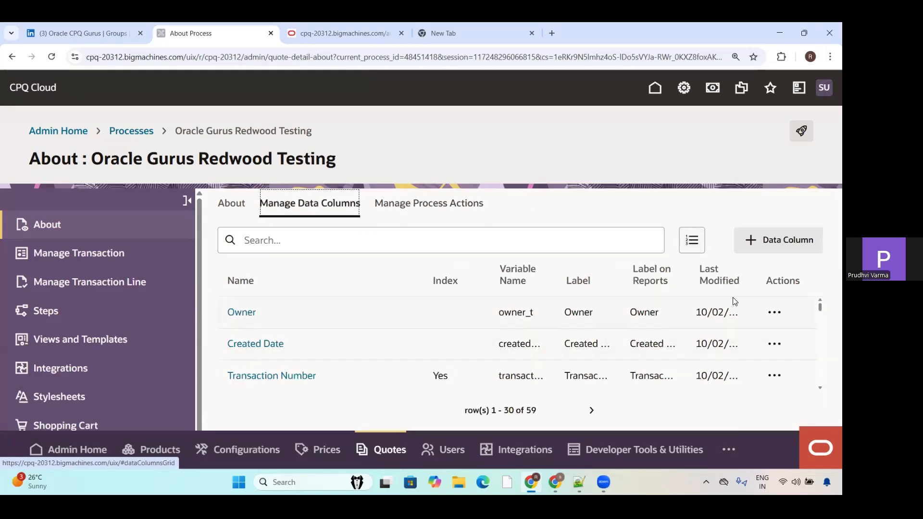
{"action": "left_click", "coordinate": [775, 310]}
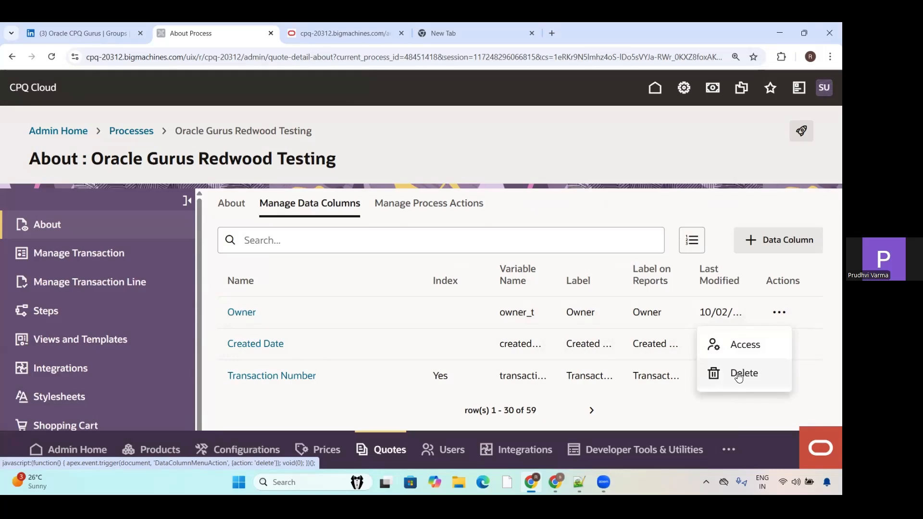
{"action": "left_click", "coordinate": [785, 313]}
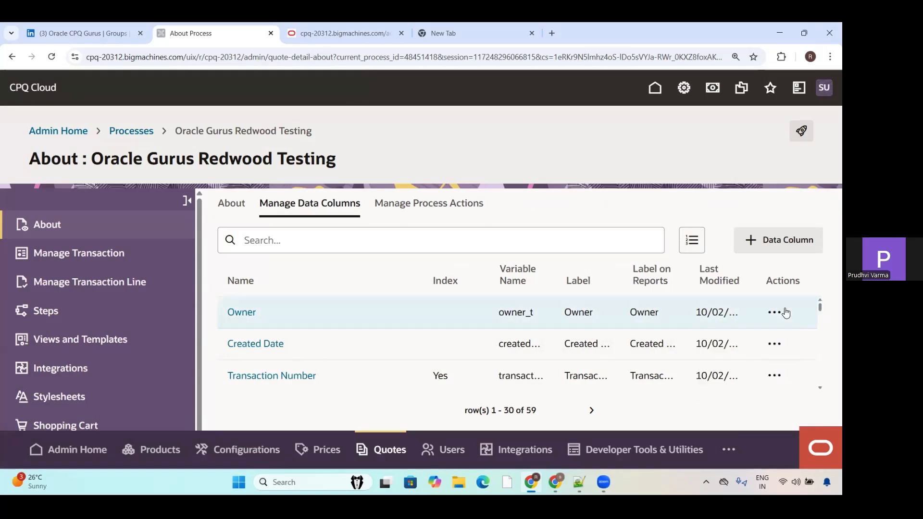
{"action": "left_click", "coordinate": [785, 312]}
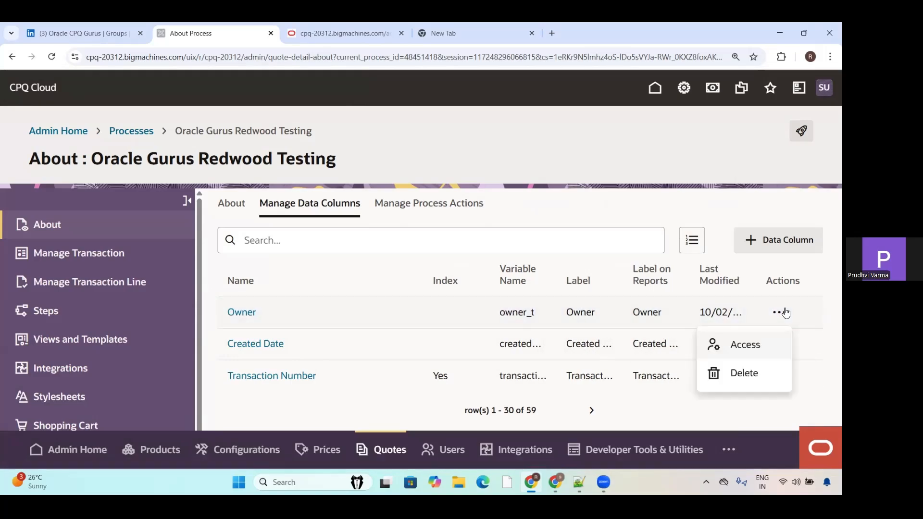
{"action": "left_click", "coordinate": [738, 348]}
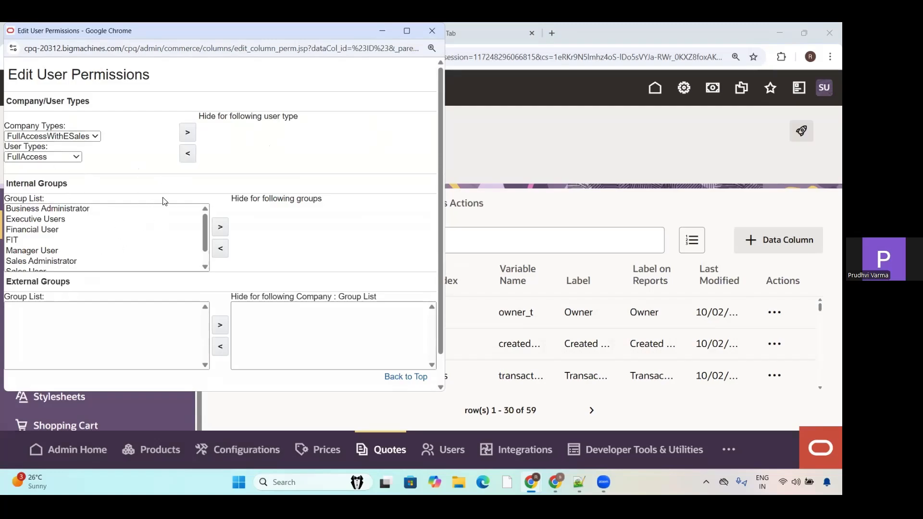
{"action": "left_click", "coordinate": [665, 127]}
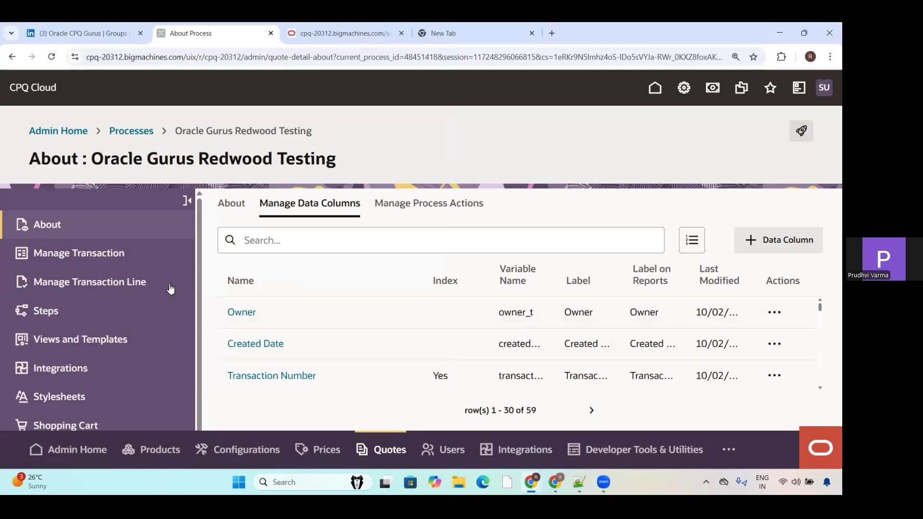
Step: Review the process's general settings and the Transaction document's attributes, including the blank form for creating an attribute
{"action": "left_click", "coordinate": [232, 205]}
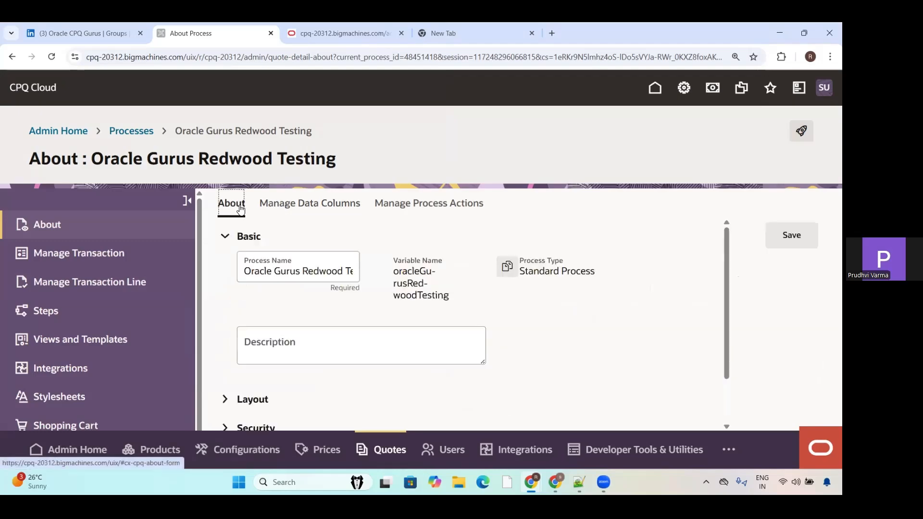
{"action": "scroll", "coordinate": [726, 233], "scroll_direction": "down", "scroll_amount": 2}
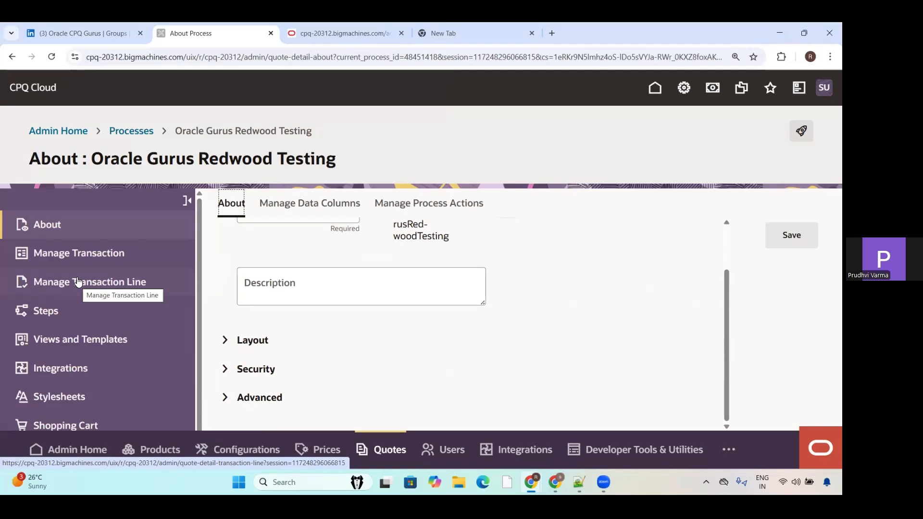
{"action": "left_click", "coordinate": [73, 260]}
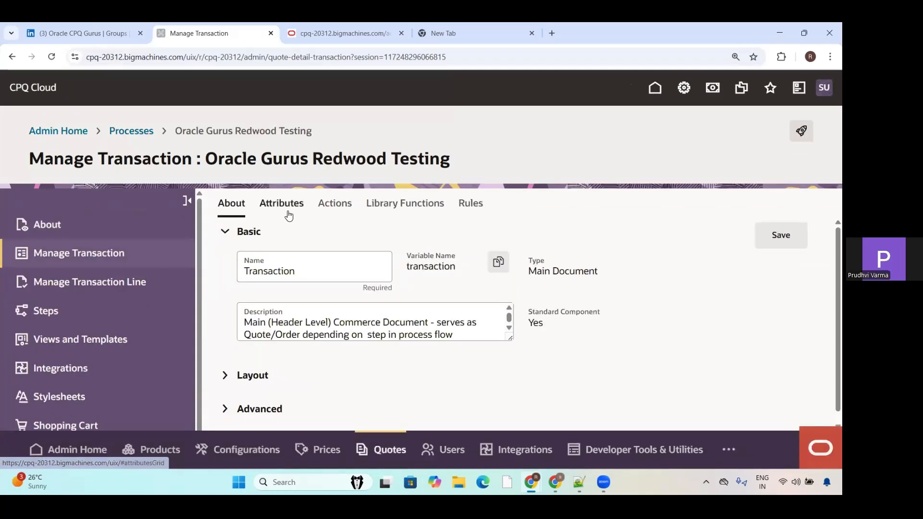
{"action": "left_click", "coordinate": [283, 207]}
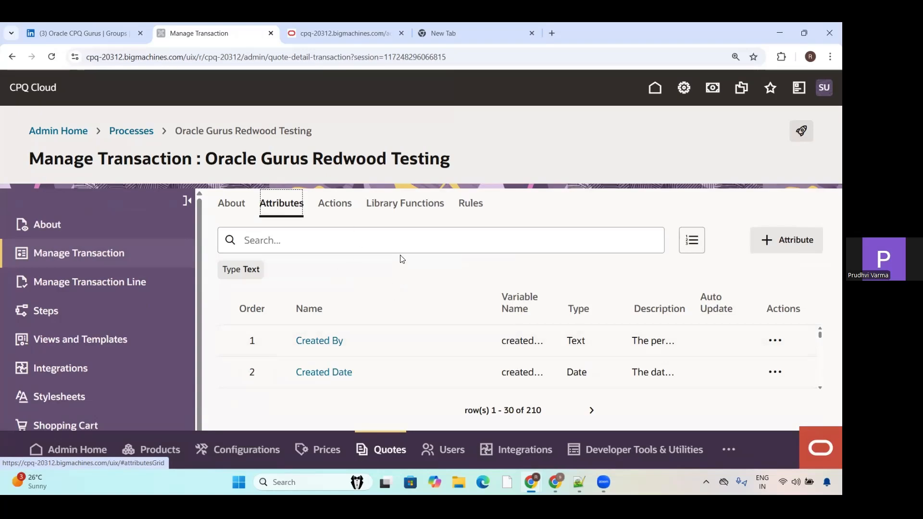
{"action": "left_click", "coordinate": [805, 247]}
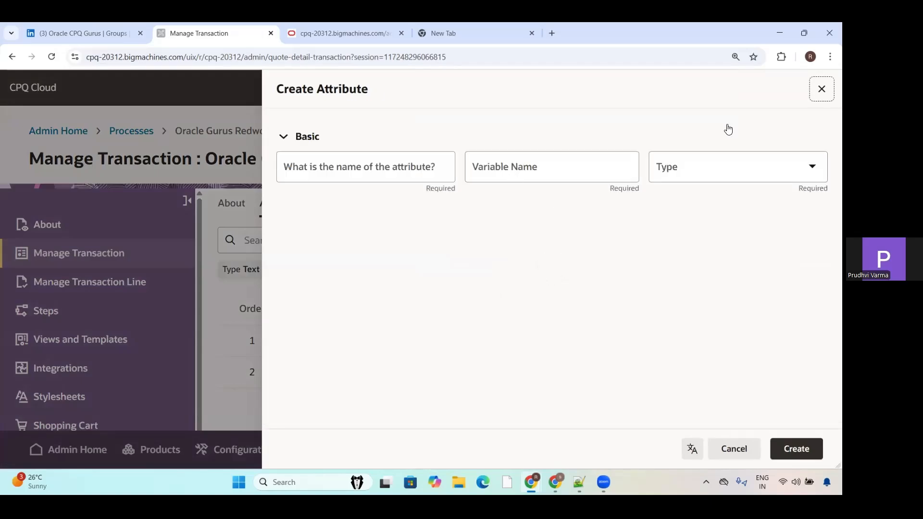
{"action": "left_click", "coordinate": [822, 89]}
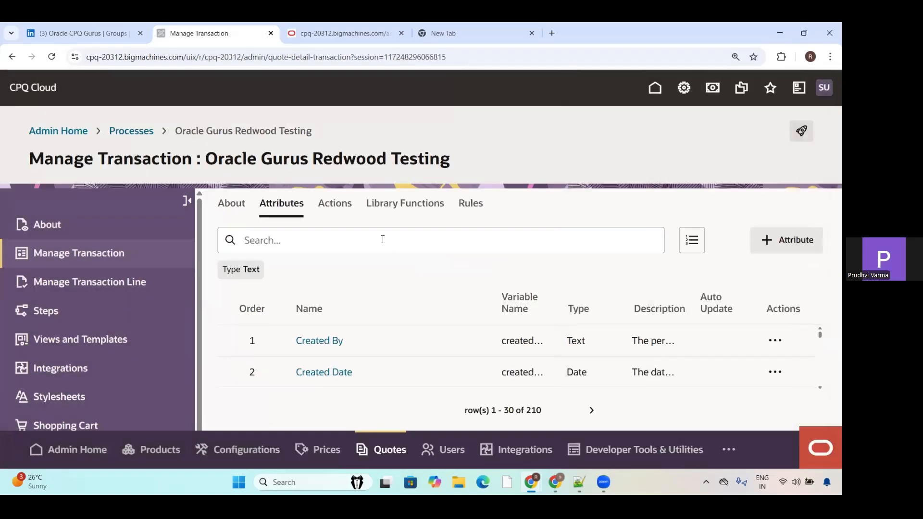
Step: Review the Transaction document's actions and library functions, open the library function creation page, and return to the function list
{"action": "left_click", "coordinate": [335, 210]}
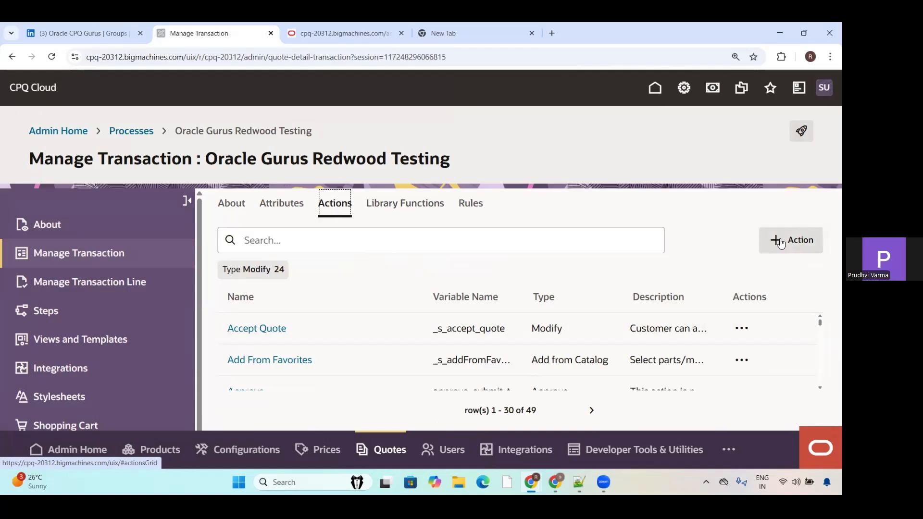
{"action": "left_click", "coordinate": [423, 204]}
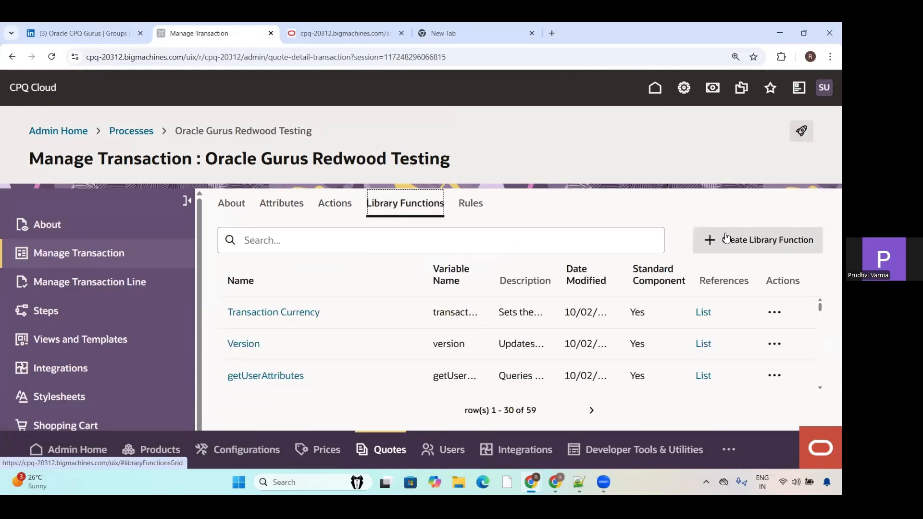
{"action": "left_click", "coordinate": [727, 239]}
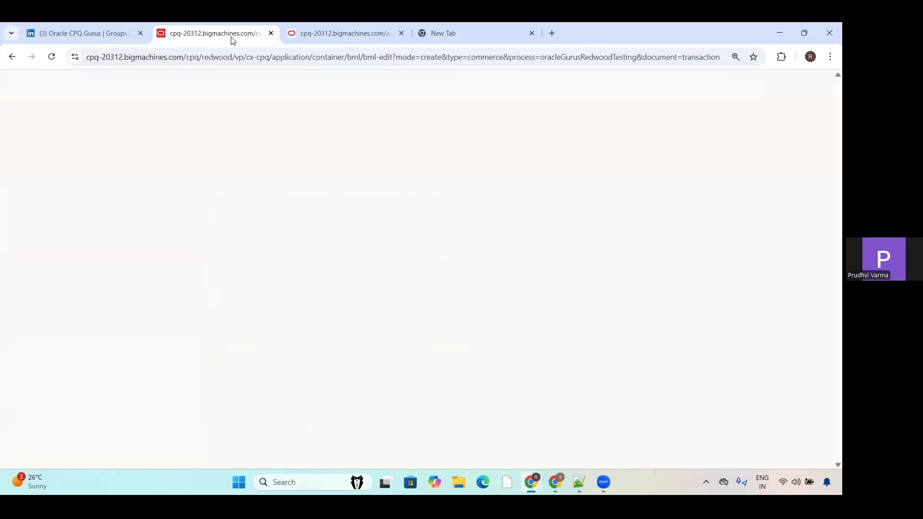
{"action": "left_click", "coordinate": [52, 56]}
{"action": "left_click", "coordinate": [11, 57]}
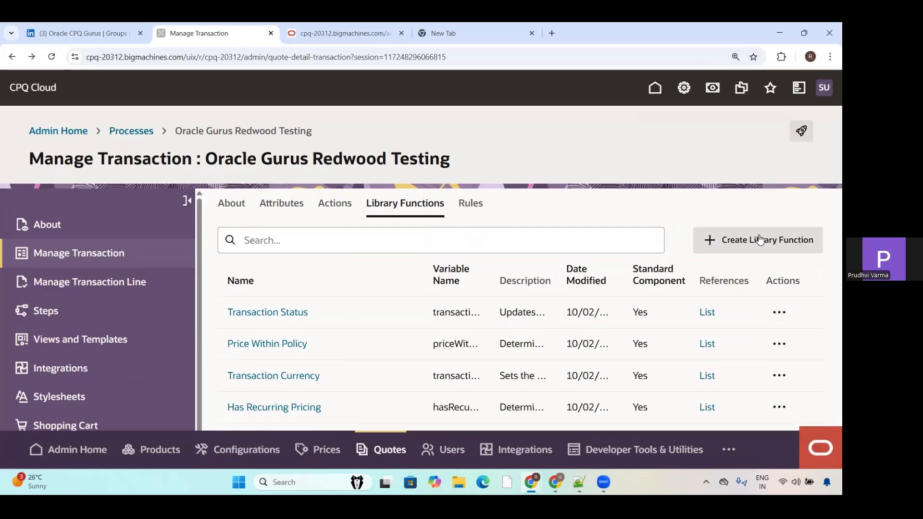
Step: Examine the Transaction rules and the rule types available for a new rule, and cancel the rule creation
{"action": "left_click", "coordinate": [467, 211]}
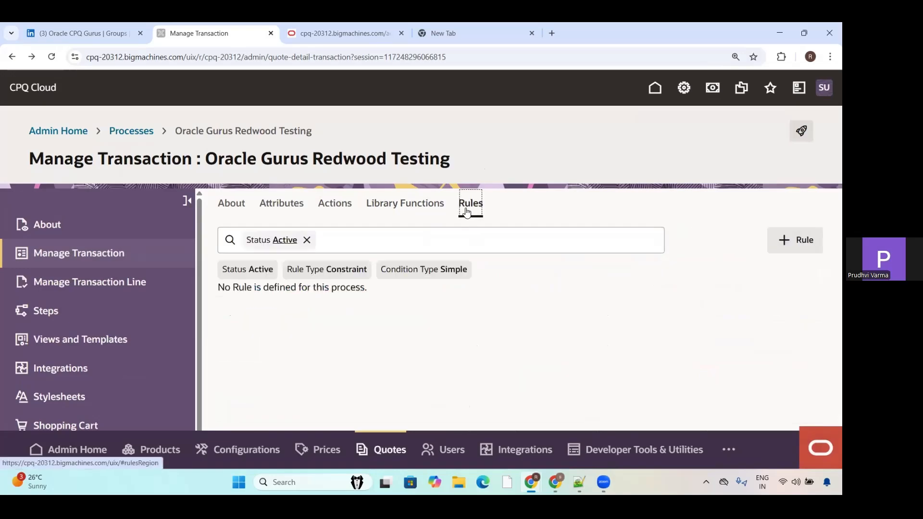
{"action": "left_click", "coordinate": [804, 249]}
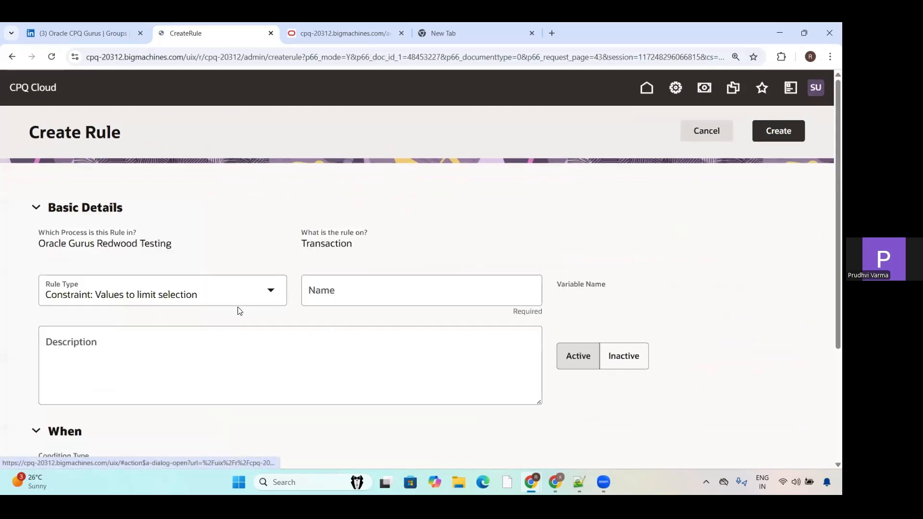
{"action": "left_click", "coordinate": [226, 286]}
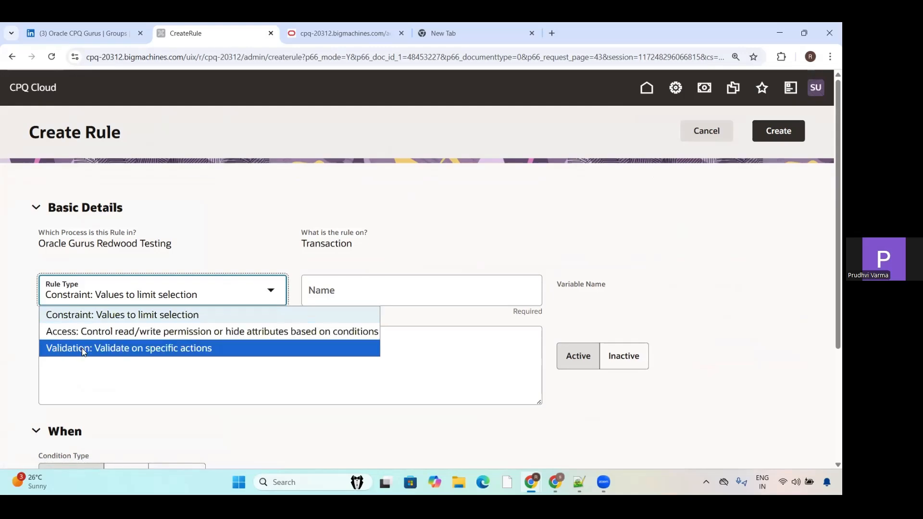
{"action": "left_click", "coordinate": [363, 230]}
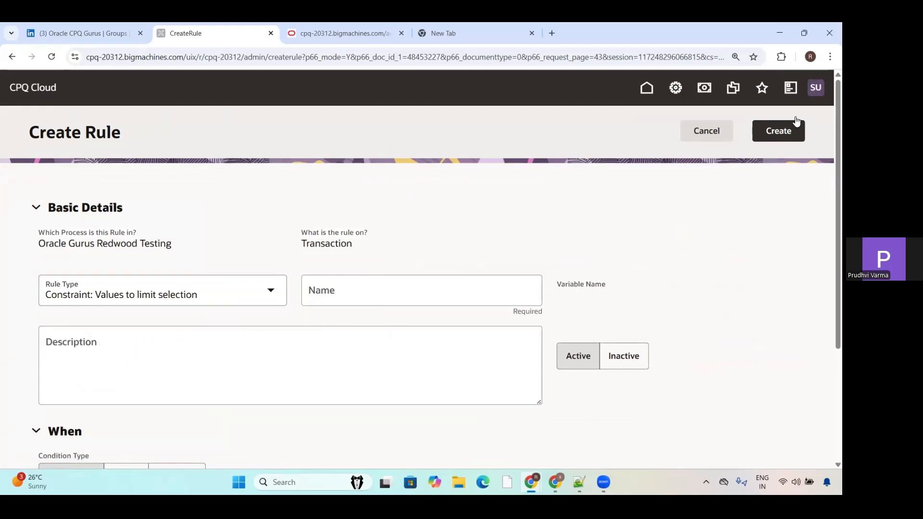
{"action": "left_click", "coordinate": [720, 131]}
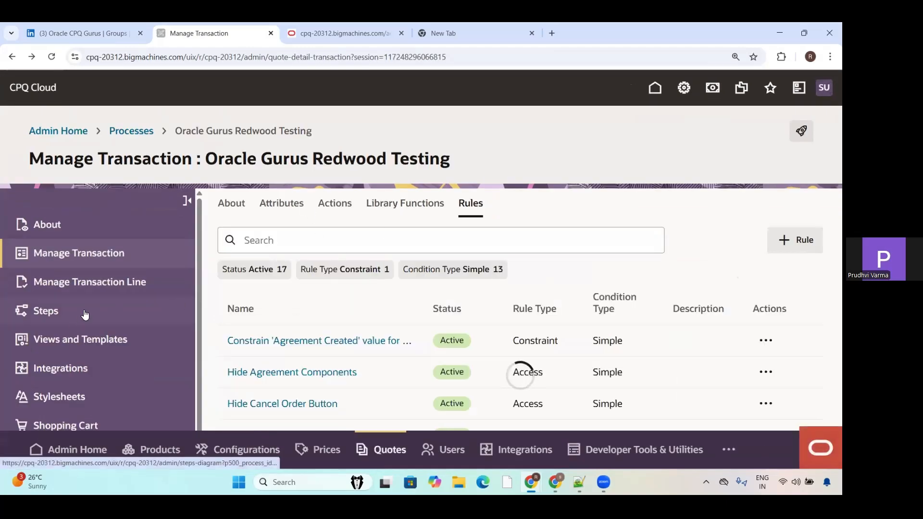
Step: Review the Transaction Line document's general settings, attributes, actions and rules
{"action": "left_click", "coordinate": [85, 283]}
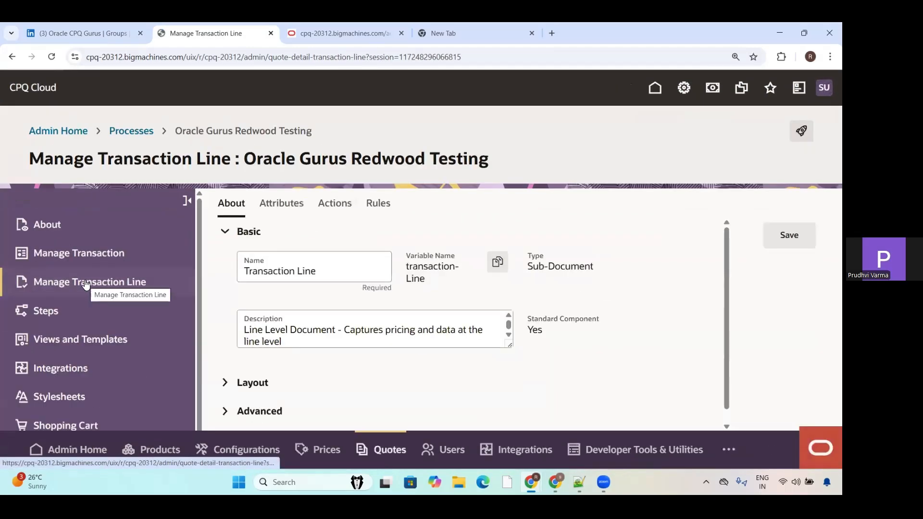
{"action": "left_click", "coordinate": [287, 209]}
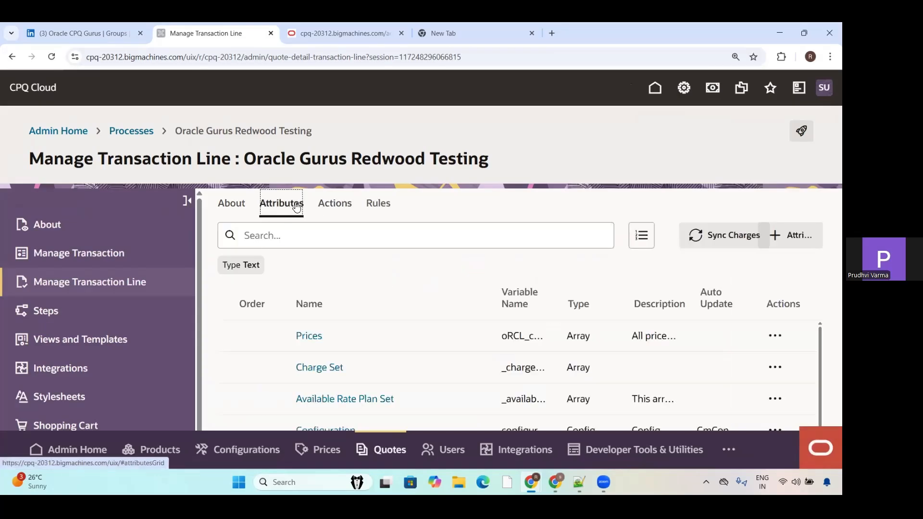
{"action": "left_click", "coordinate": [329, 212]}
{"action": "left_click", "coordinate": [377, 203]}
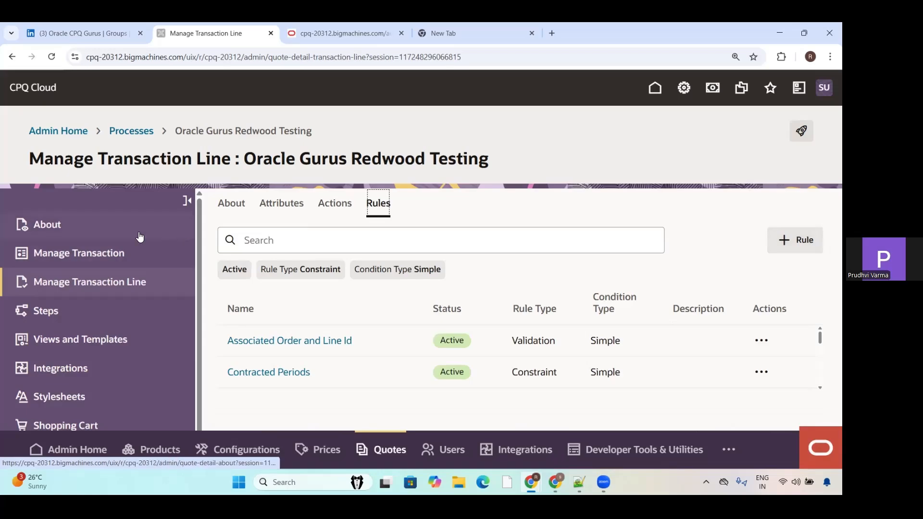
Step: Examine the process's steps diagram for all profiles and all steps
{"action": "left_click", "coordinate": [49, 312]}
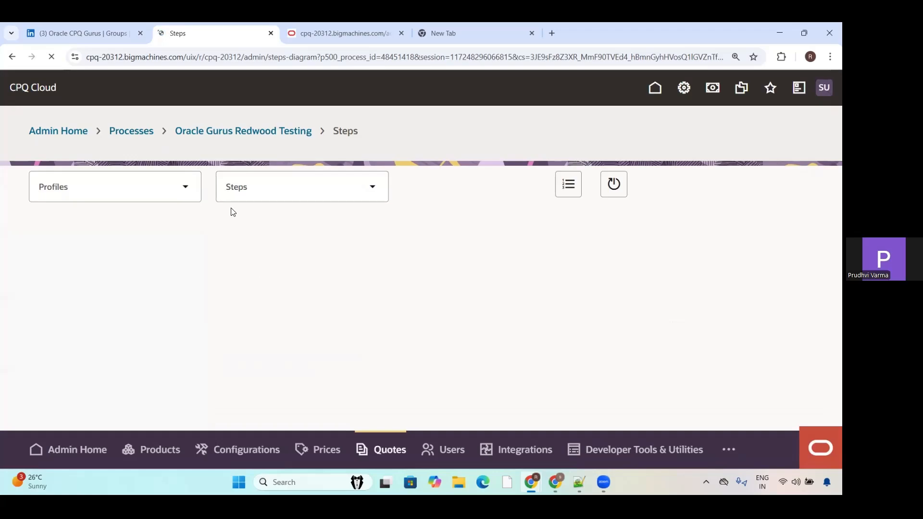
{"action": "left_click", "coordinate": [192, 194]}
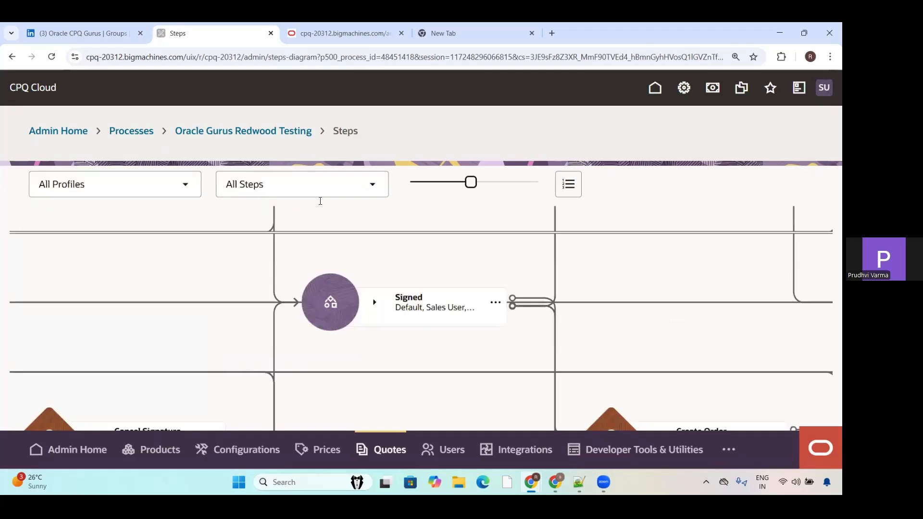
{"action": "scroll", "coordinate": [630, 248], "scroll_direction": "down", "scroll_amount": 3}
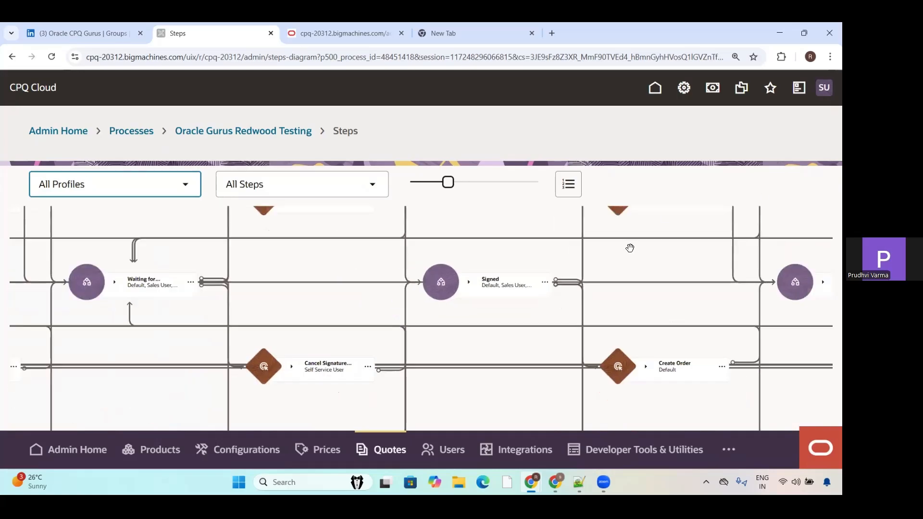
{"action": "scroll", "coordinate": [630, 248], "scroll_direction": "up", "scroll_amount": 3}
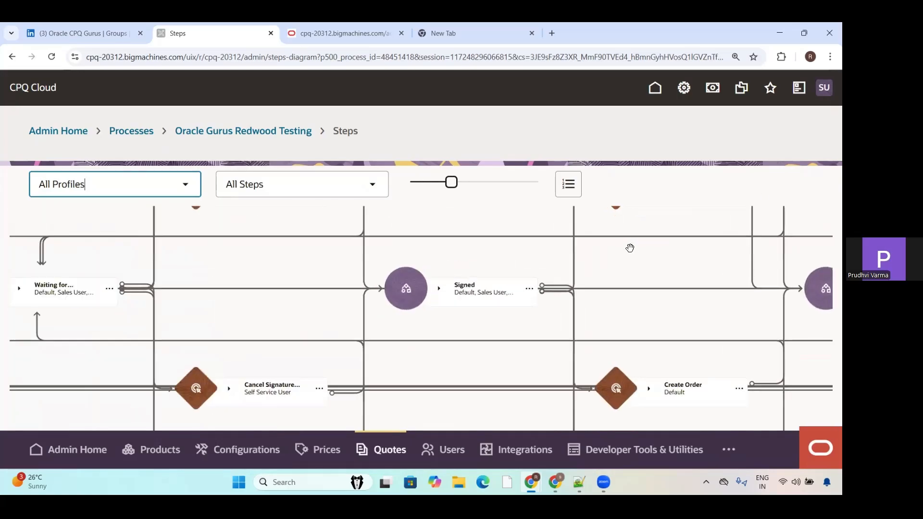
{"action": "scroll", "coordinate": [630, 248], "scroll_direction": "down", "scroll_amount": 2}
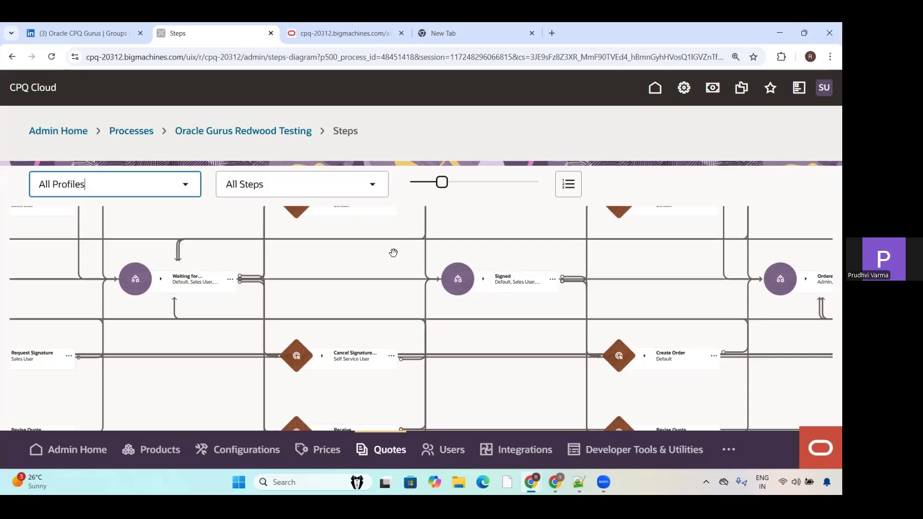
{"action": "scroll", "coordinate": [349, 233], "scroll_direction": "down", "scroll_amount": 5}
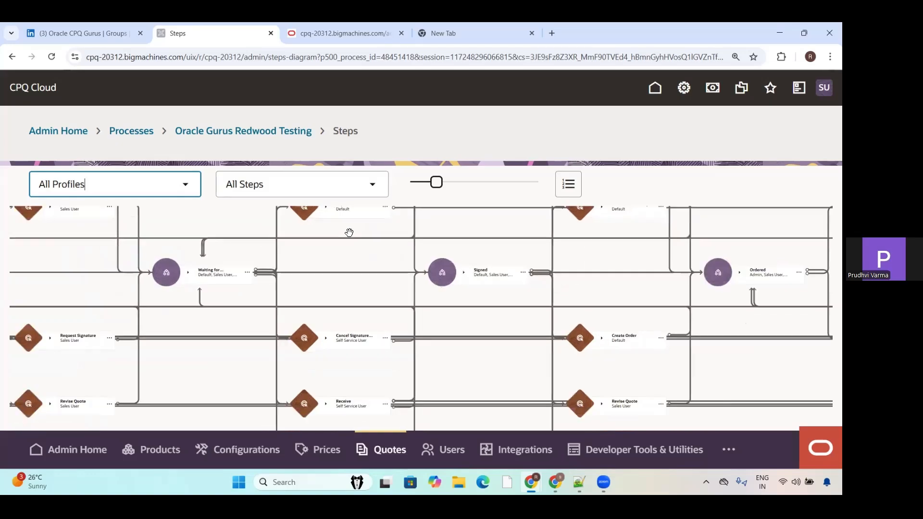
{"action": "scroll", "coordinate": [352, 237], "scroll_direction": "up", "scroll_amount": 2}
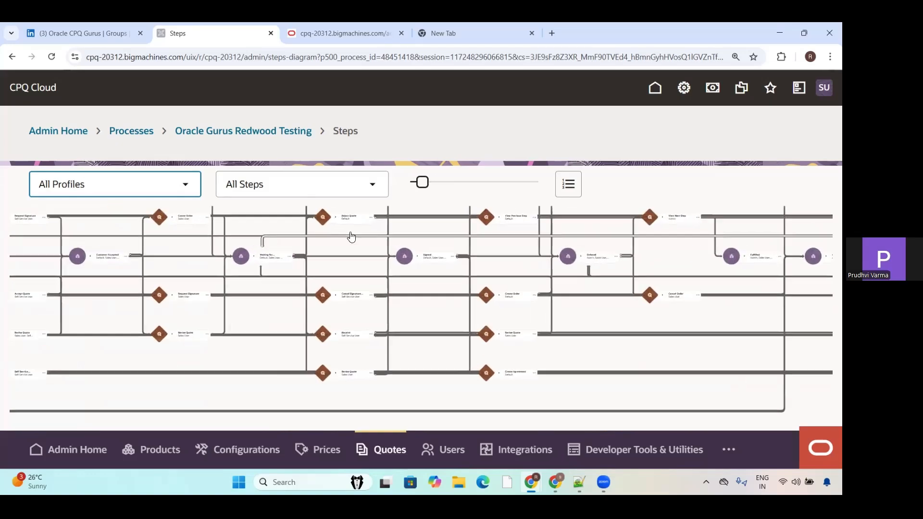
Step: Filter the steps diagram by the Admin profile and the Start step
{"action": "left_click", "coordinate": [169, 188]}
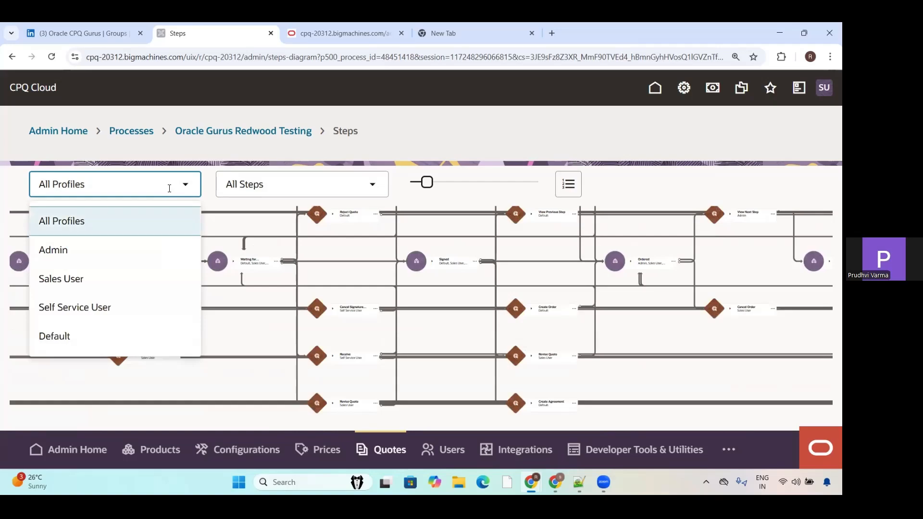
{"action": "left_click", "coordinate": [68, 248]}
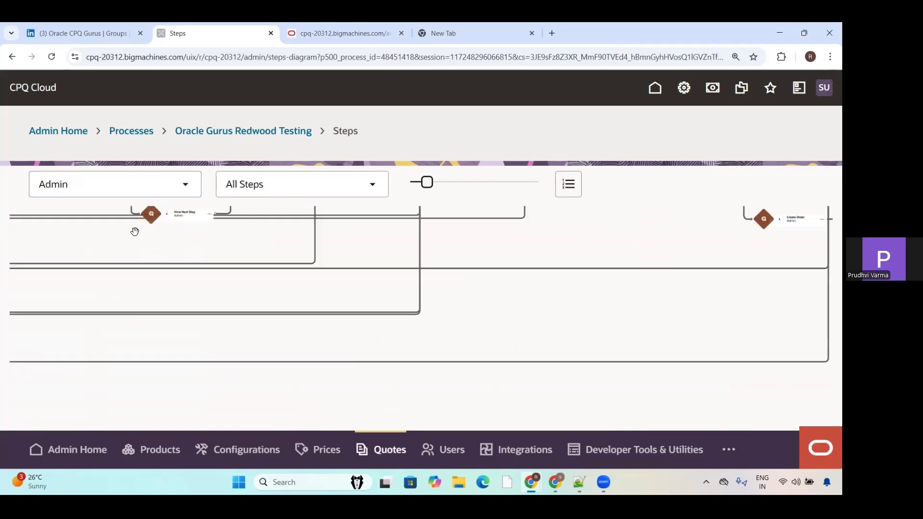
{"action": "left_click", "coordinate": [263, 189]}
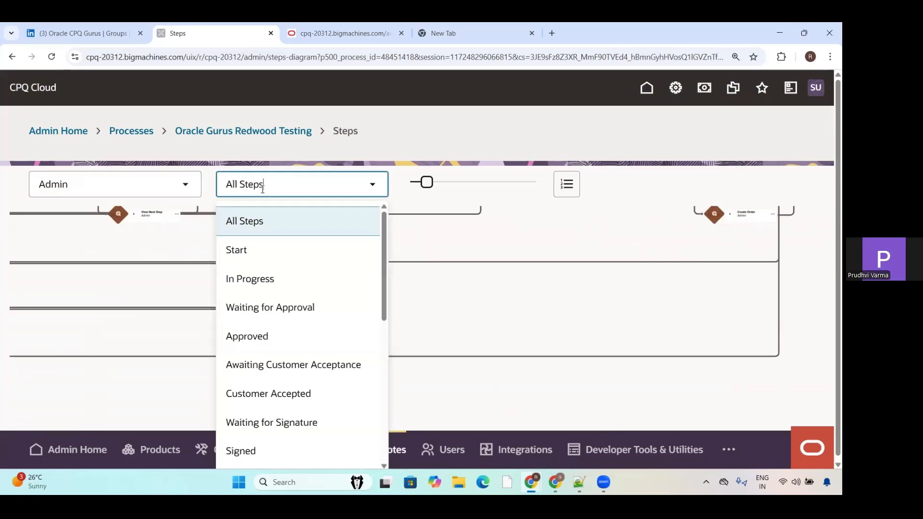
{"action": "left_click", "coordinate": [249, 250]}
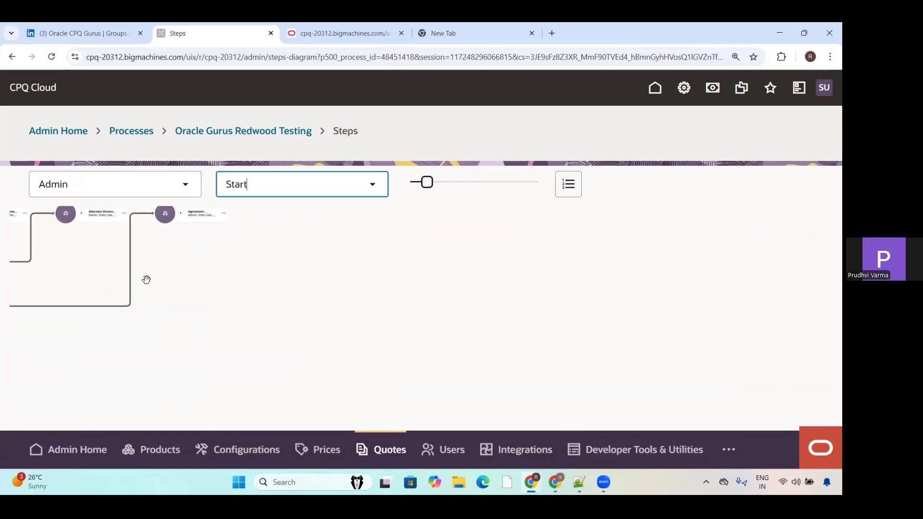
Step: Examine the filtered steps diagram from the Start step through its Save and View Next Step actions to the steps they lead to
{"action": "scroll", "coordinate": [146, 280], "scroll_direction": "up", "scroll_amount": 5}
{"action": "left_click", "coordinate": [809, 381]}
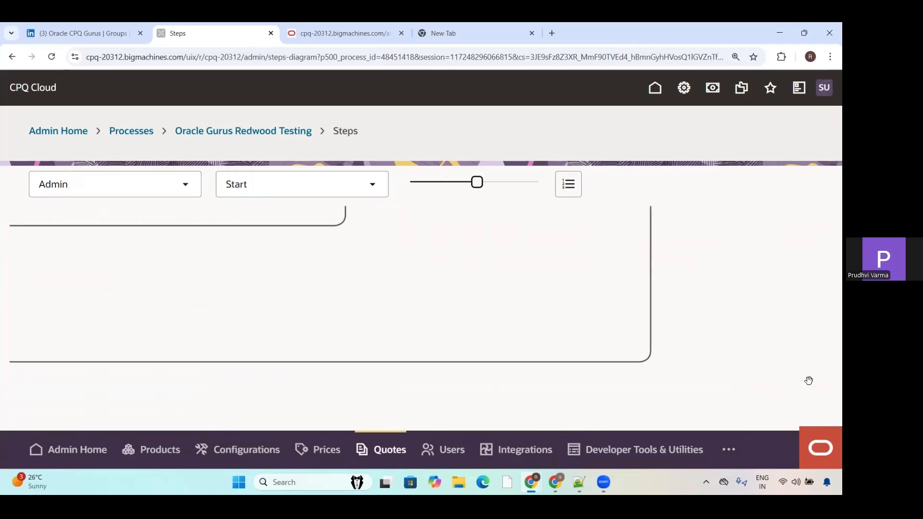
{"action": "left_click_drag", "start_coordinate": [371, 323], "coordinate": [407, 476]}
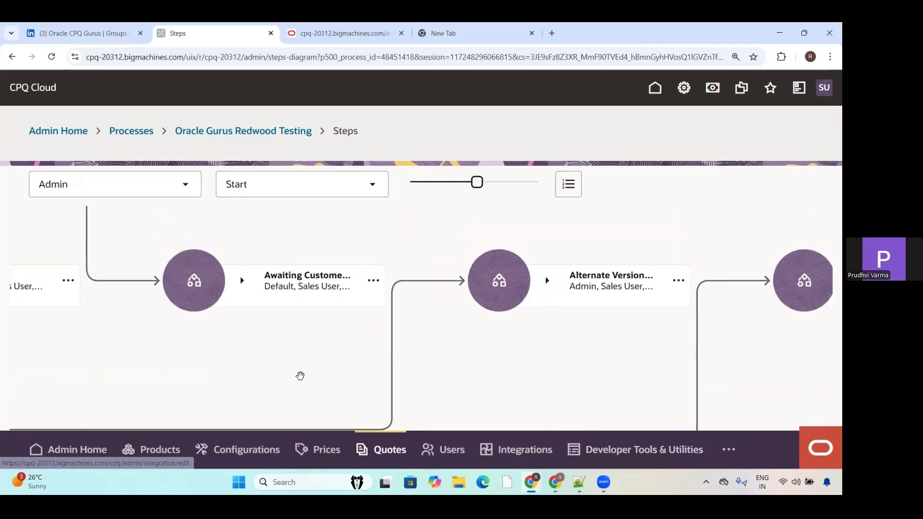
{"action": "left_click_drag", "start_coordinate": [301, 377], "coordinate": [673, 461]}
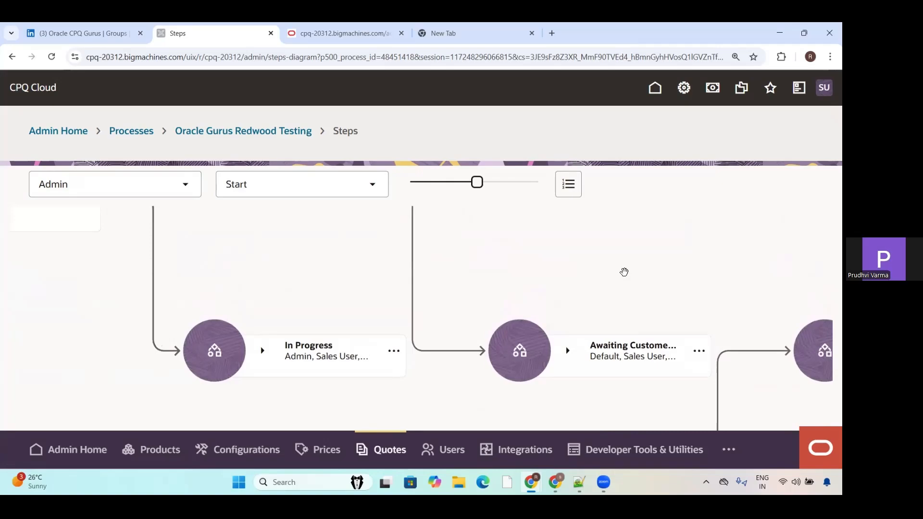
{"action": "left_click_drag", "start_coordinate": [595, 255], "coordinate": [755, 393]}
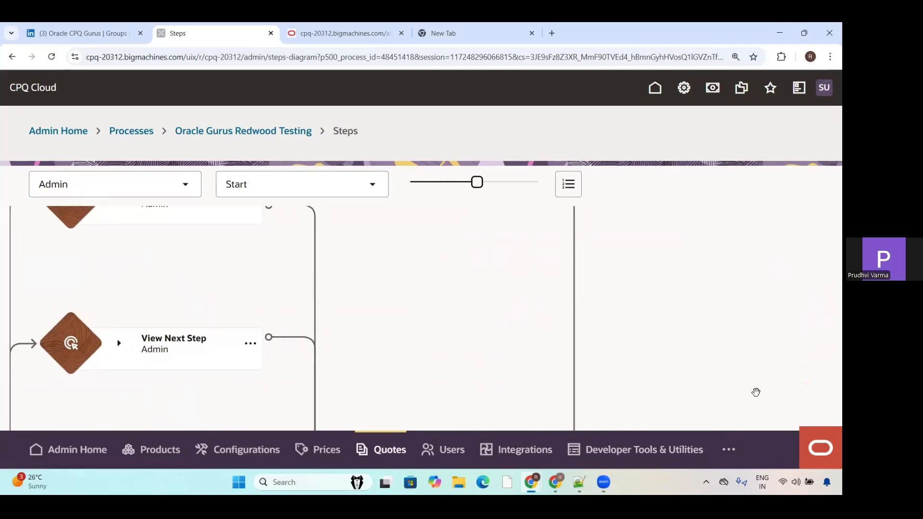
{"action": "left_click_drag", "start_coordinate": [470, 278], "coordinate": [820, 319]}
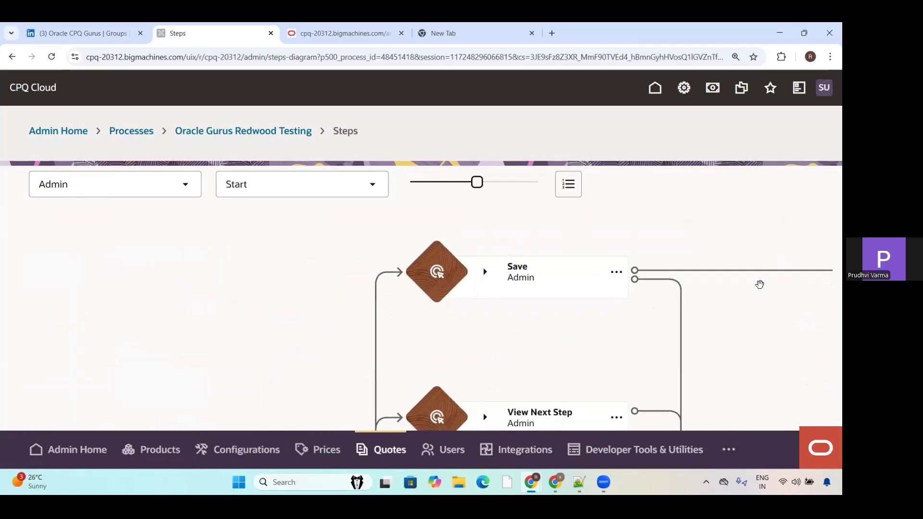
{"action": "left_click_drag", "start_coordinate": [716, 267], "coordinate": [611, 201]}
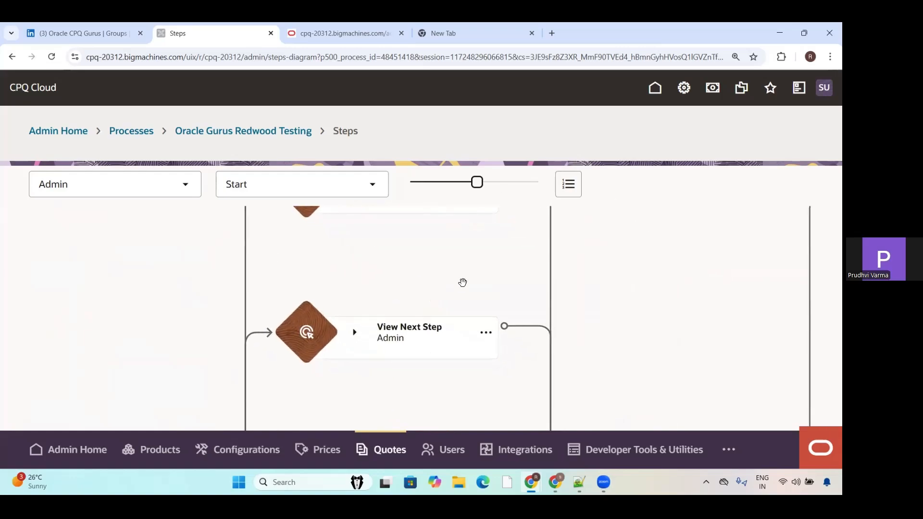
{"action": "scroll", "coordinate": [680, 284], "scroll_direction": "down", "scroll_amount": 2}
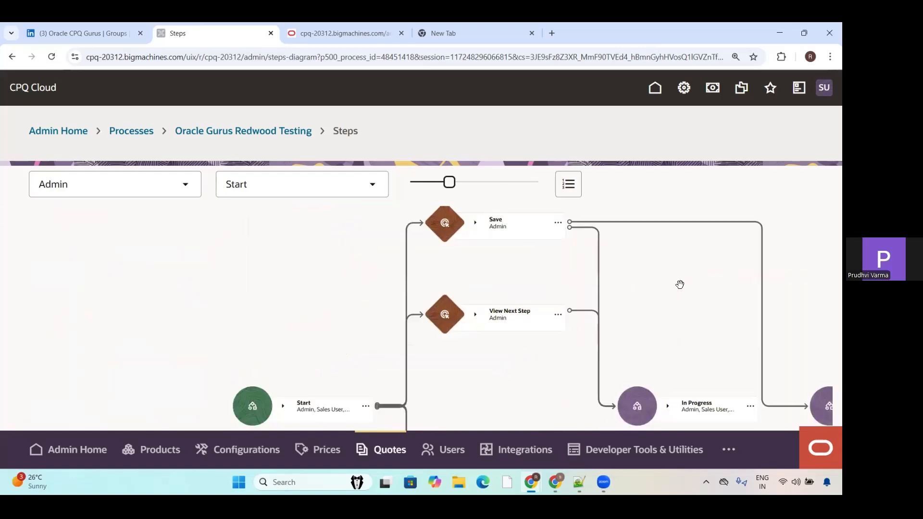
{"action": "scroll", "coordinate": [679, 284], "scroll_direction": "down", "scroll_amount": 1}
{"action": "left_click", "coordinate": [437, 383]}
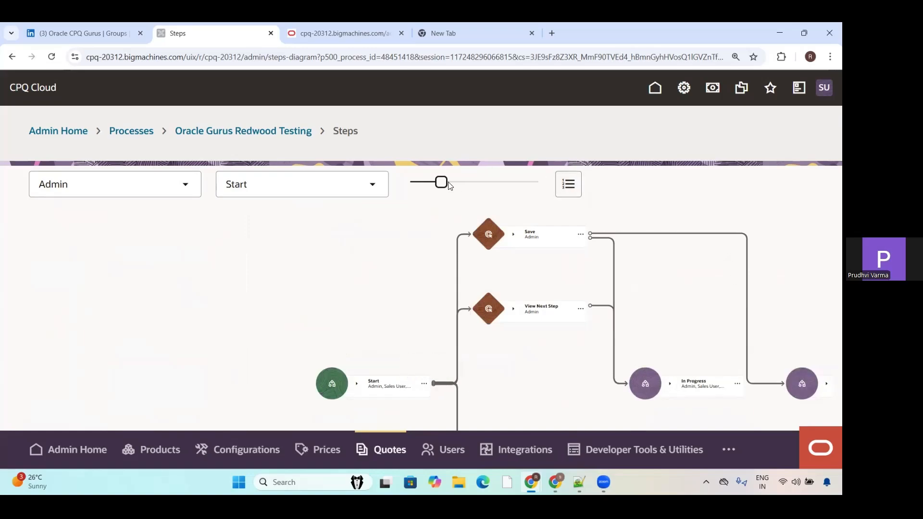
{"action": "left_click_drag", "start_coordinate": [443, 181], "coordinate": [437, 233]}
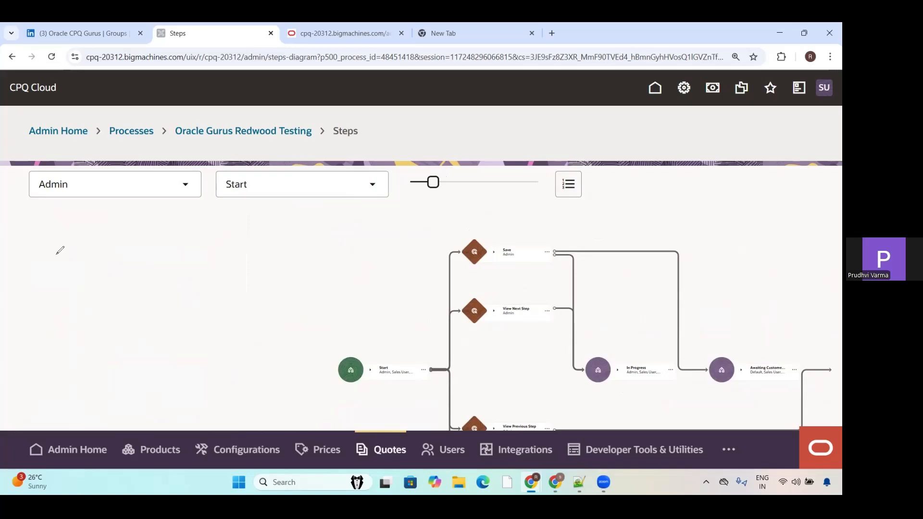
{"action": "mouse_move", "coordinate": [57, 253]}
{"action": "left_mouse_down"}
{"action": "mouse_move", "coordinate": [95, 286]}
{"action": "mouse_move", "coordinate": [129, 261]}
{"action": "mouse_move", "coordinate": [185, 260]}
{"action": "mouse_move", "coordinate": [210, 236]}
{"action": "left_mouse_up"}
Step: Return to the process overview, view its text library templates under Views and Templates, and open the creation of a new template
{"action": "left_click", "coordinate": [200, 134]}
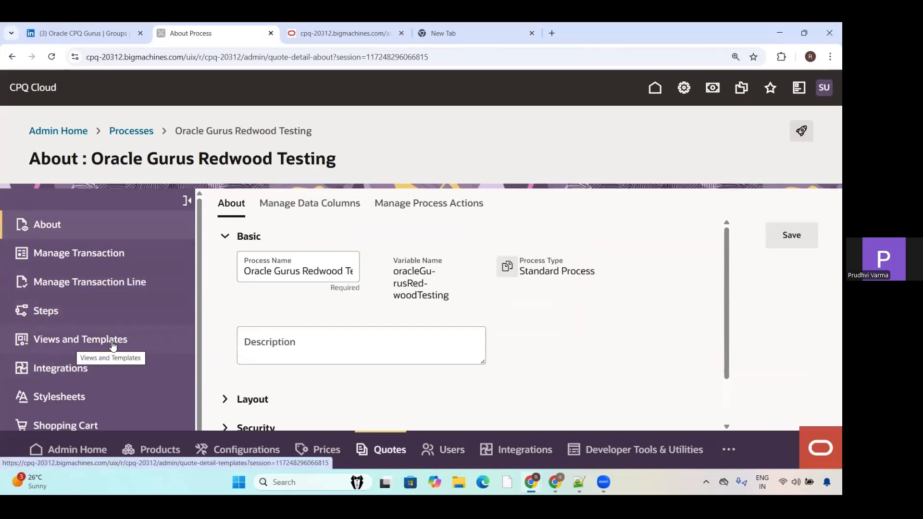
{"action": "left_click", "coordinate": [65, 345]}
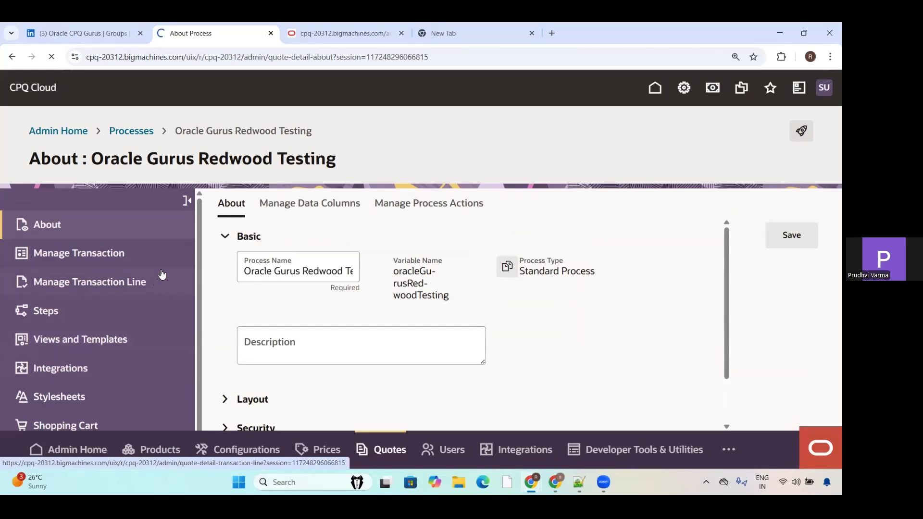
{"action": "left_click_drag", "start_coordinate": [198, 231], "coordinate": [204, 299]}
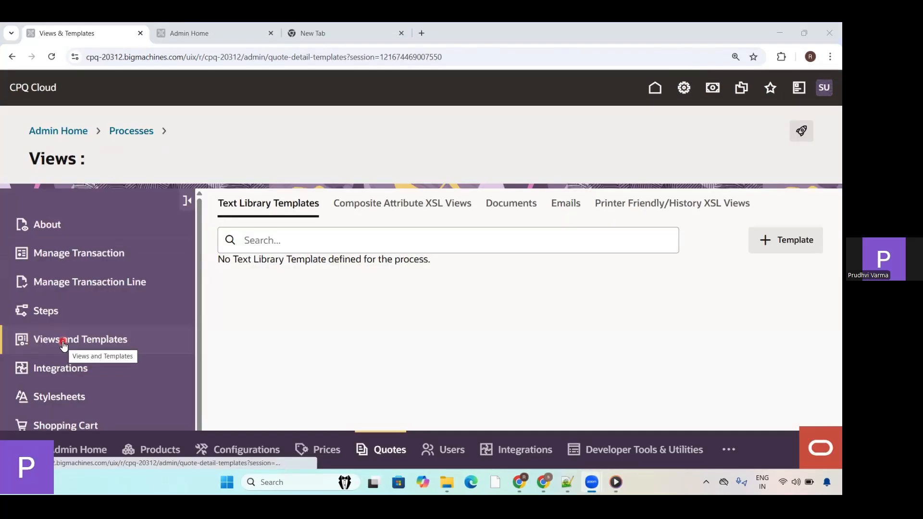
{"action": "left_click", "coordinate": [63, 341]}
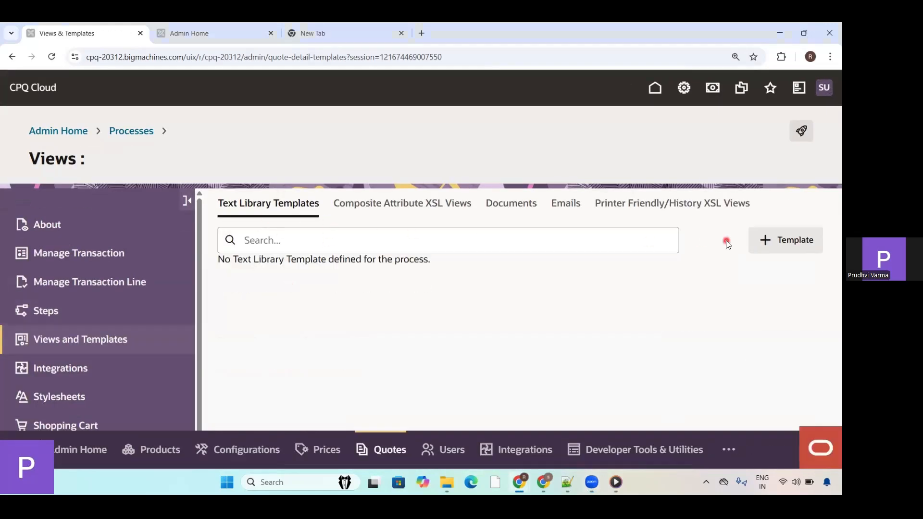
{"action": "left_click", "coordinate": [793, 243]}
Step: Try to create a document template named "Demo CPQ Gurus" in English with Multiple Languages and Track Changes enabled
{"action": "left_click", "coordinate": [524, 206]}
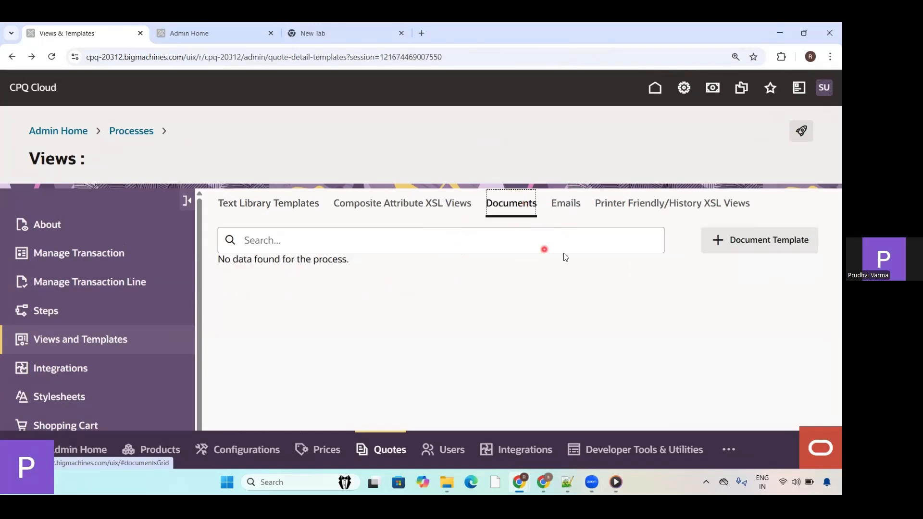
{"action": "left_click", "coordinate": [762, 242]}
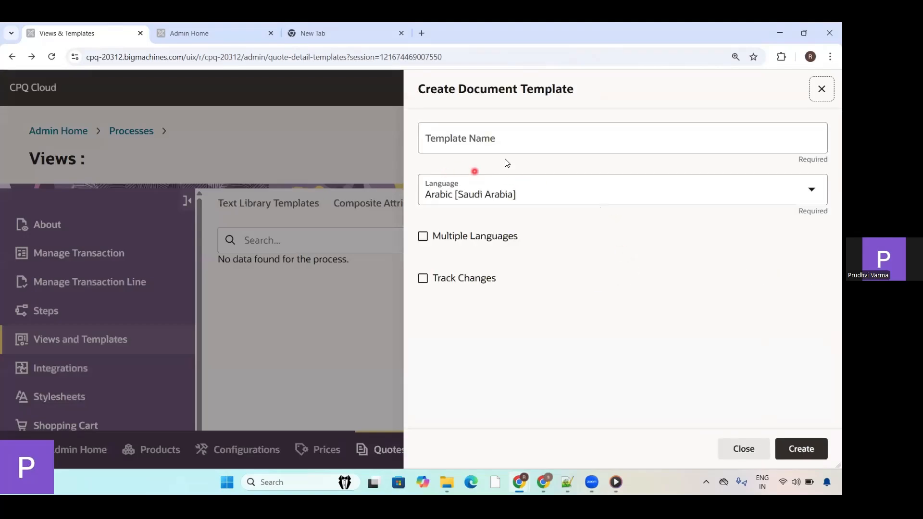
{"action": "left_click", "coordinate": [463, 144]}
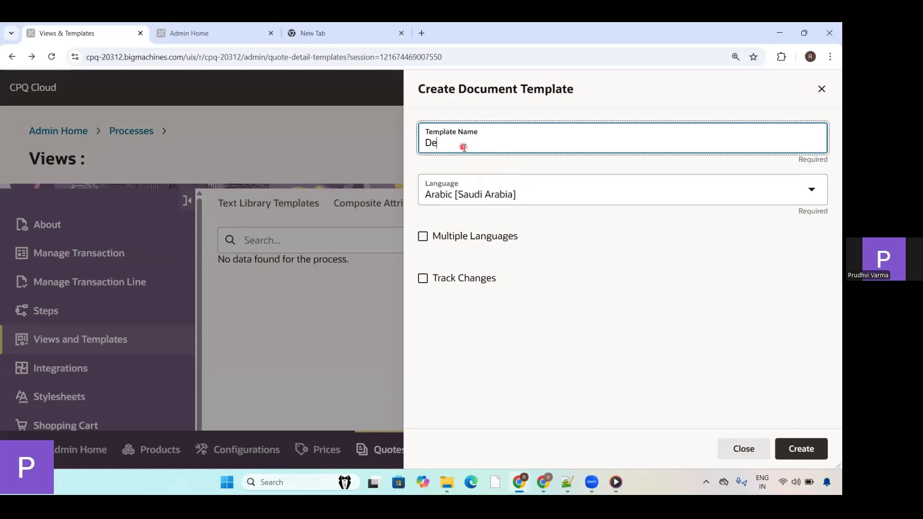
{"action": "type", "text": "Demo CPQ Gurus"}
{"action": "left_click", "coordinate": [538, 196]}
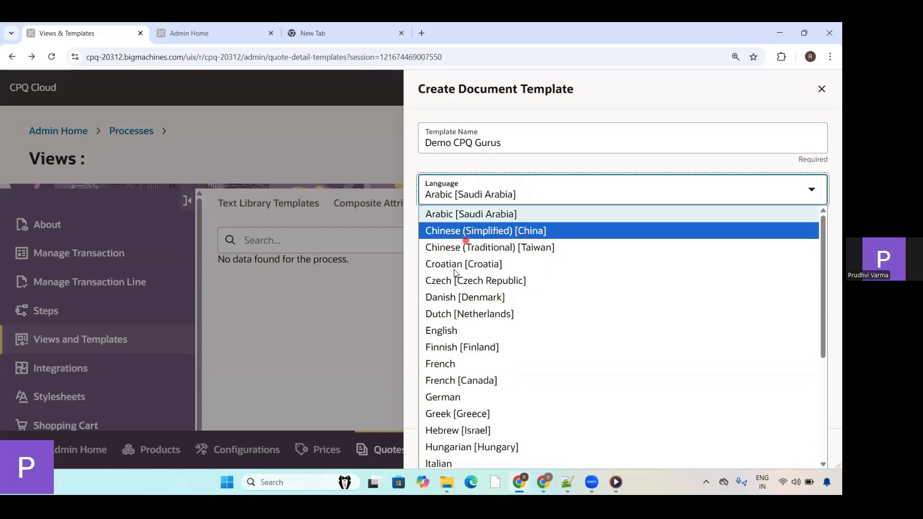
{"action": "left_click", "coordinate": [451, 329]}
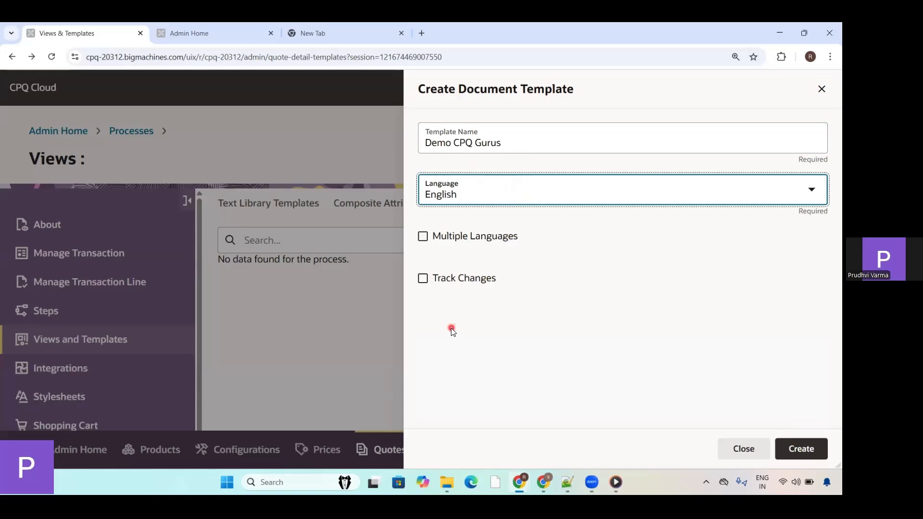
{"action": "left_click", "coordinate": [423, 236]}
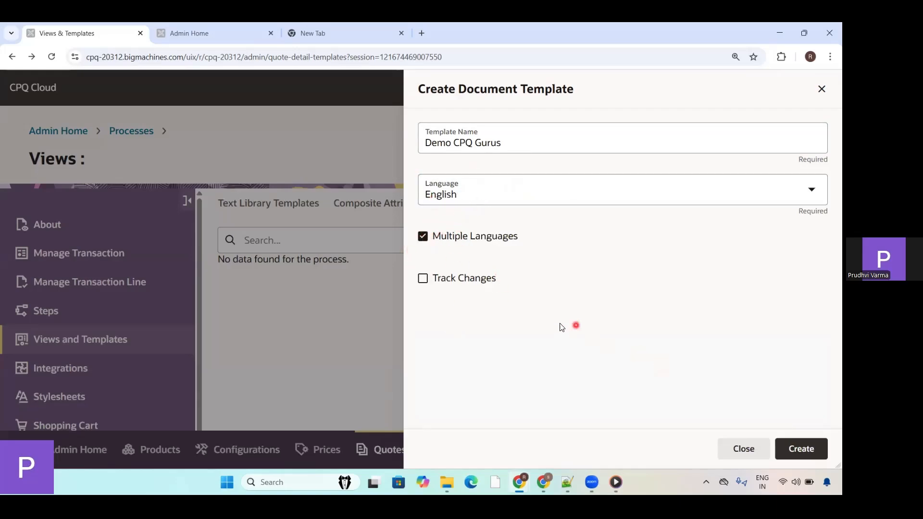
{"action": "left_click", "coordinate": [424, 279]}
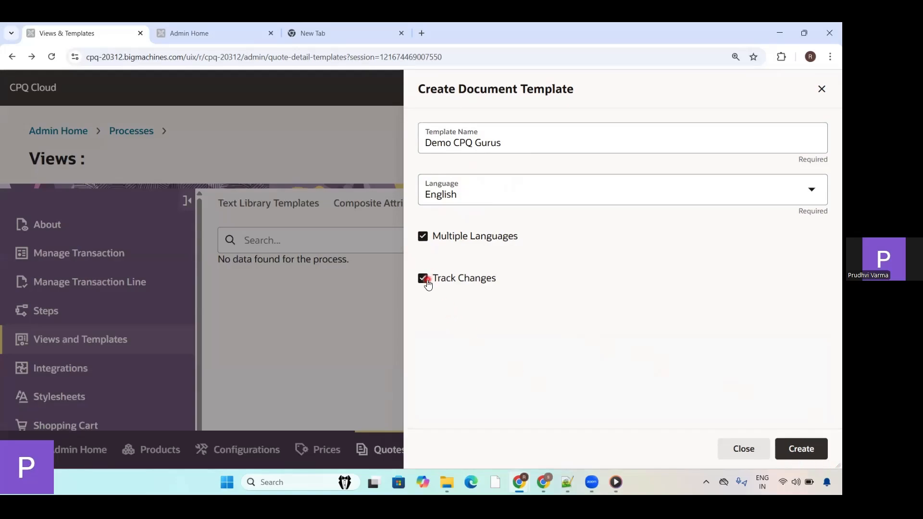
{"action": "left_click", "coordinate": [800, 452]}
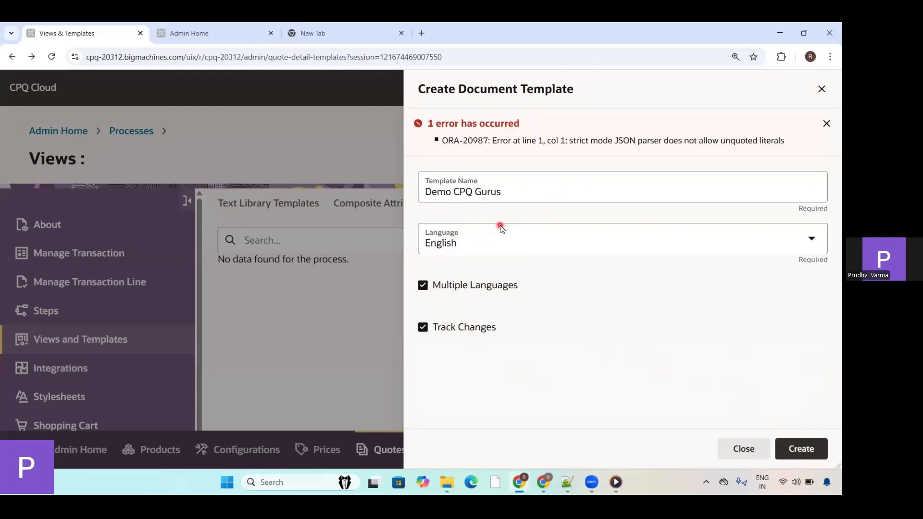
Step: Replace the document template's name with "Text", dismiss the error and close the creation form without creating the template
{"action": "left_click", "coordinate": [473, 191]}
{"action": "key", "text": "BackSpace"}
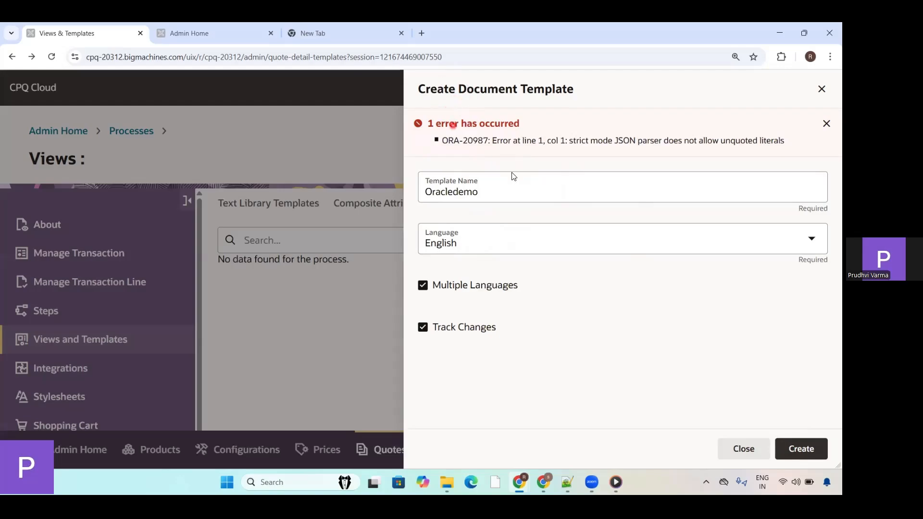
{"action": "left_click", "coordinate": [487, 191]}
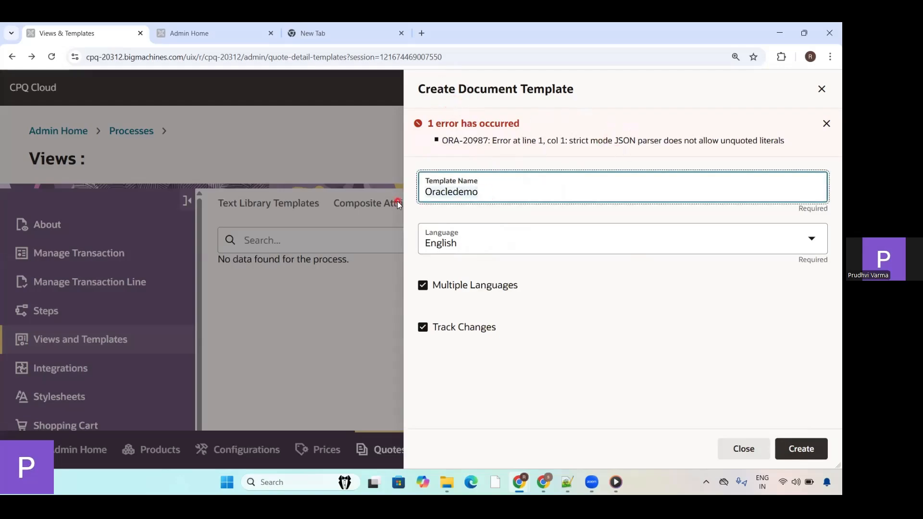
{"action": "key", "text": "ctrl+a"}
{"action": "key", "text": "BackSpace"}
{"action": "type", "text": "Text"}
{"action": "left_click", "coordinate": [825, 124]}
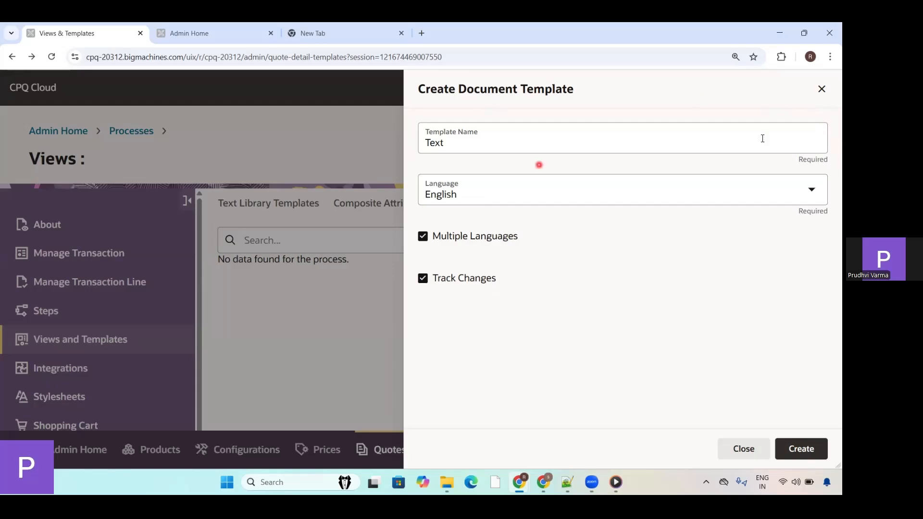
{"action": "left_click", "coordinate": [822, 89]}
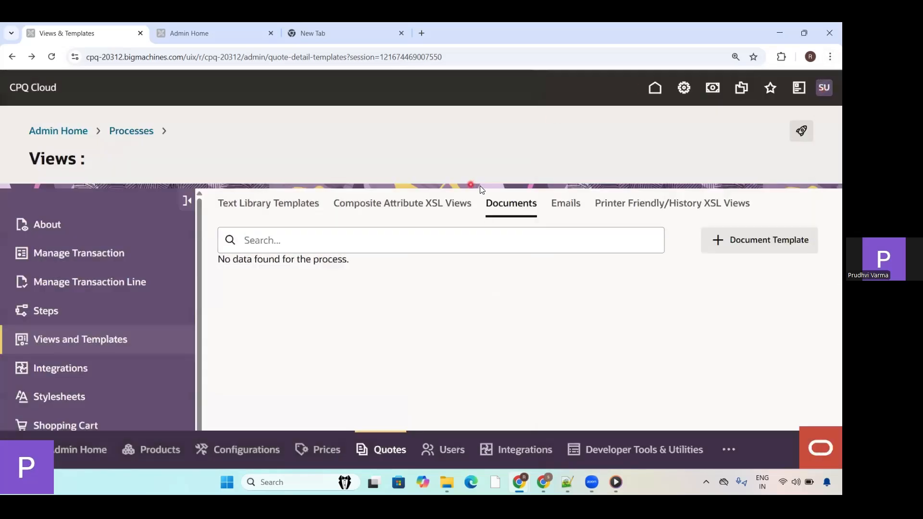
Step: View the Emails, Documents and Printer Friendly/History XSL Views templates, and look at the new XSL view form before cancelling it
{"action": "left_click", "coordinate": [55, 58]}
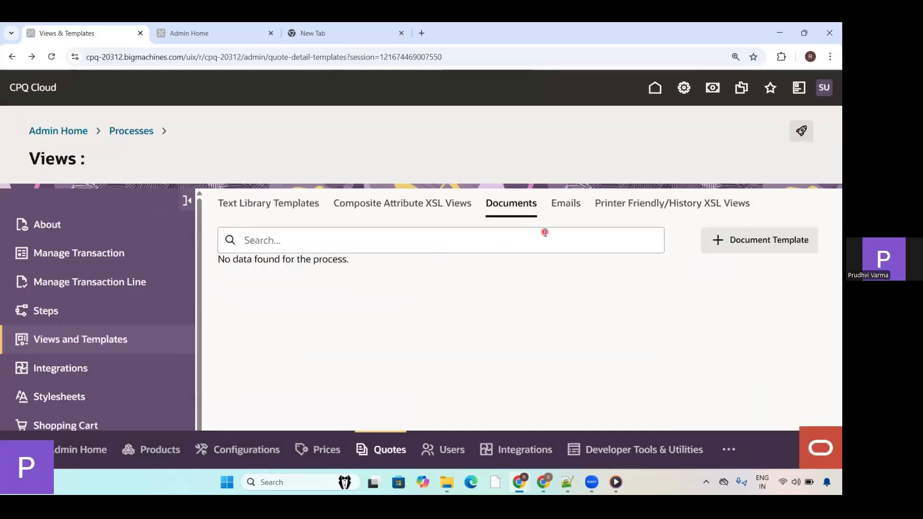
{"action": "left_click", "coordinate": [565, 207]}
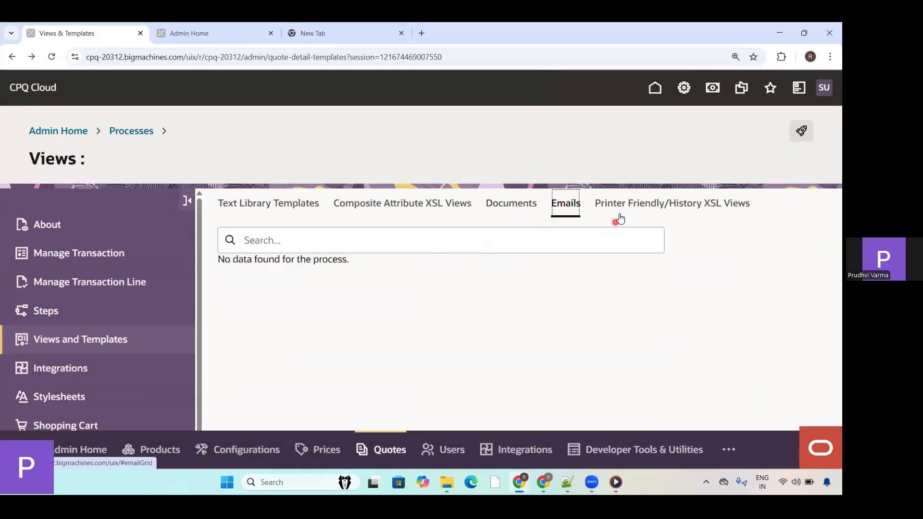
{"action": "left_click", "coordinate": [506, 207]}
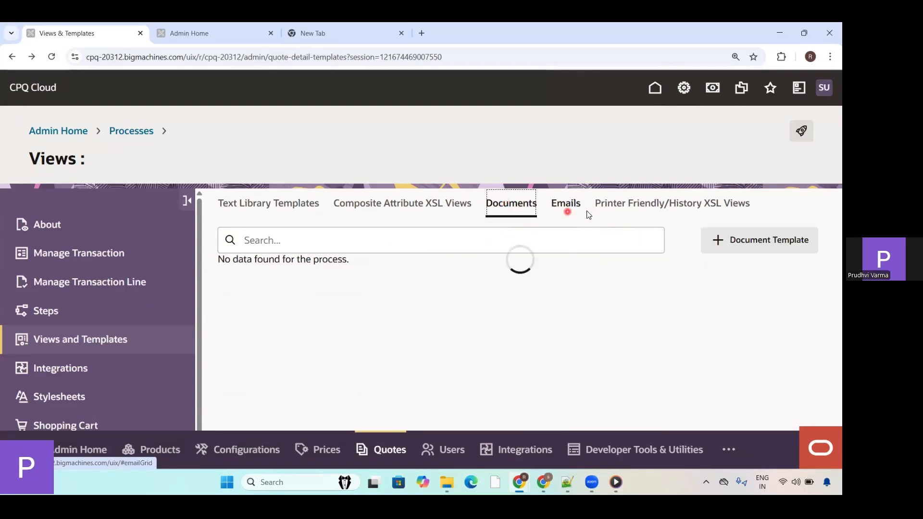
{"action": "left_click", "coordinate": [657, 210]}
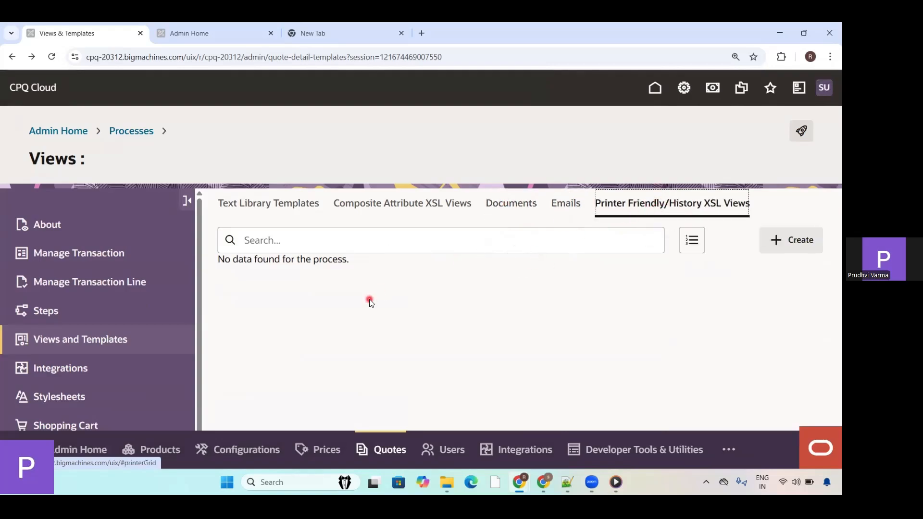
{"action": "left_click", "coordinate": [799, 240]}
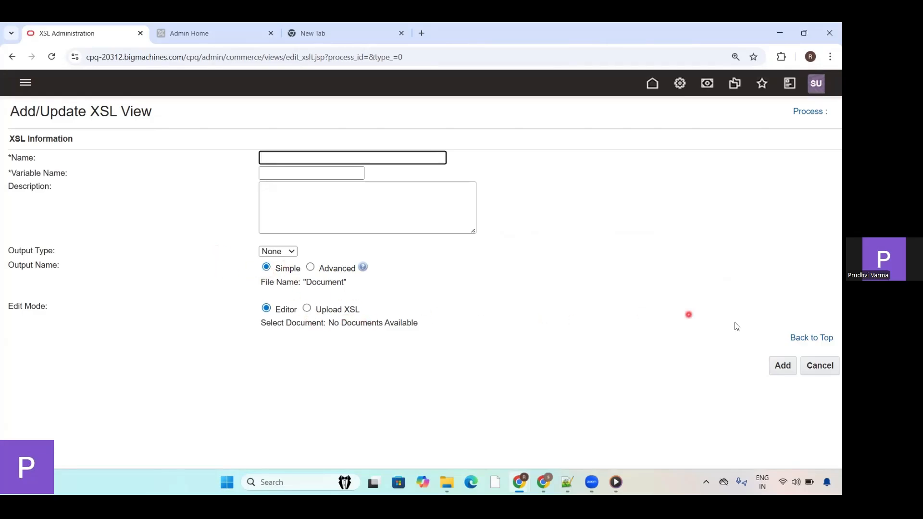
{"action": "left_click", "coordinate": [830, 366]}
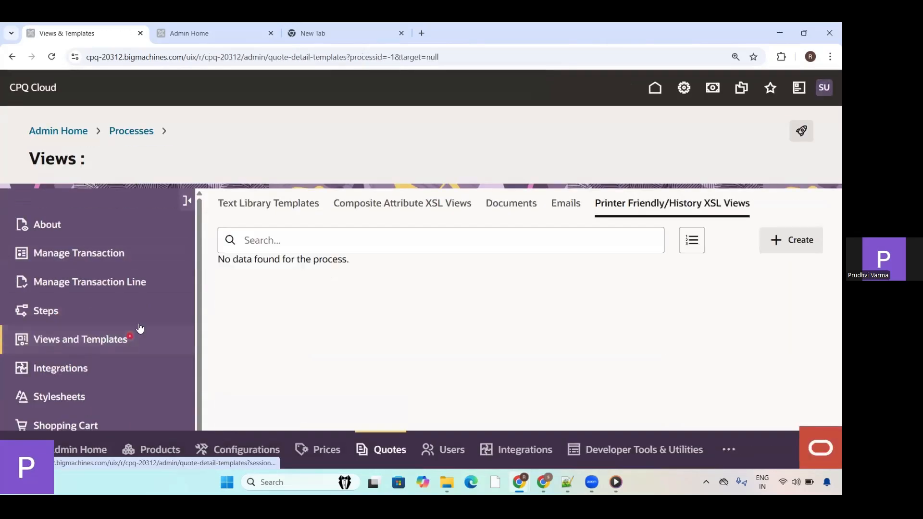
Step: Open the process's Integrations, view the integration types offered for a new integration, and close the form without saving
{"action": "left_click", "coordinate": [77, 374]}
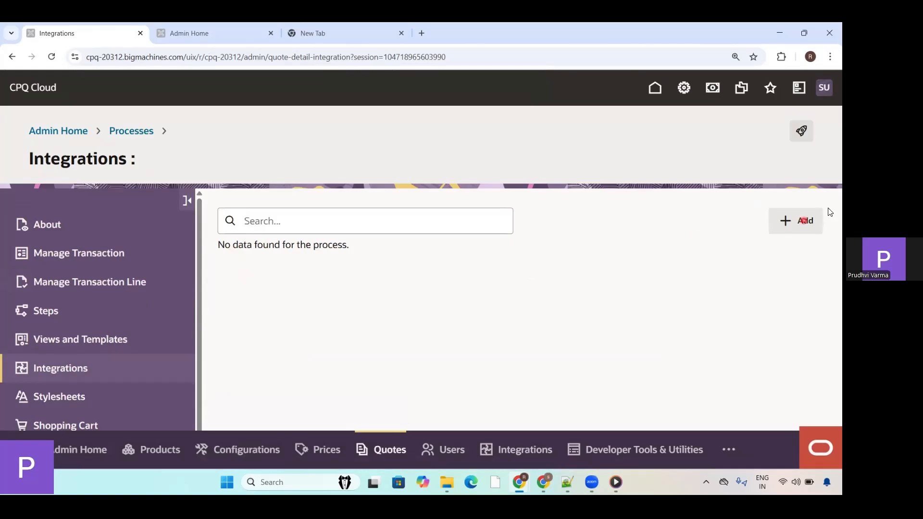
{"action": "left_click", "coordinate": [800, 223]}
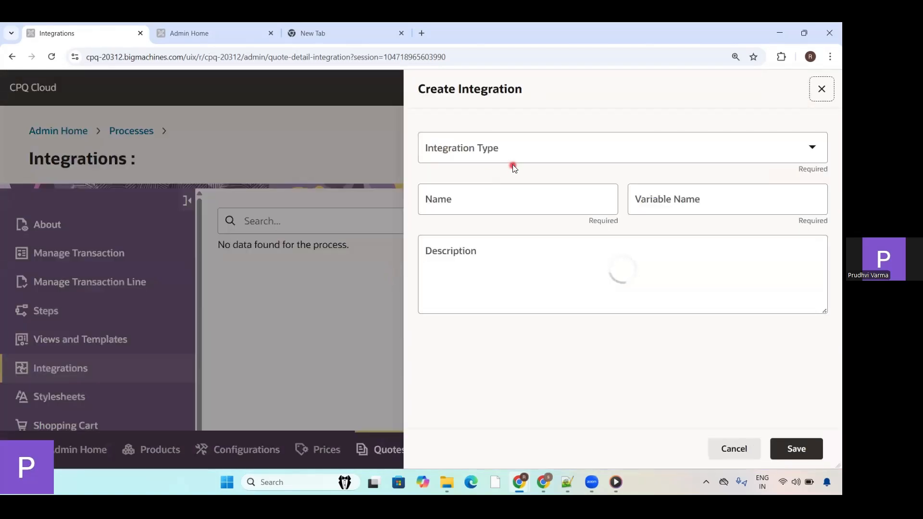
{"action": "left_click", "coordinate": [519, 160]}
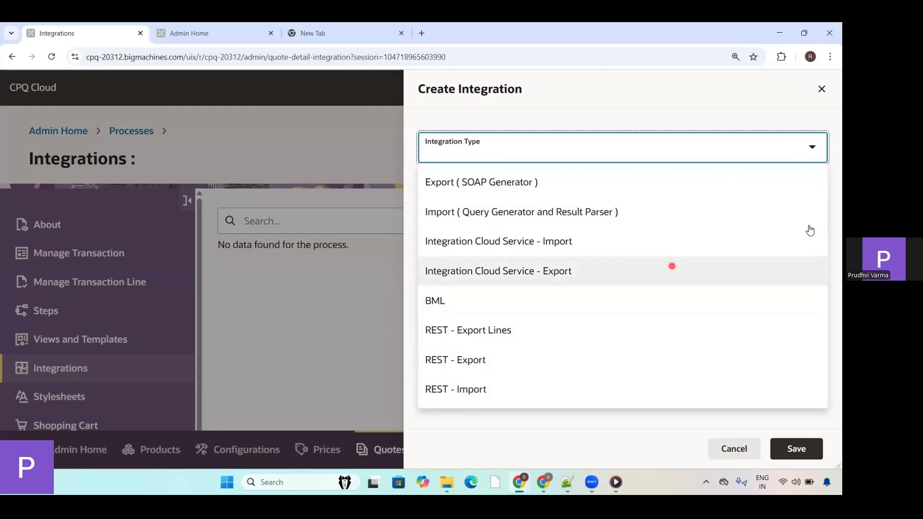
{"action": "left_click", "coordinate": [822, 90]}
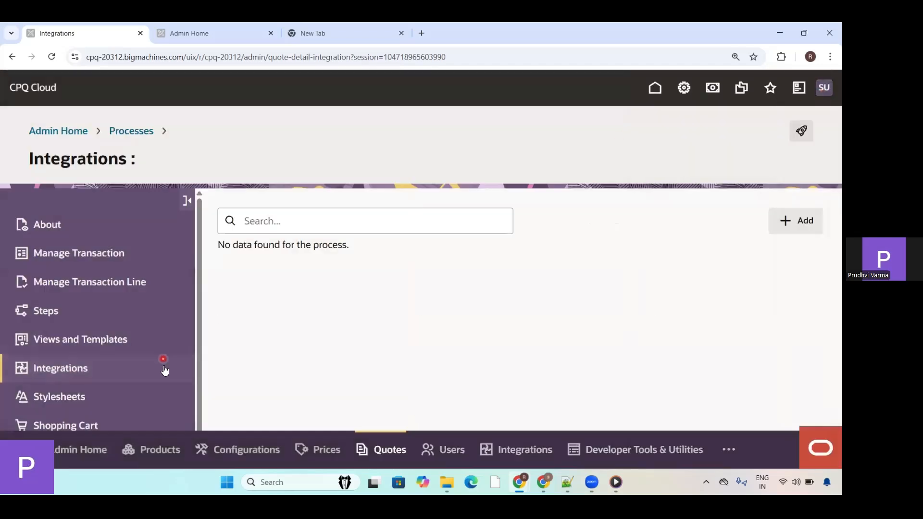
Step: Open the process's Stylesheets, return to Admin Home and look over its administration areas
{"action": "left_click", "coordinate": [82, 398]}
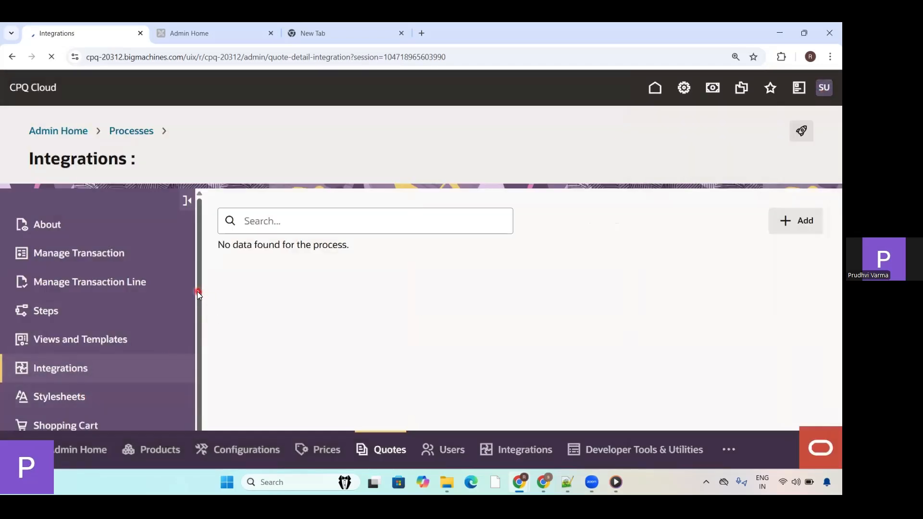
{"action": "left_click_drag", "start_coordinate": [197, 291], "coordinate": [202, 404]}
{"action": "left_click", "coordinate": [54, 381]}
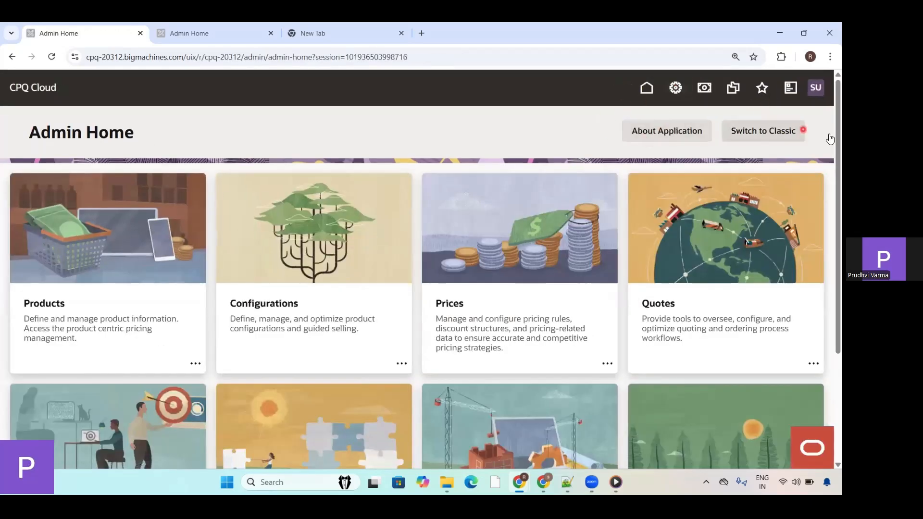
{"action": "scroll", "coordinate": [829, 212], "scroll_direction": "down", "scroll_amount": 1}
{"action": "scroll", "coordinate": [828, 212], "scroll_direction": "down", "scroll_amount": 2}
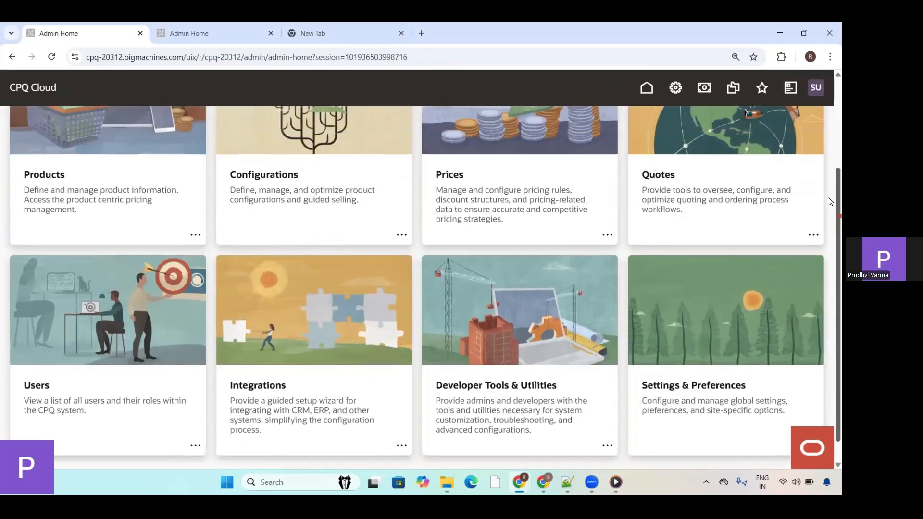
{"action": "scroll", "coordinate": [828, 240], "scroll_direction": "up", "scroll_amount": 3}
{"action": "scroll", "coordinate": [829, 283], "scroll_direction": "down", "scroll_amount": 3}
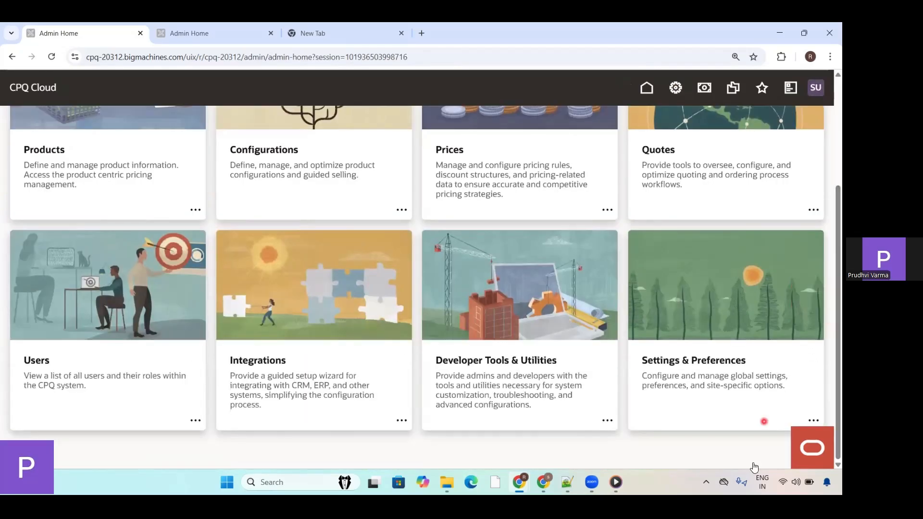
Step: Open the Ask Oracle search and search for "users" and for "cata", clearing each query
{"action": "left_click", "coordinate": [806, 448]}
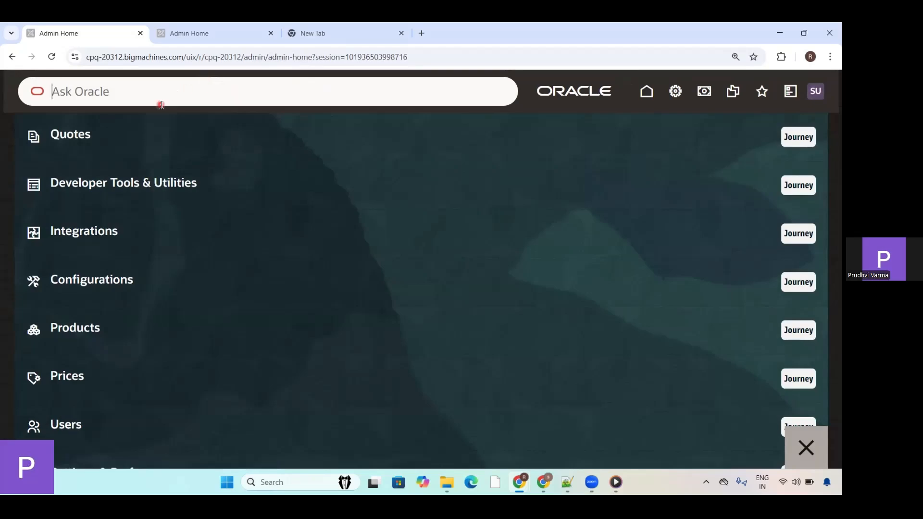
{"action": "type", "text": "users"}
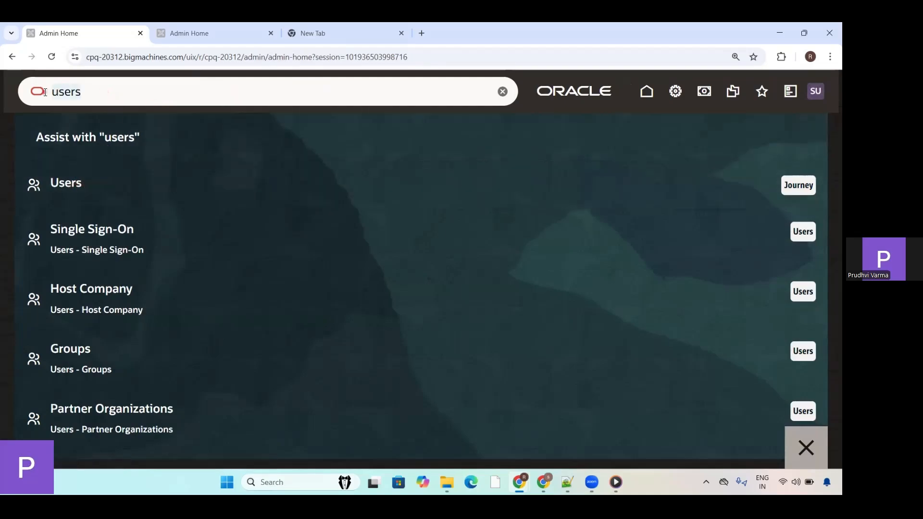
{"action": "key", "text": "BackSpace"}
{"action": "key", "text": "BackSpace"}
{"action": "key", "text": "BackSpace"}
{"action": "key", "text": "BackSpace"}
{"action": "key", "text": "BackSpace"}
{"action": "type", "text": "cata"}
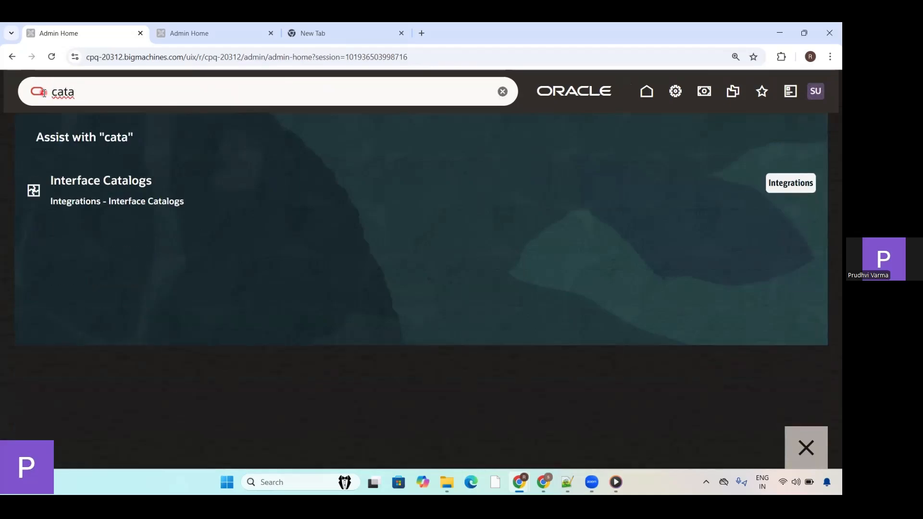
{"action": "key", "text": "BackSpace"}
{"action": "key", "text": "BackSpace"}
{"action": "key", "text": "BackSpace"}
{"action": "key", "text": "BackSpace"}
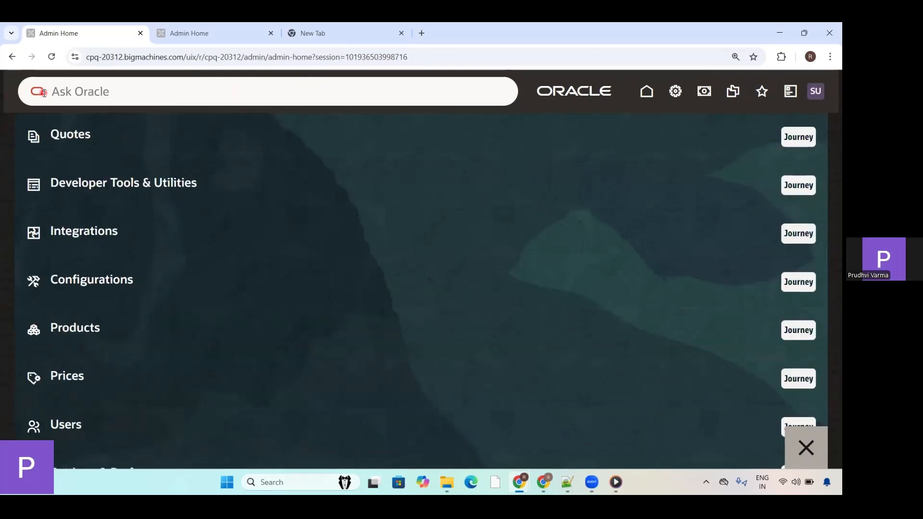
Step: Search Ask Oracle for "con" and for "create", and return to Admin Home
{"action": "type", "text": "con"}
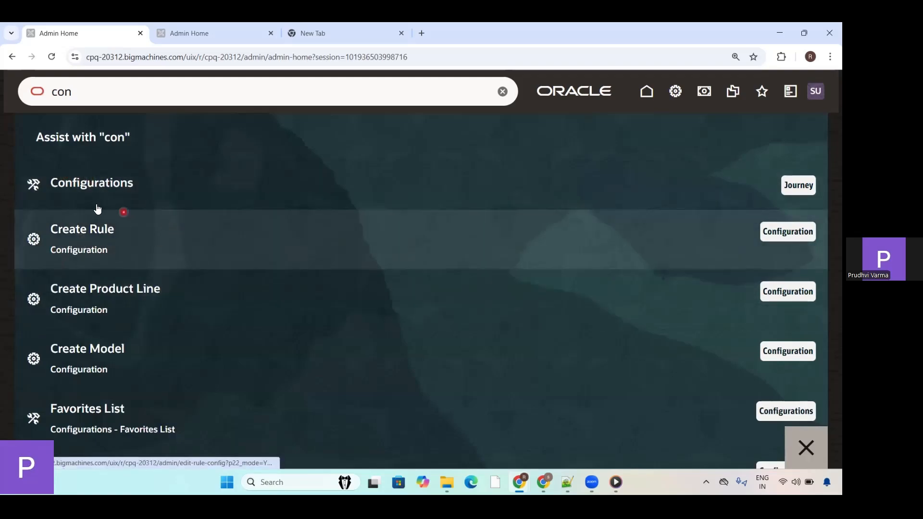
{"action": "left_click_drag", "start_coordinate": [108, 92], "coordinate": [53, 96]}
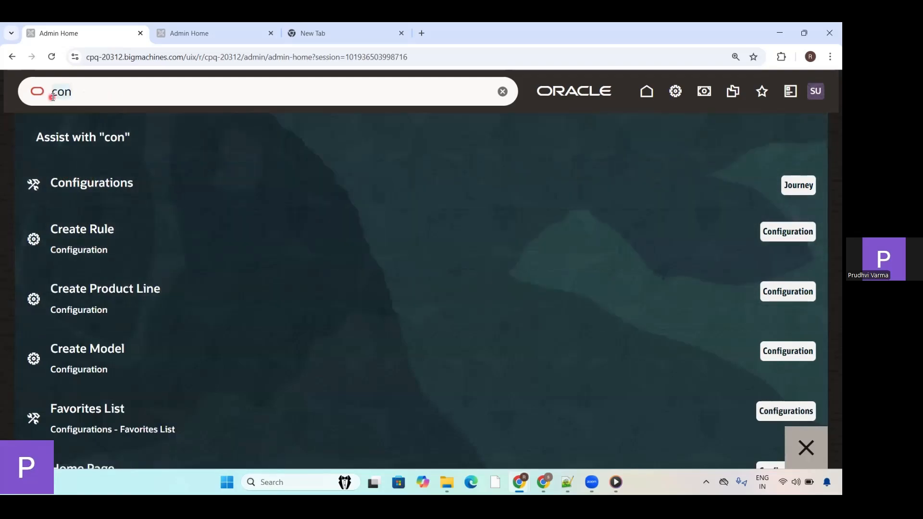
{"action": "key", "text": "BackSpace"}
{"action": "type", "text": "create"}
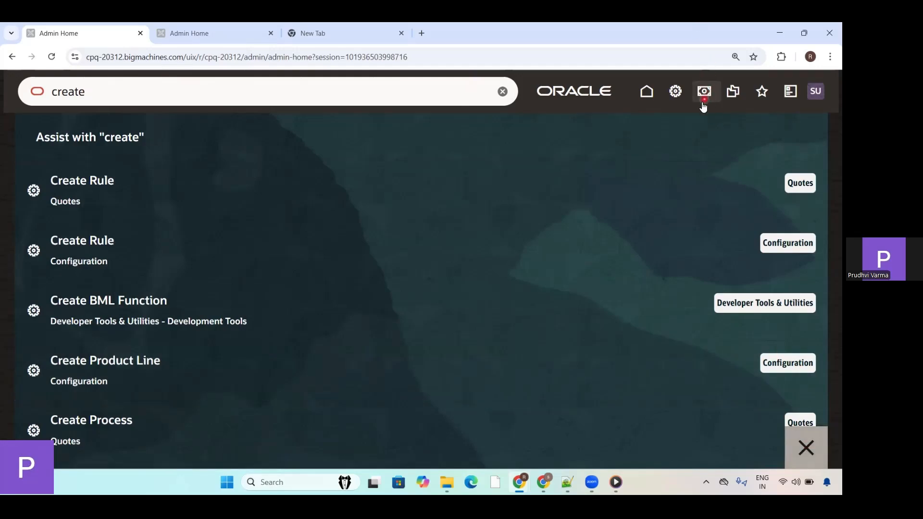
{"action": "left_click", "coordinate": [677, 97]}
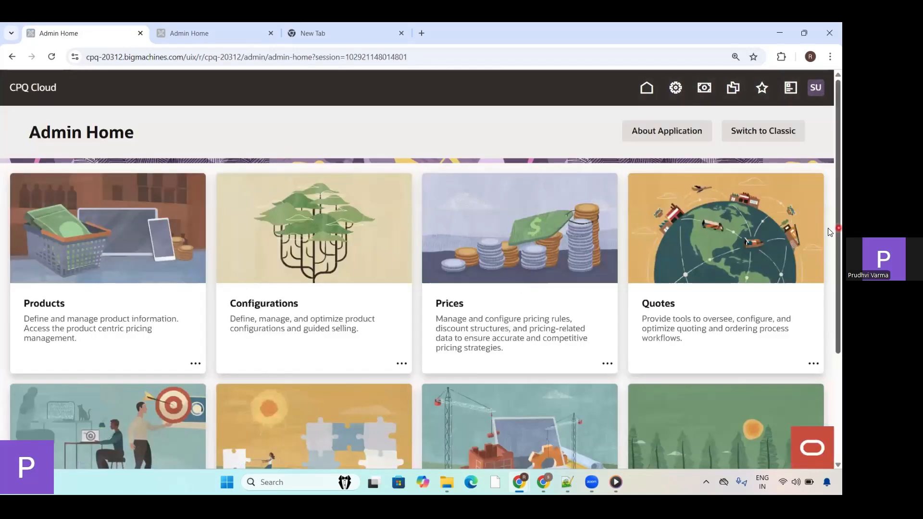
Step: Look over the lower Admin Home areas and reopen the Ask Oracle search with its list of journeys
{"action": "scroll", "coordinate": [829, 384], "scroll_direction": "down", "scroll_amount": 3}
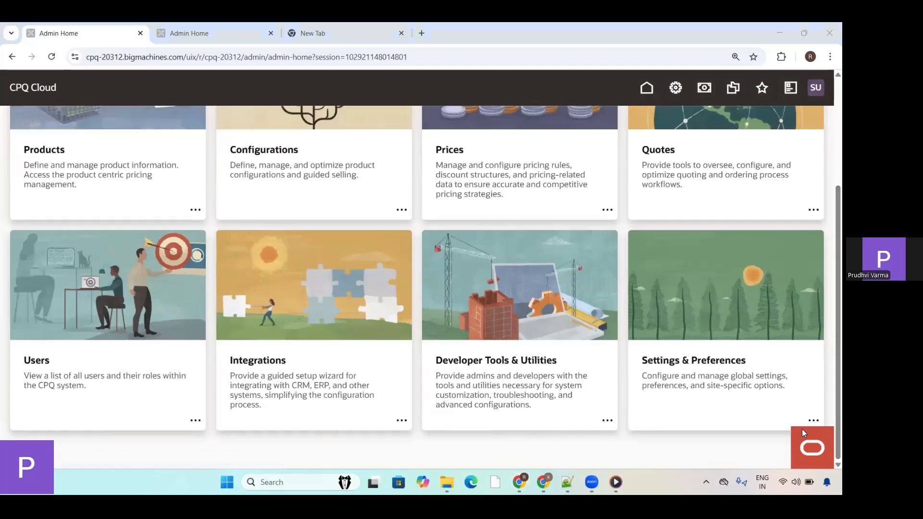
{"action": "left_click_drag", "start_coordinate": [803, 429], "coordinate": [836, 399]}
{"action": "left_click", "coordinate": [811, 448]}
{"action": "left_click", "coordinate": [821, 451]}
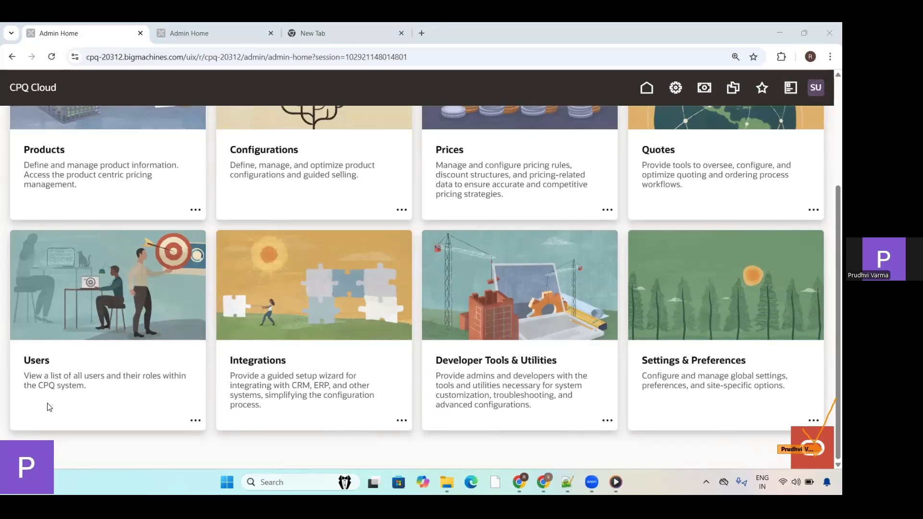
{"action": "left_click", "coordinate": [815, 448]}
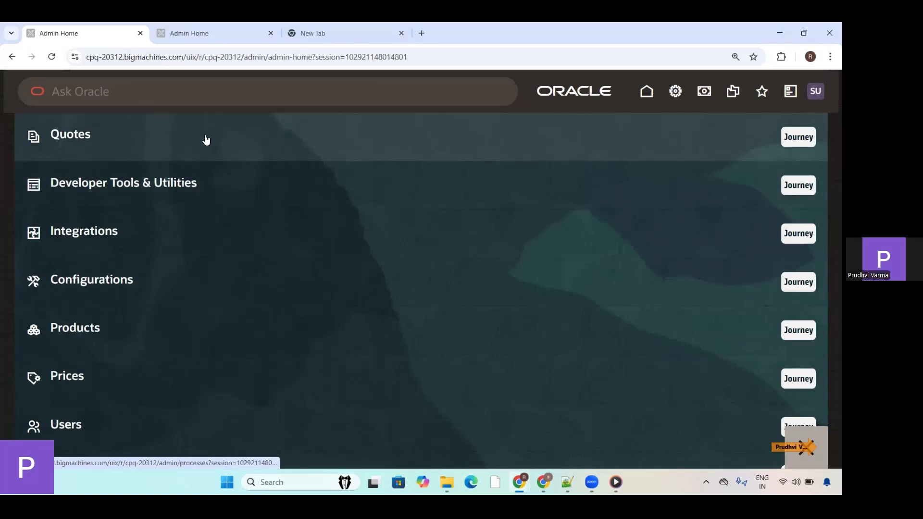
Step: Return to Admin Home and open My Quotes from the user account options
{"action": "left_click", "coordinate": [676, 92]}
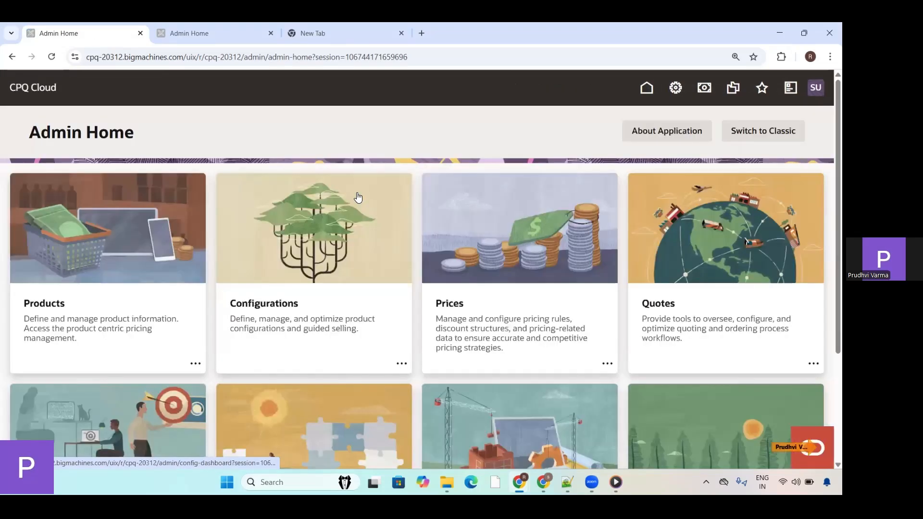
{"action": "left_click", "coordinate": [816, 88]}
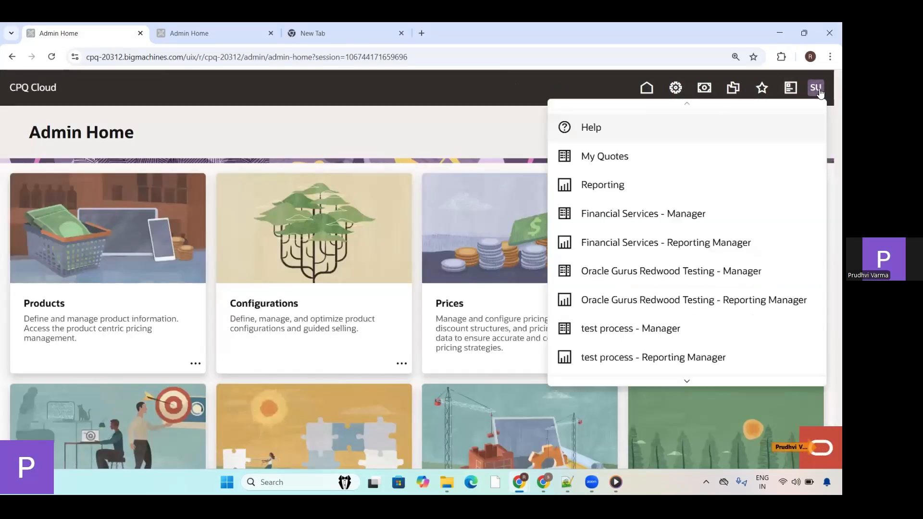
{"action": "left_click", "coordinate": [626, 159]}
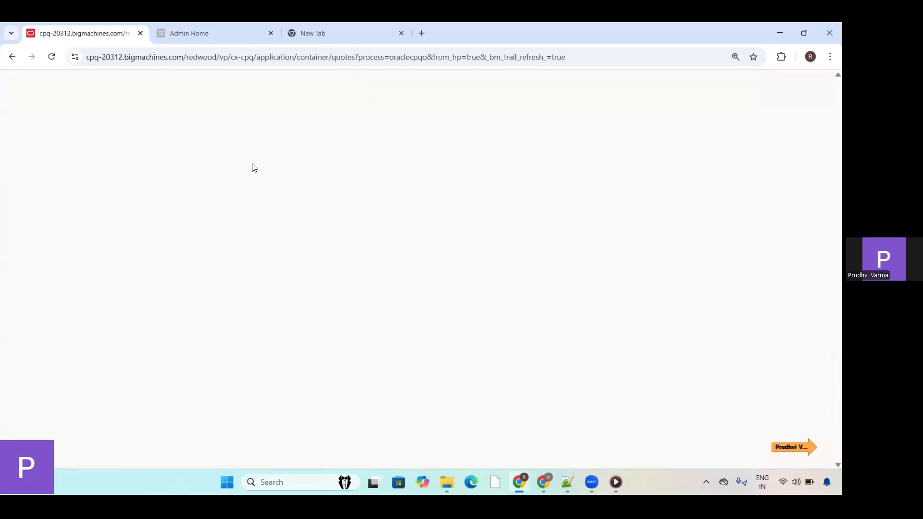